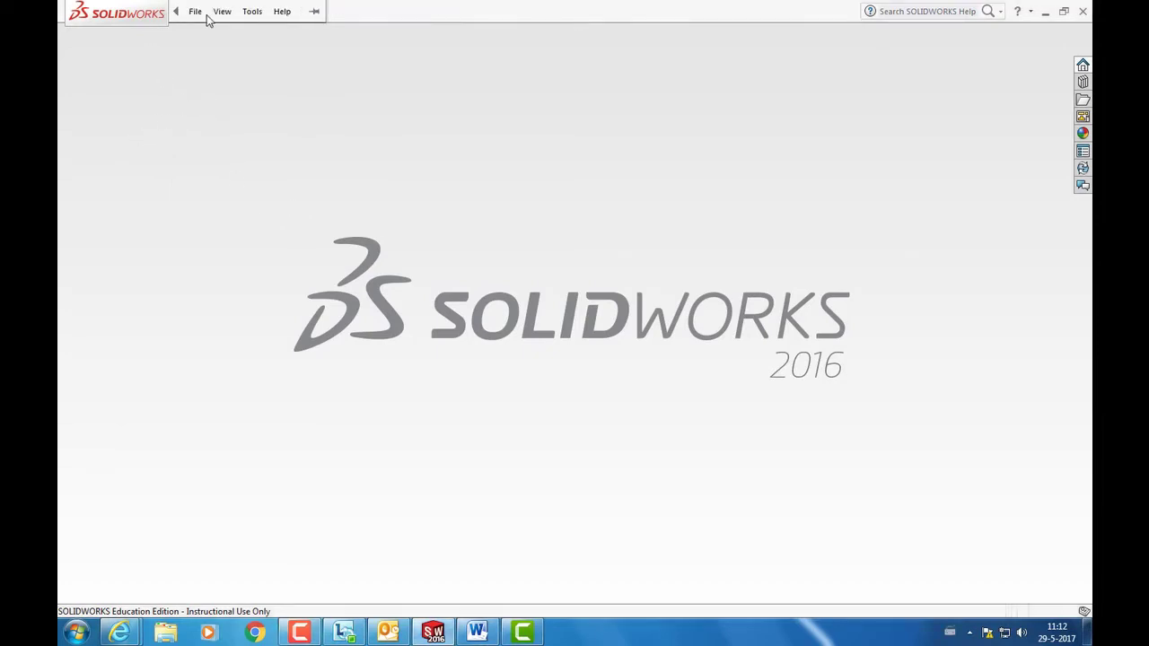
Step: Open the File menu from the SOLIDWORKS start screen
left_click(197, 11)
Step: Create a new part document, Part4, and start Sketch1 on the Front Plane
left_click(213, 37)
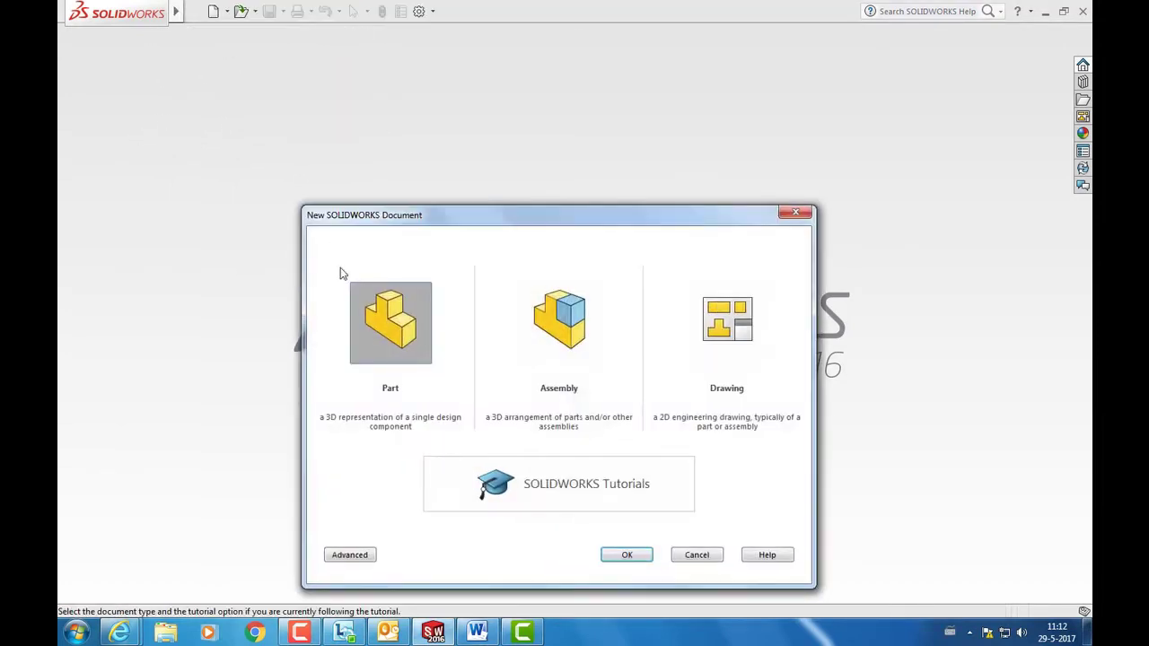
left_click(628, 555)
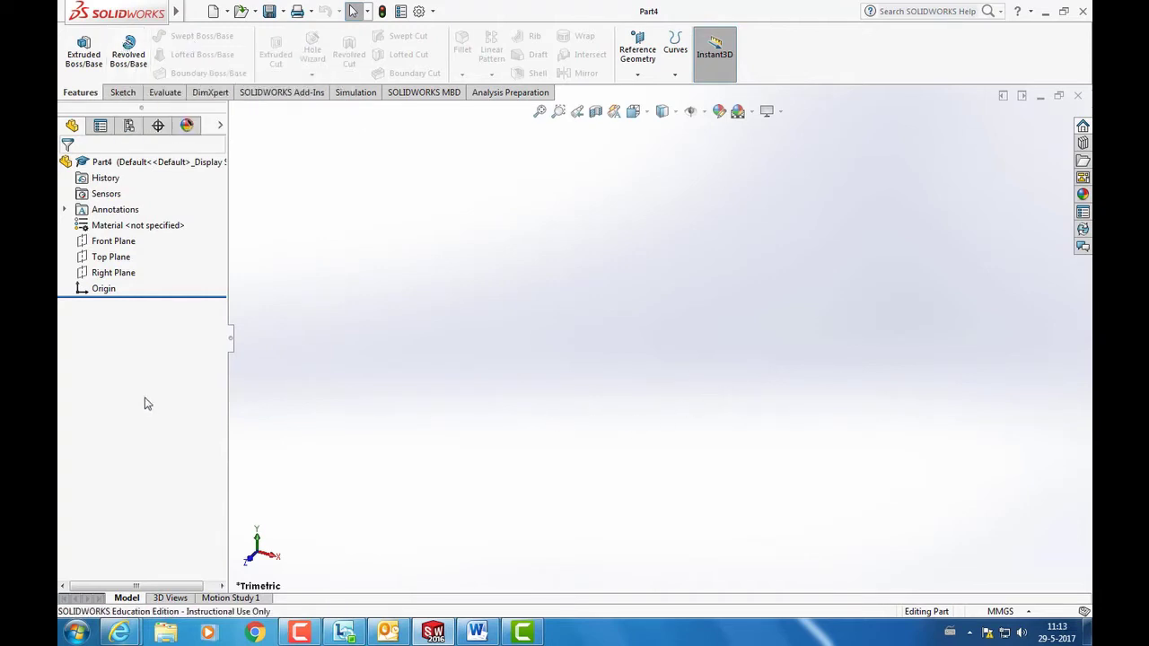
right_click(113, 279)
right_click(113, 240)
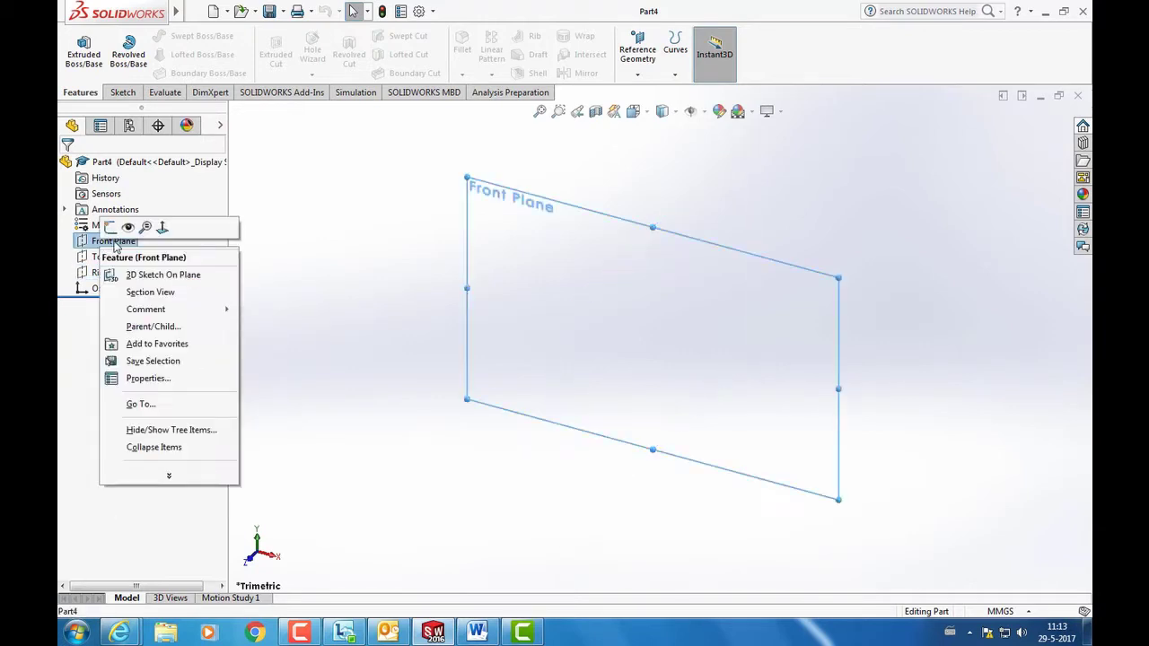
left_click(175, 254)
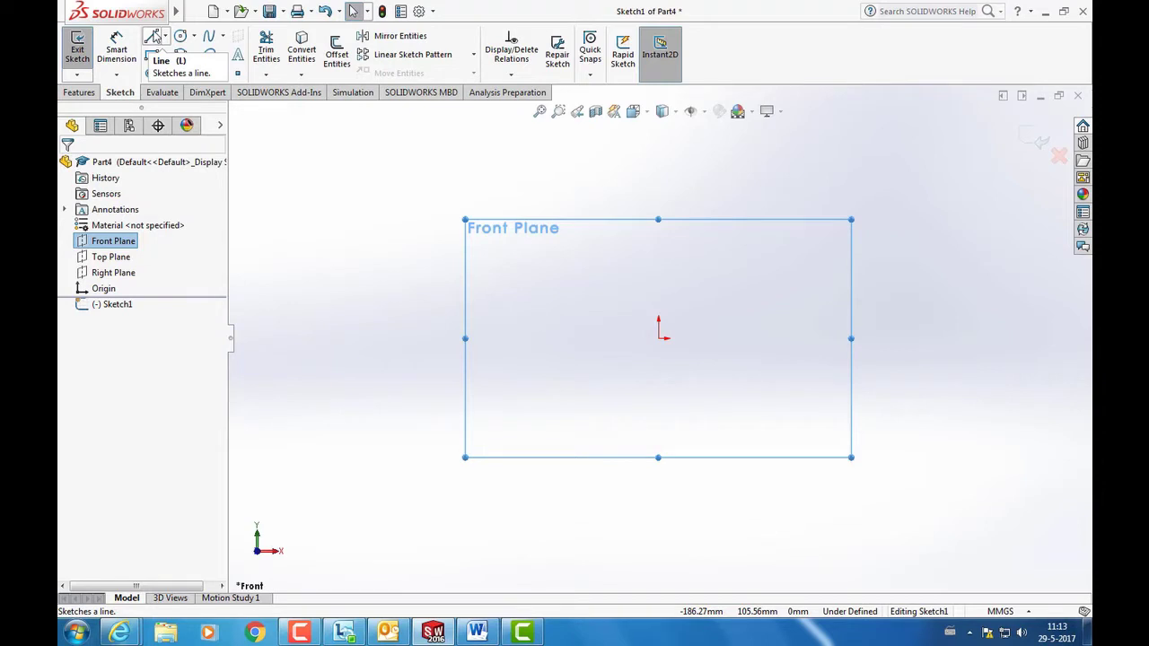
Step: Draw seven connected horizontal and vertical lines from the origin, stepping up and dropping back down
left_click(155, 36)
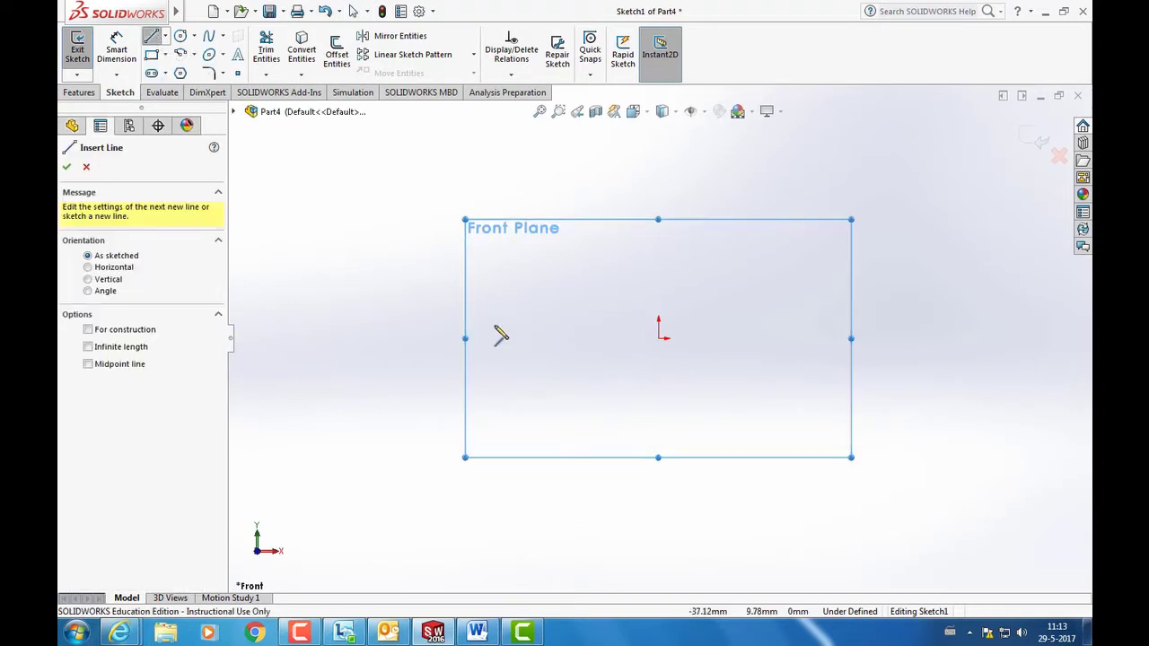
left_click(659, 340)
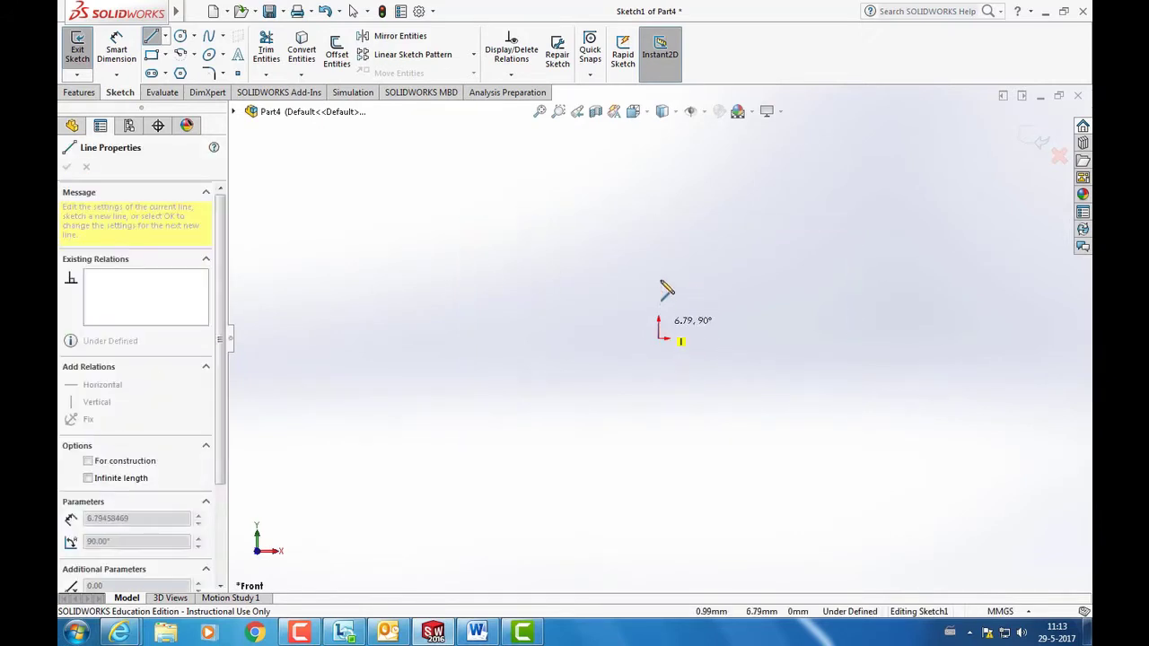
left_click(663, 239)
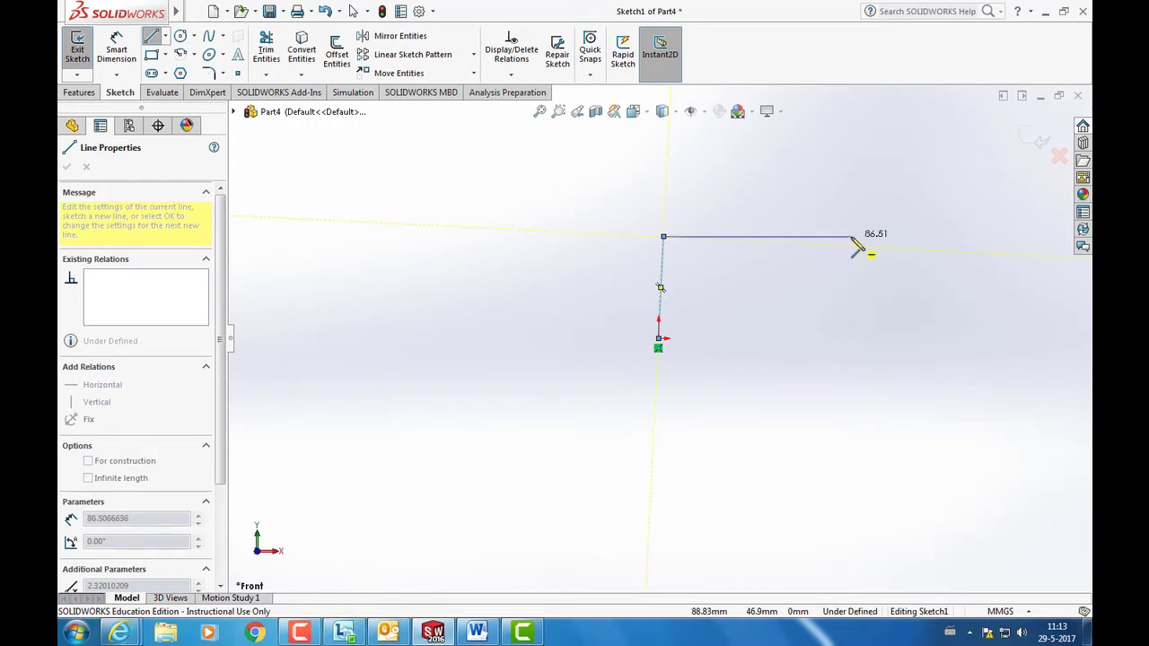
left_click(853, 240)
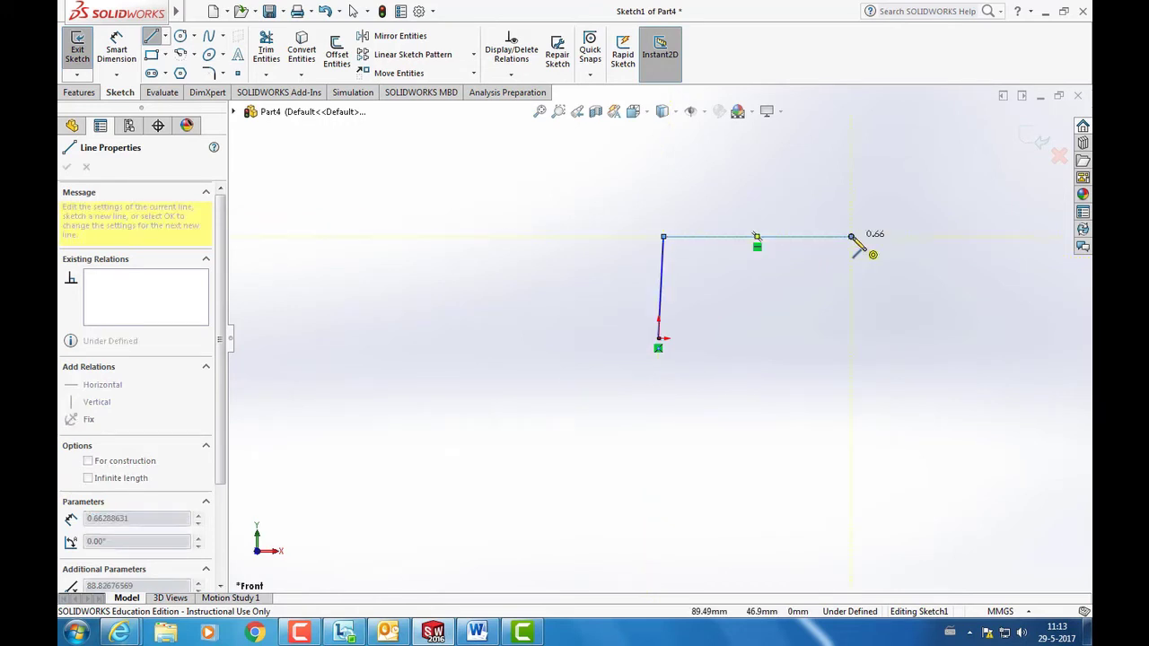
left_click(852, 170)
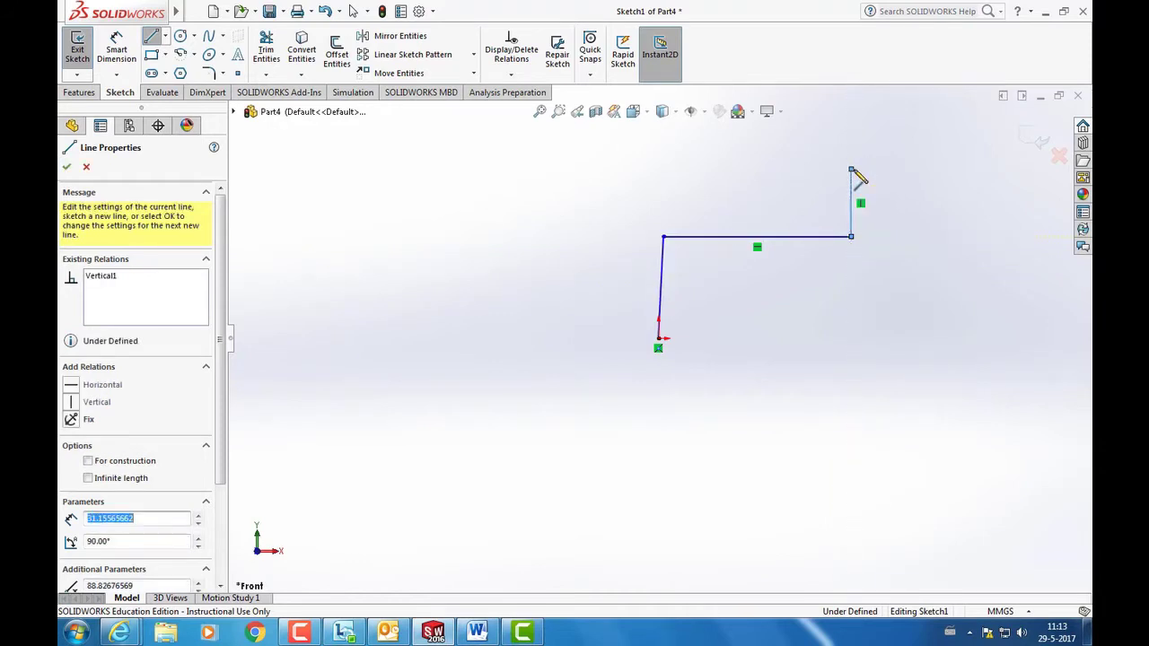
left_click(980, 170)
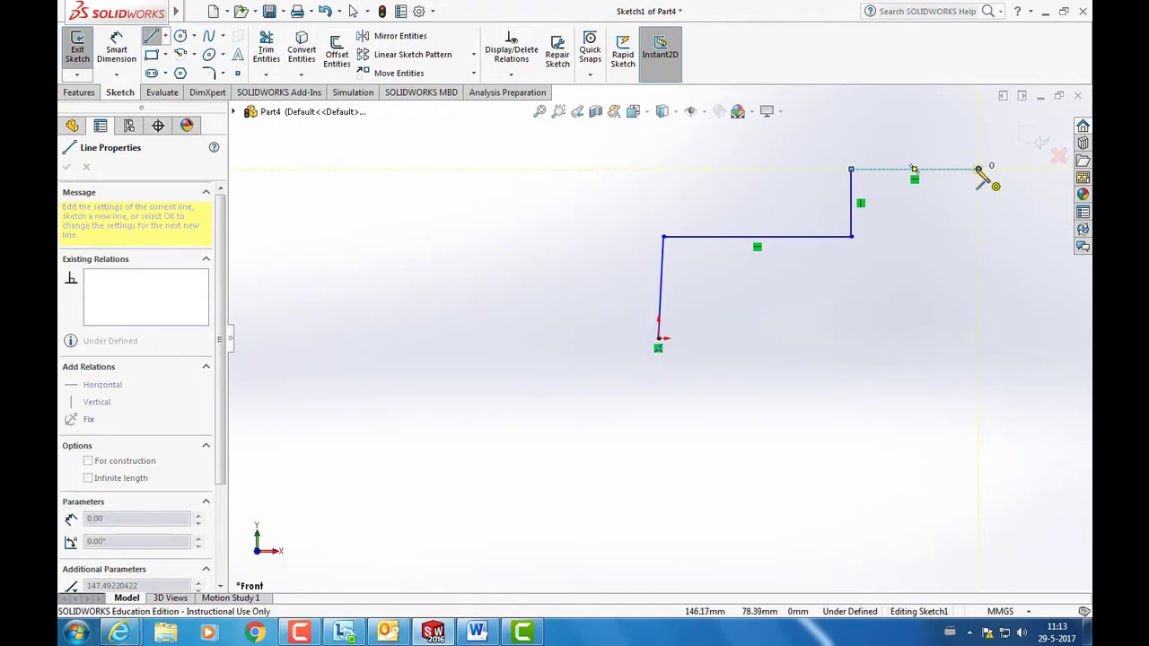
double_click(978, 204)
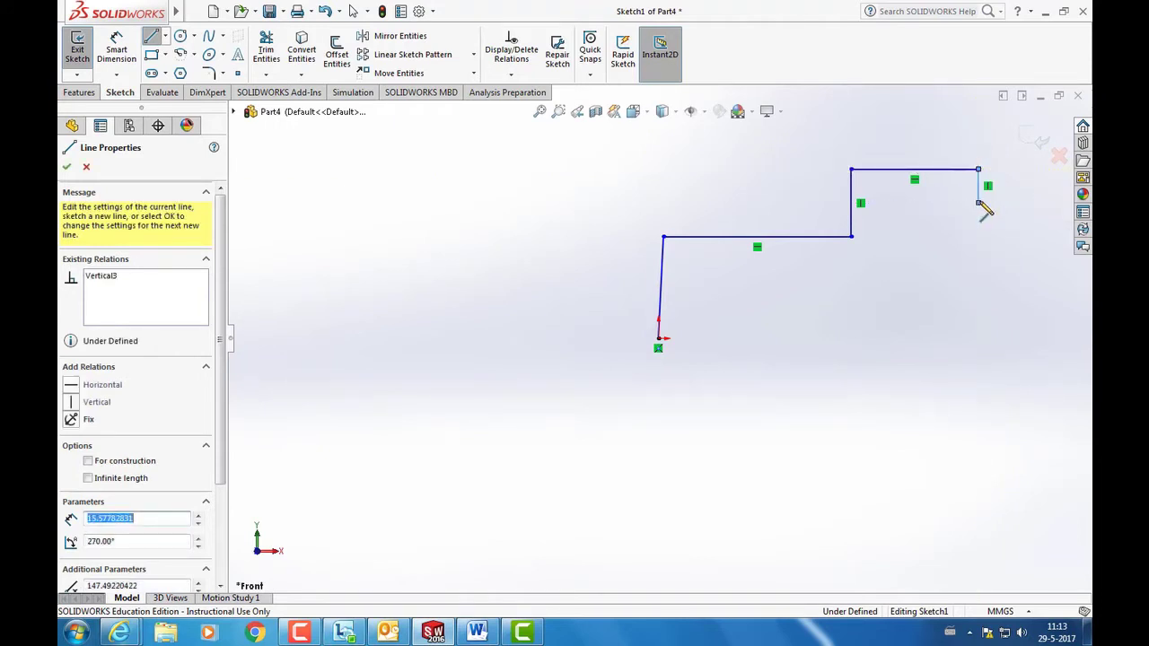
left_click(979, 204)
left_click(1048, 203)
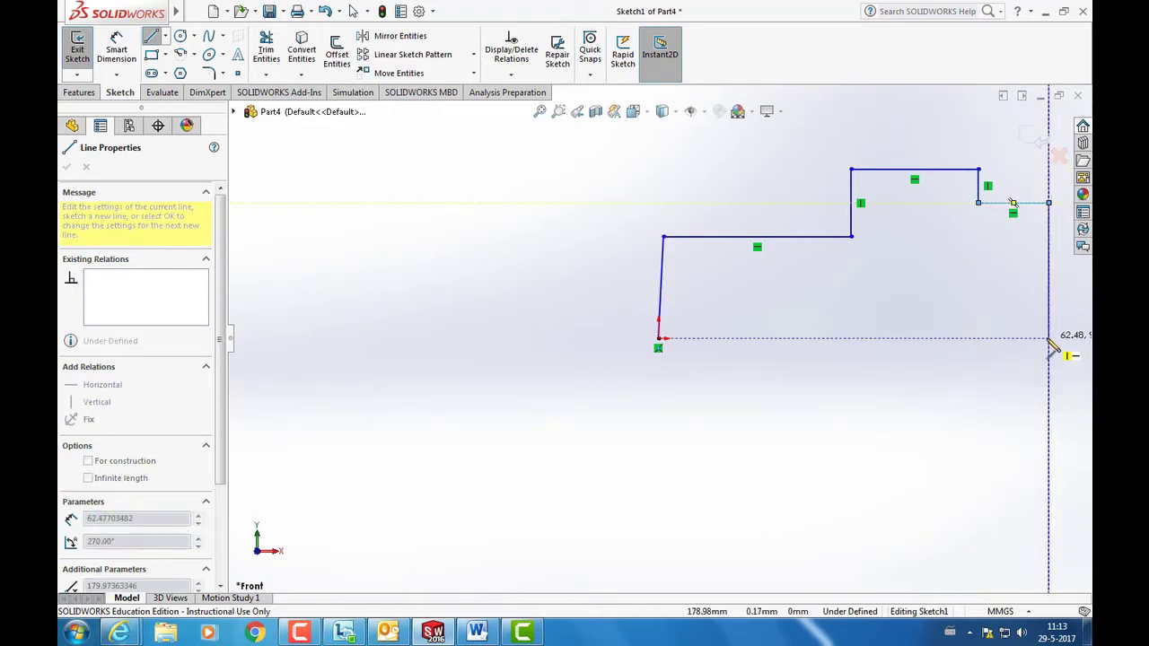
left_click(1049, 339)
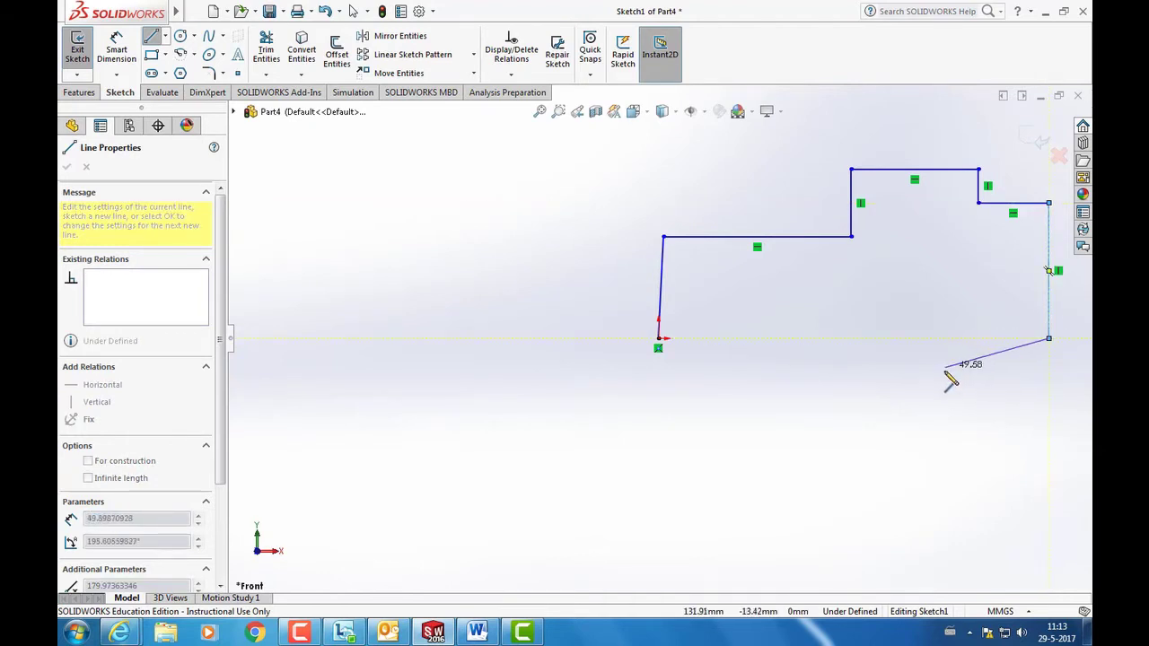
key("Escape")
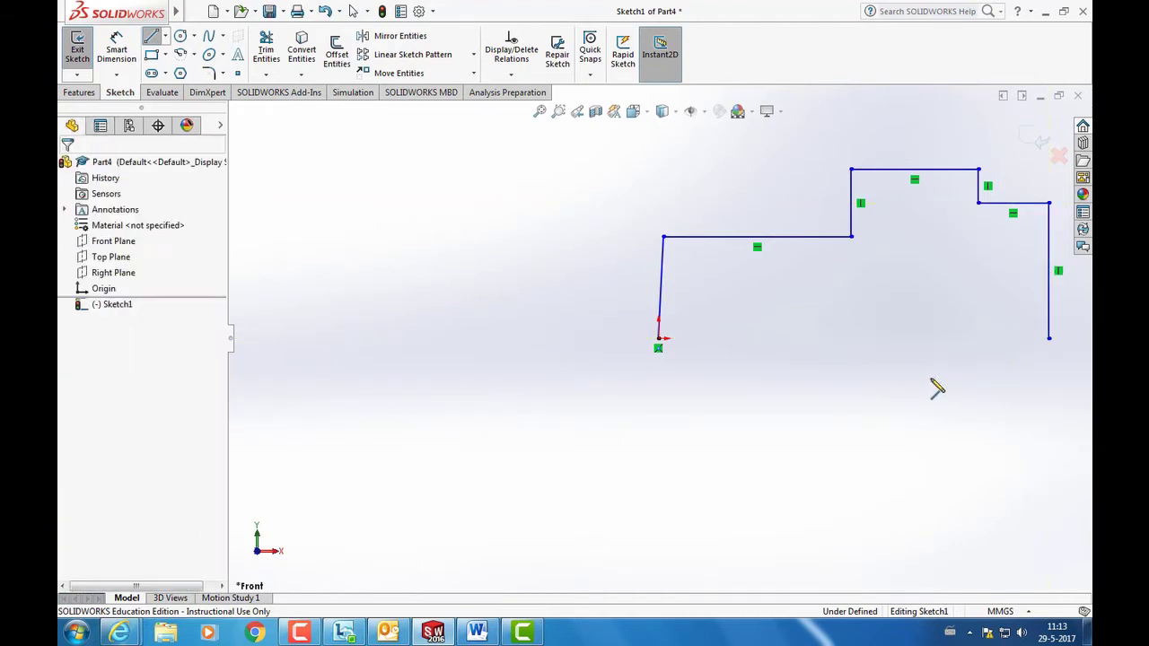
key("Escape")
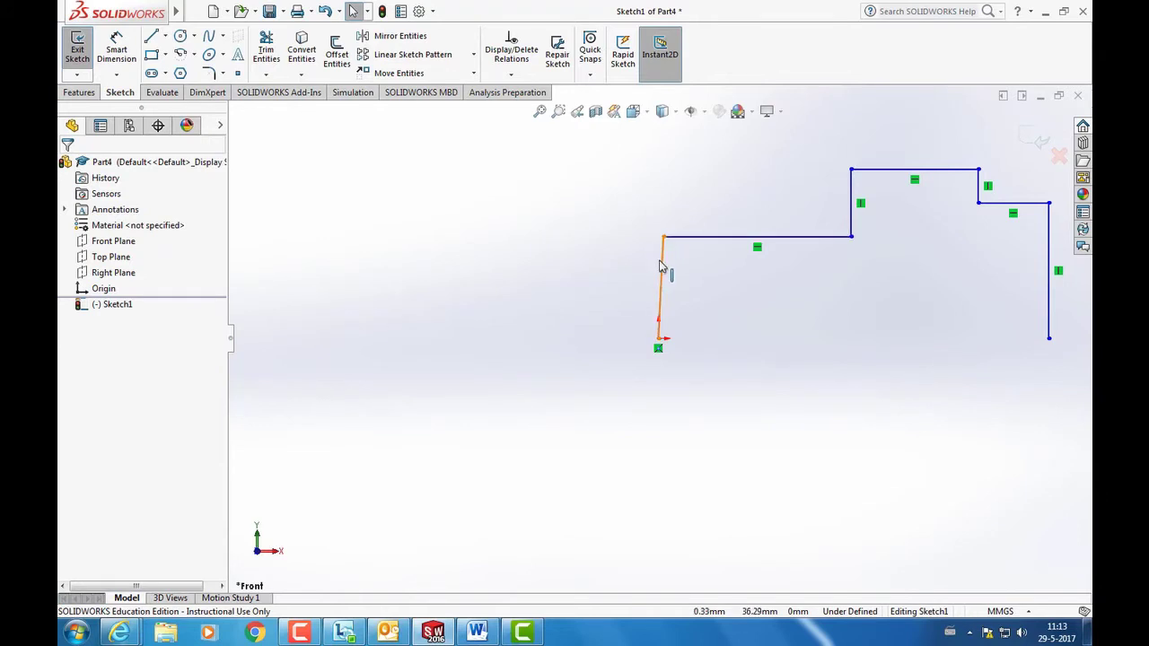
Step: Add a Vertical relation to the leftmost line
left_click(659, 267)
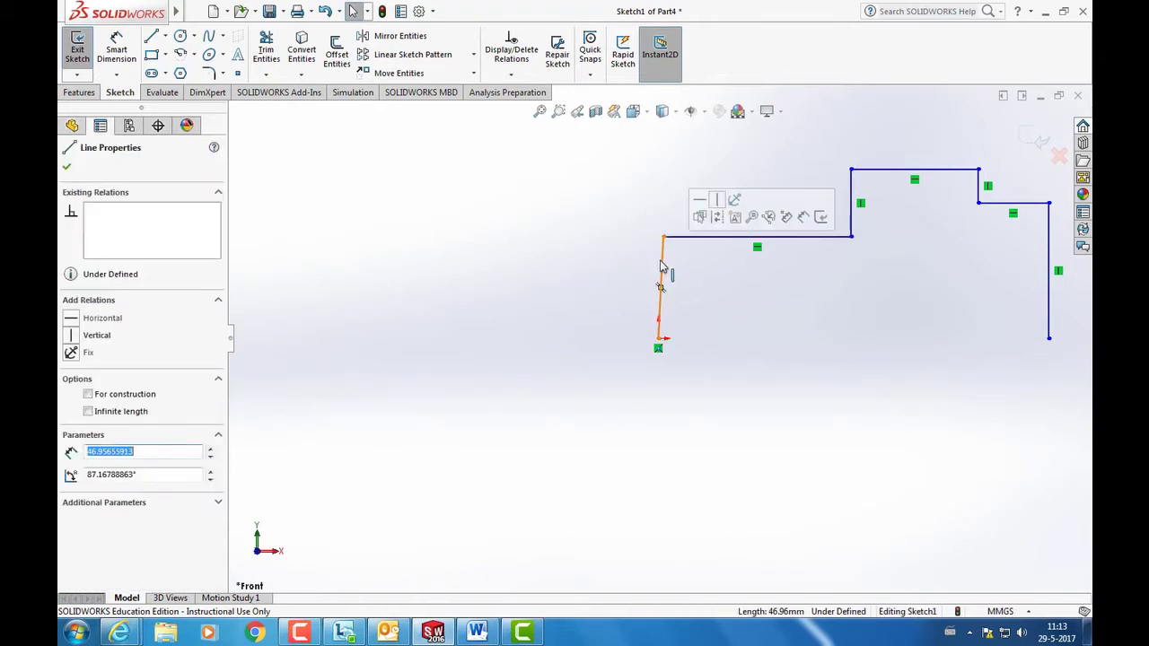
left_click(72, 338)
left_click(495, 342)
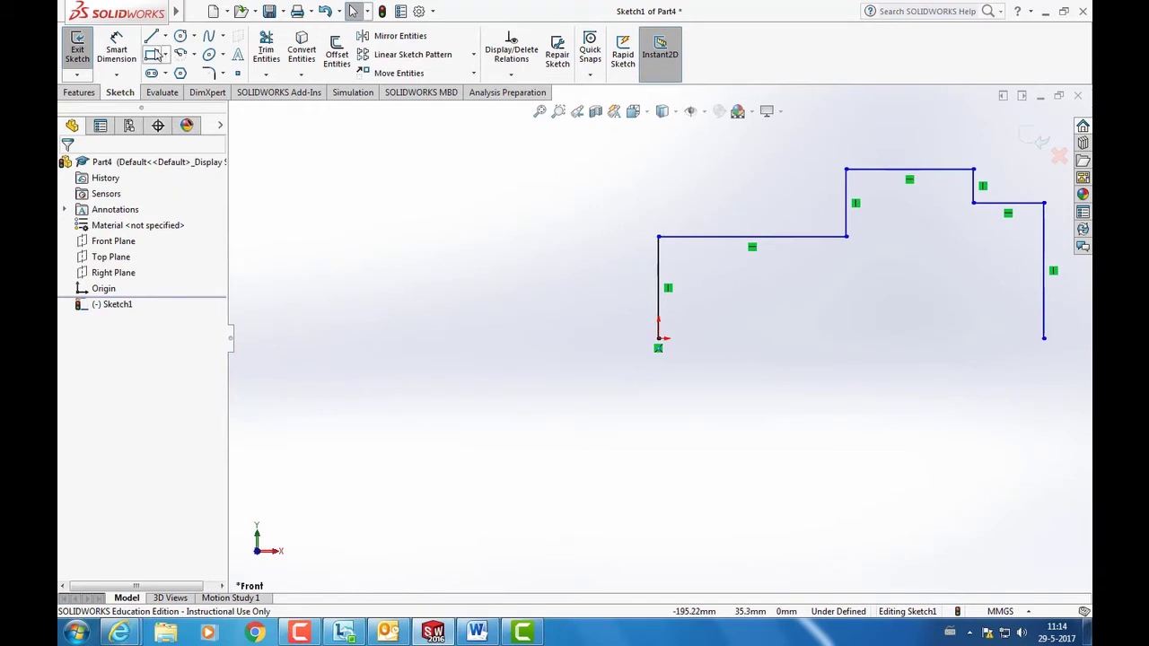
Step: Close the outline with a bottom construction line (about 177.65 mm) back to the origin
left_click(151, 36)
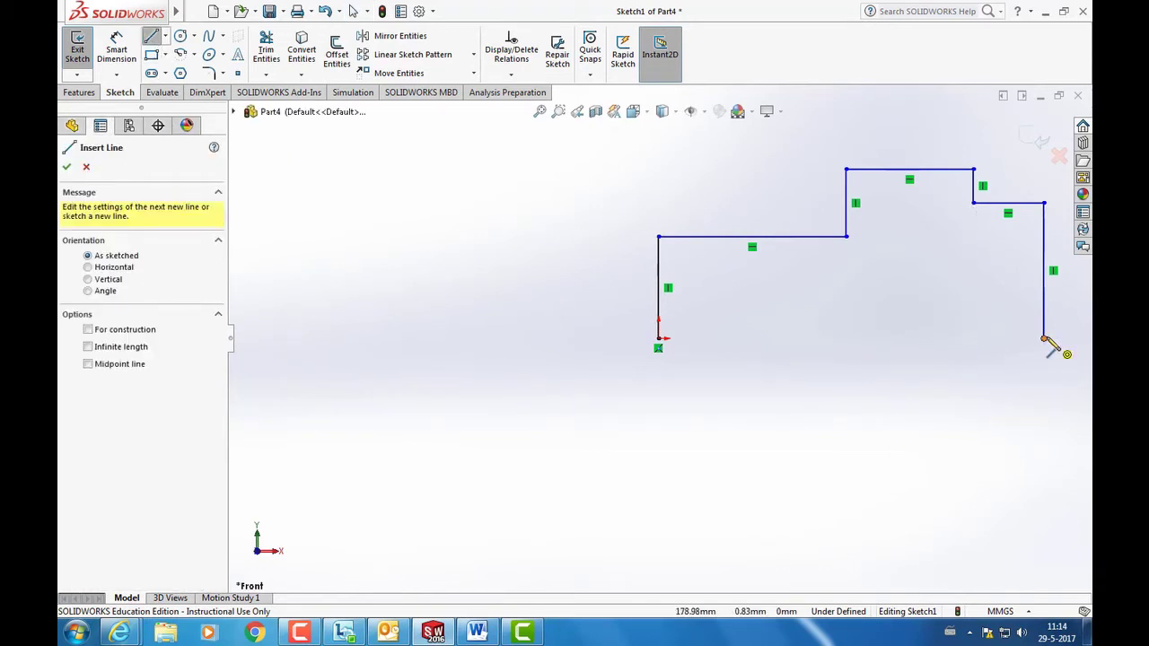
left_click(1044, 339)
left_click(659, 338)
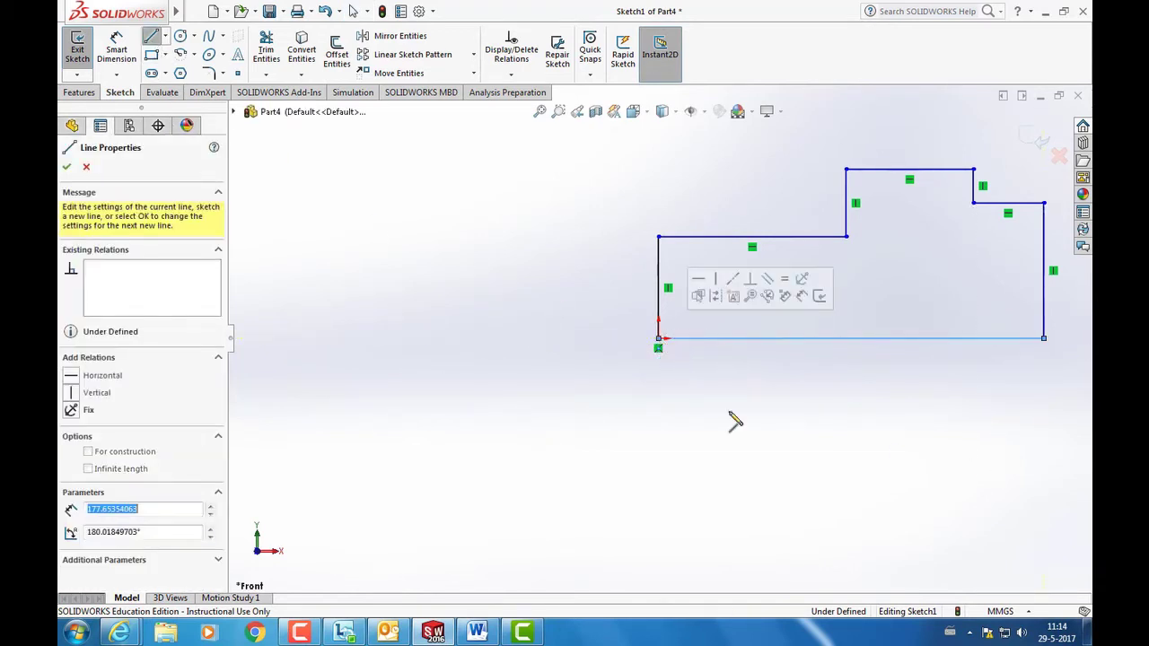
key("Escape")
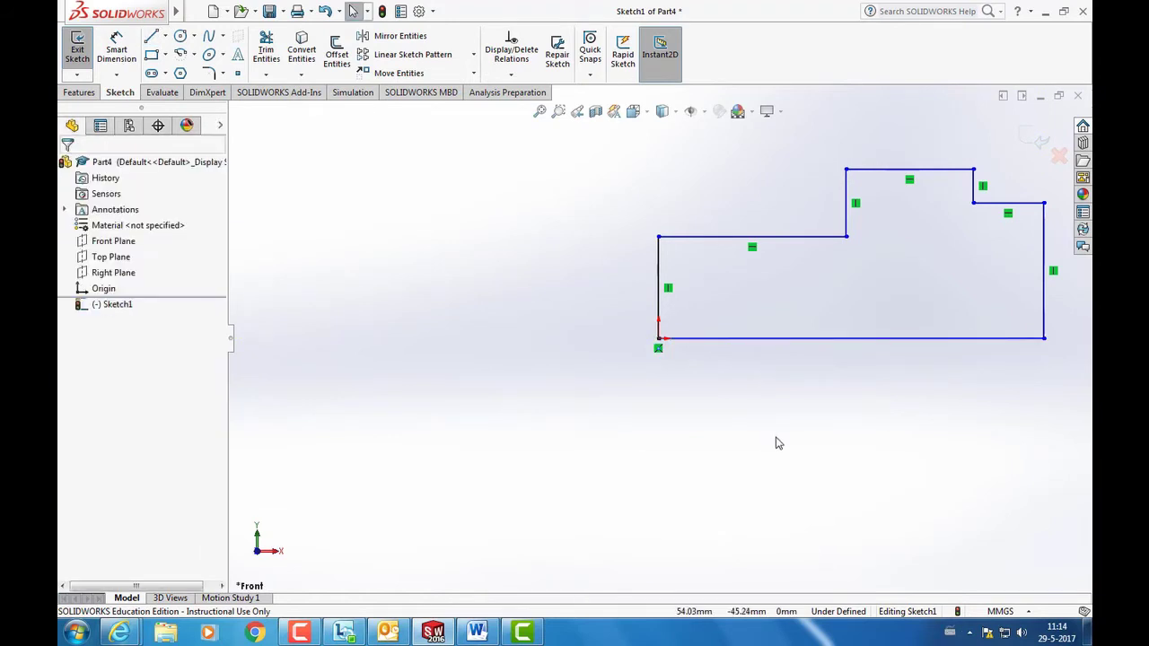
left_click(780, 339)
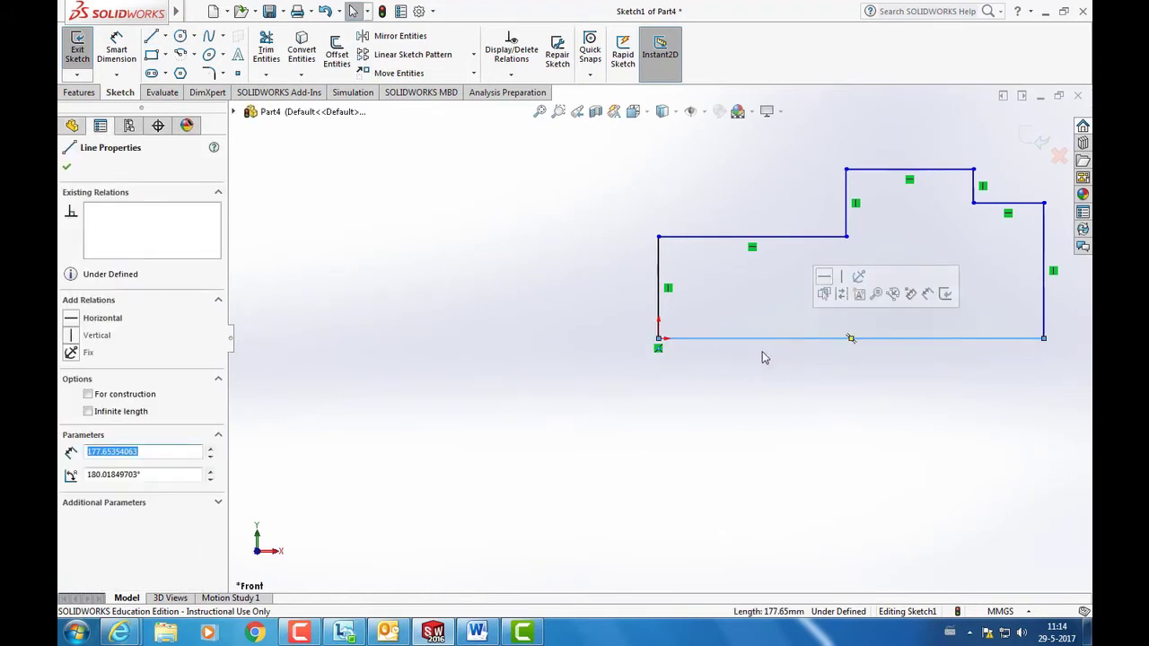
left_click(88, 395)
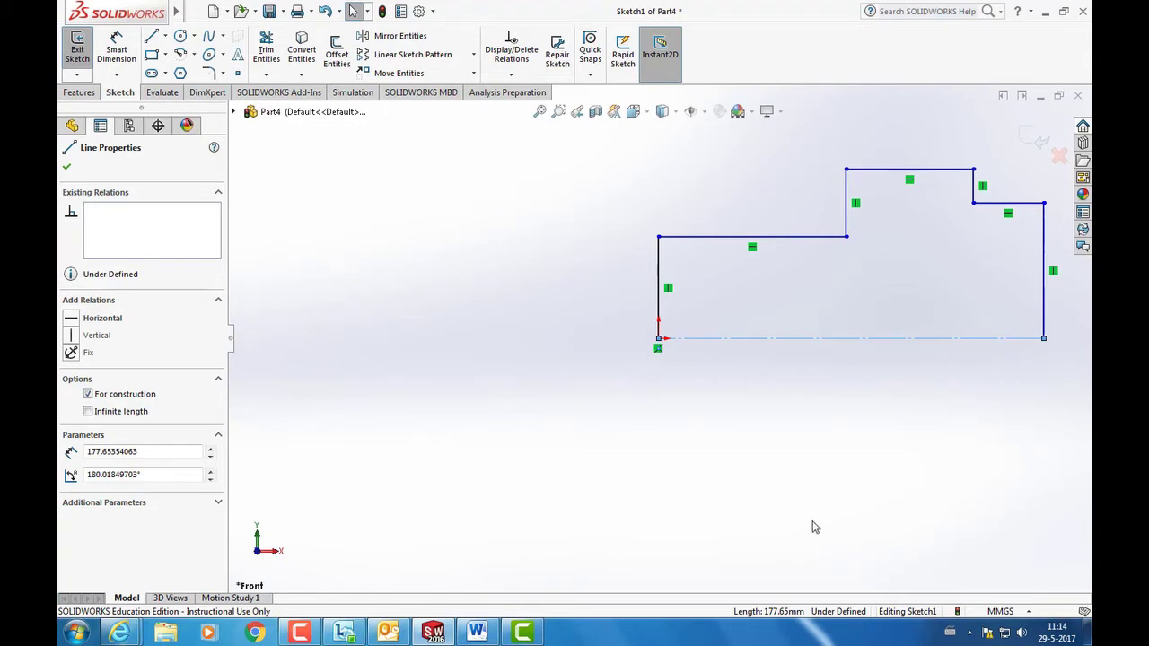
left_click(768, 492)
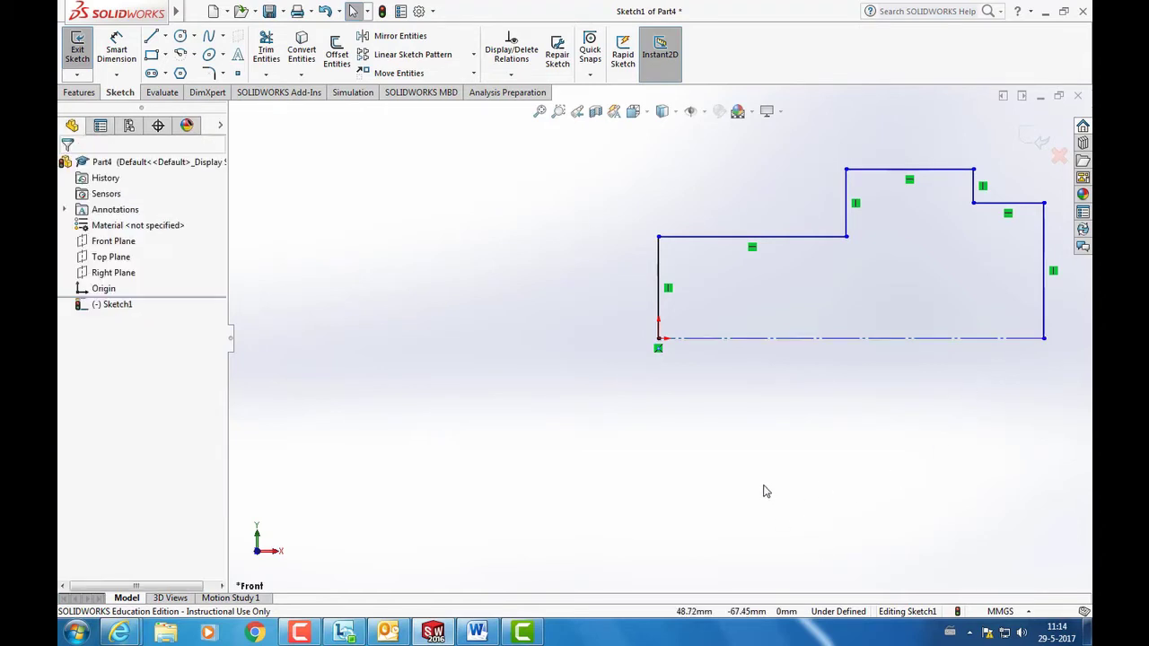
middle_click_drag(836, 313, 662, 345, "ctrl")
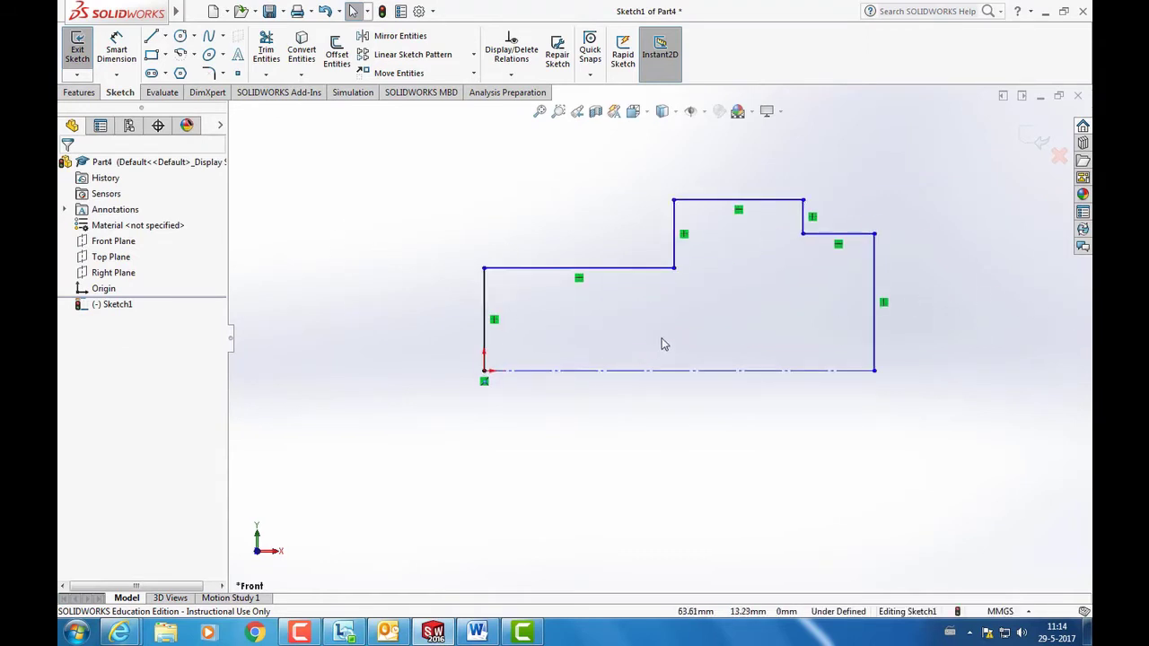
scroll(661, 345, "down", 1)
scroll(710, 238, "down", 1)
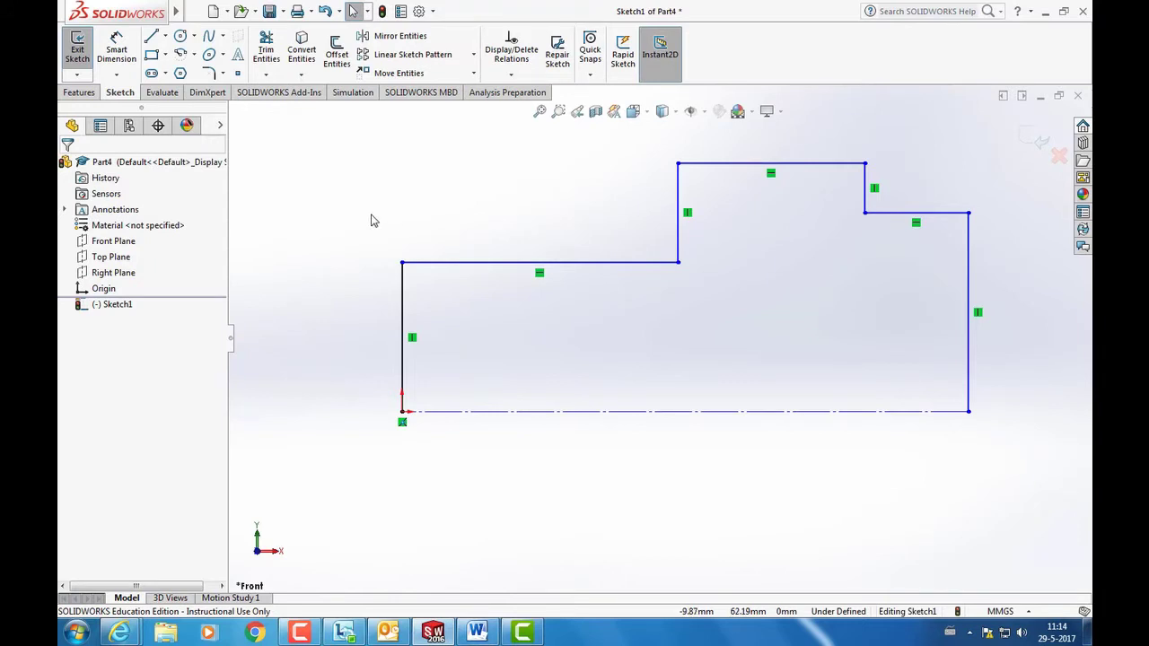
Step: Dimension the left vertical line to 50 mm
left_click(115, 49)
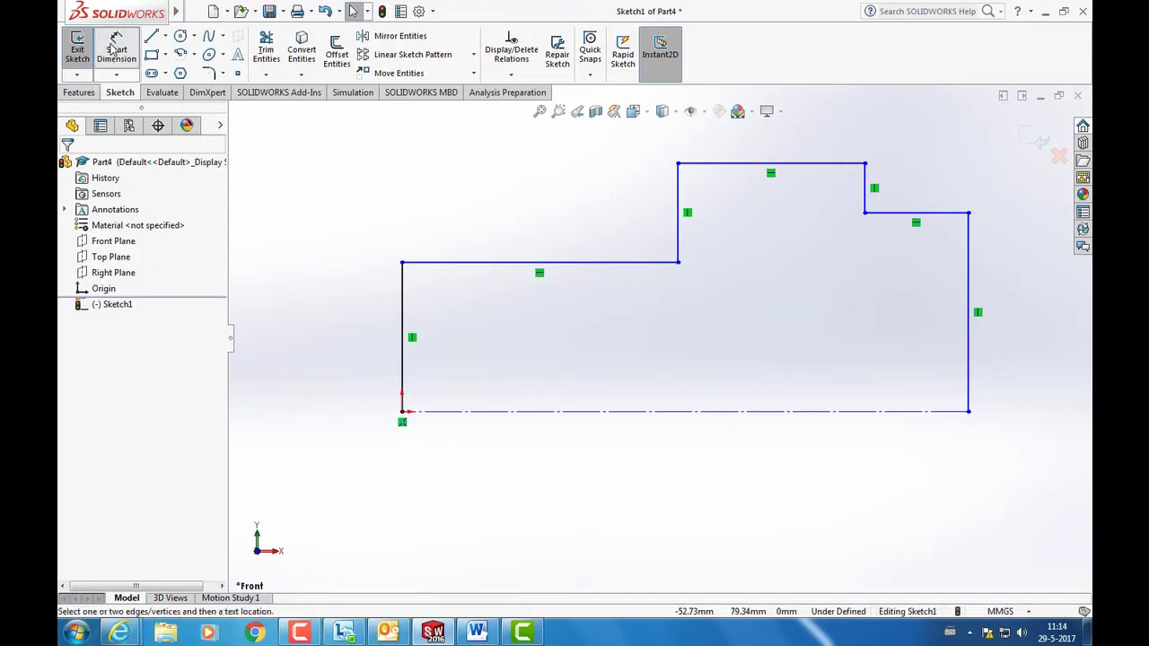
left_click(402, 301)
left_click(310, 319)
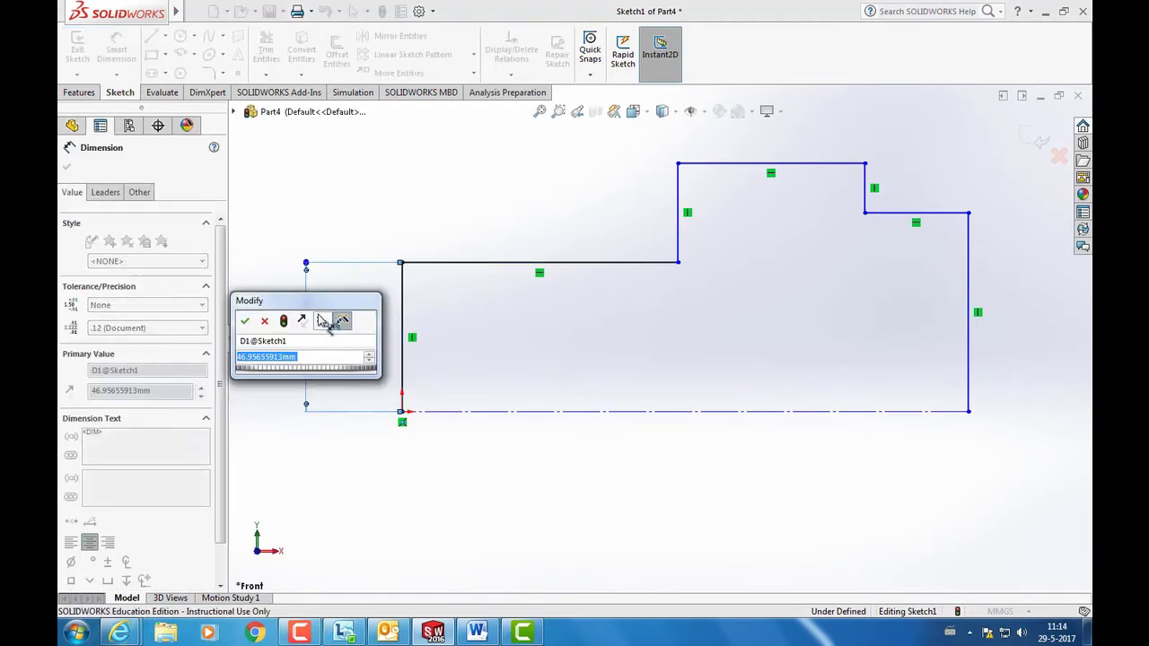
type("50")
key("Return")
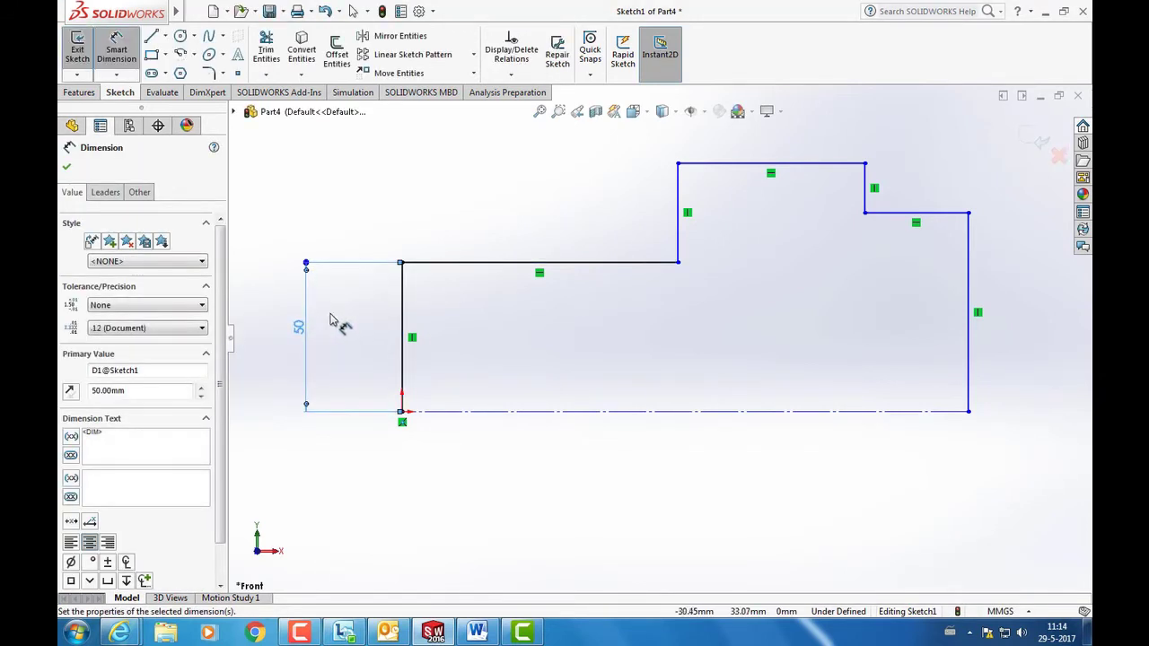
Step: Delete the stray 0.02° angle dimension between the bottom construction line and top line
left_click(772, 412)
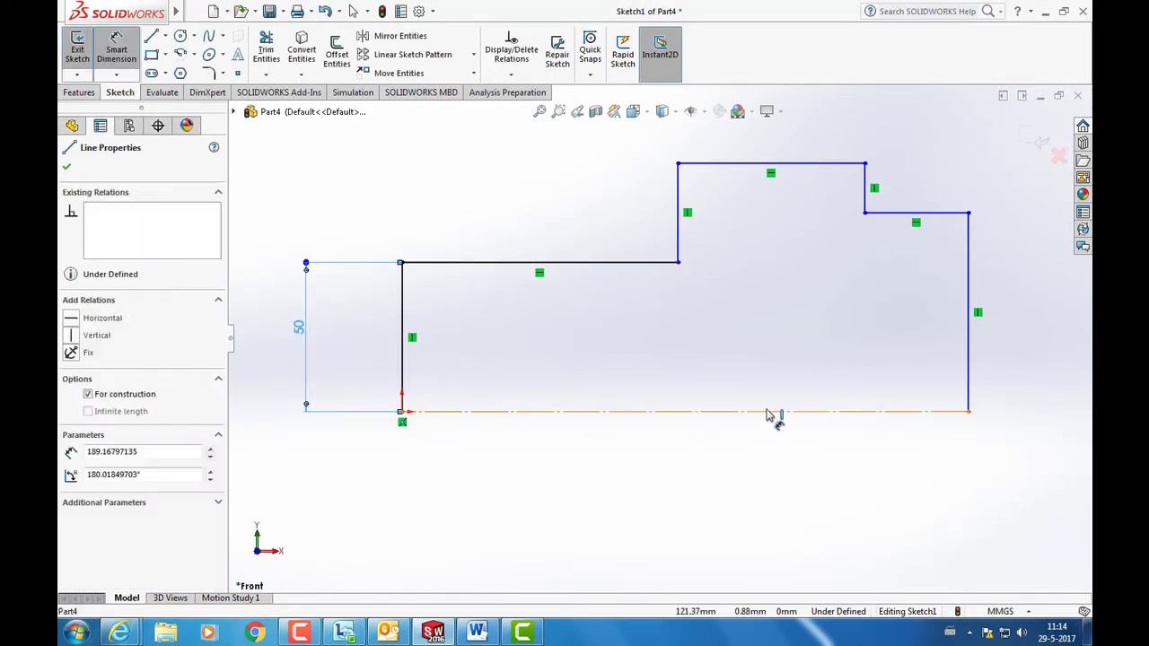
left_click(718, 164)
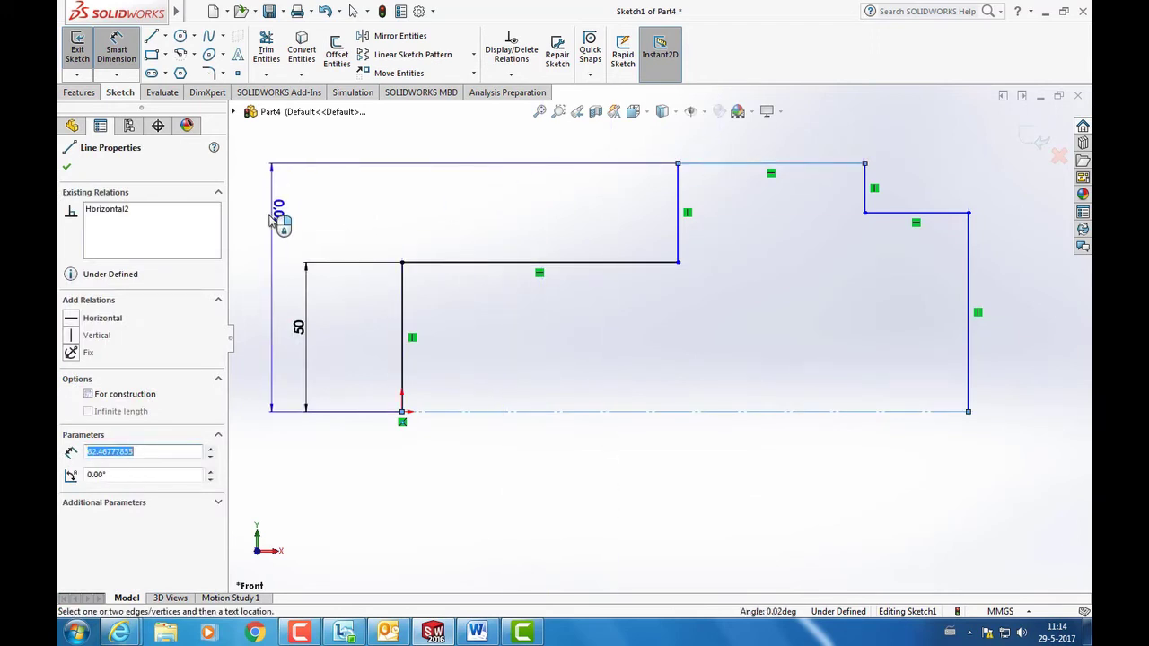
left_click(276, 233)
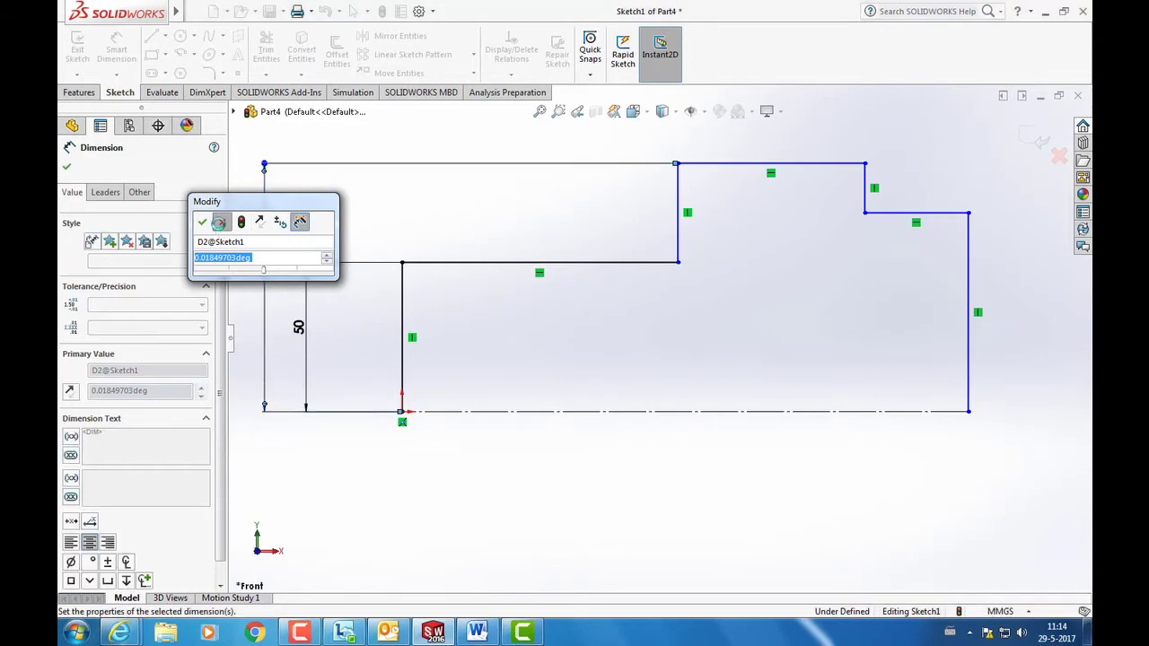
left_click(219, 223)
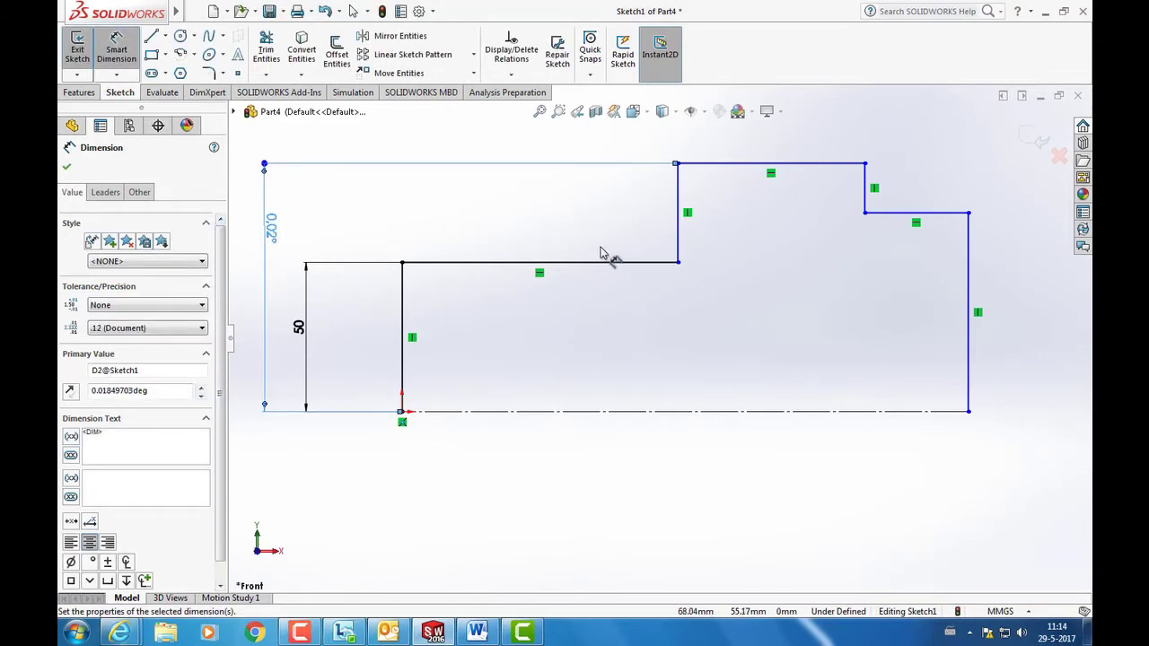
key("Escape")
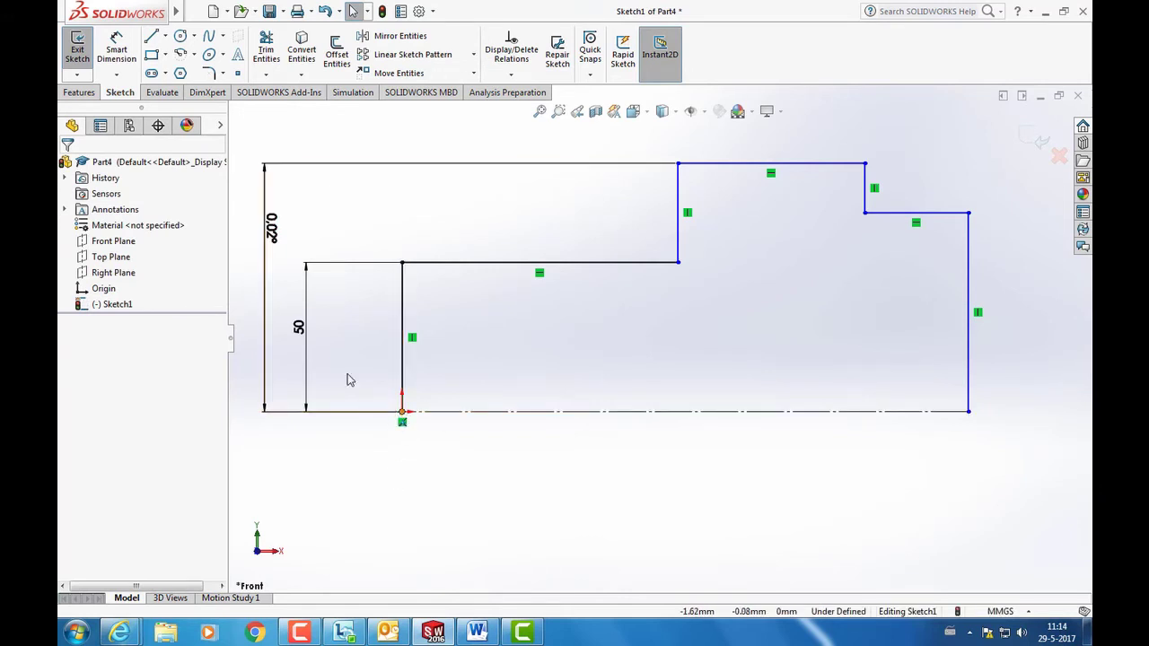
double_click(270, 232)
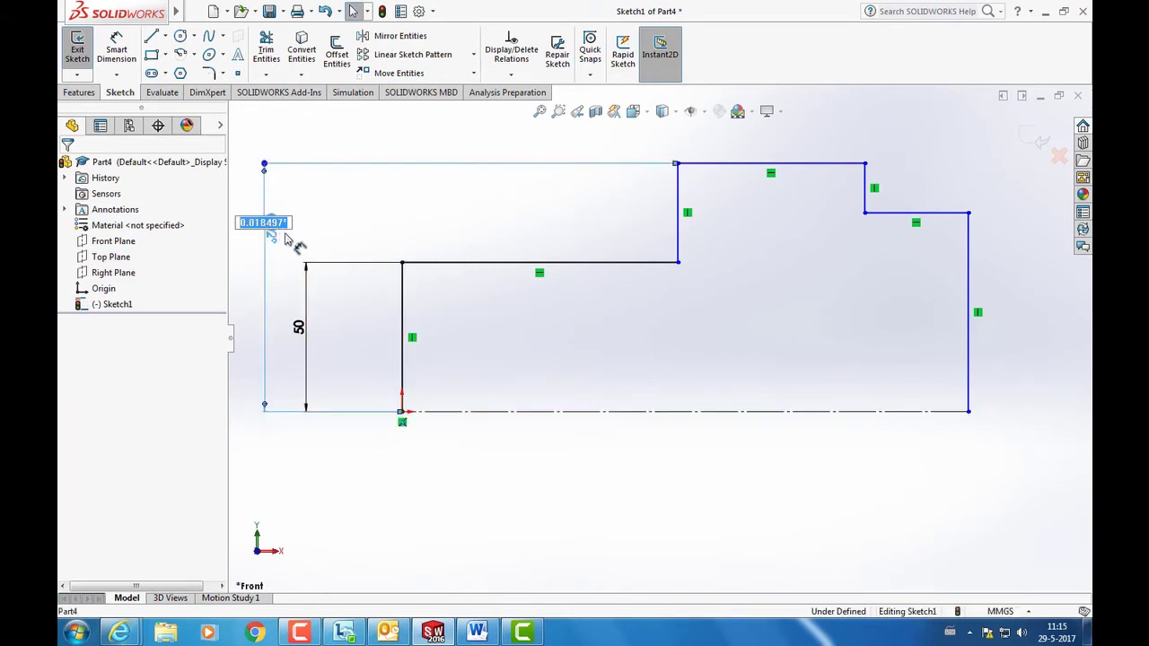
key("Return")
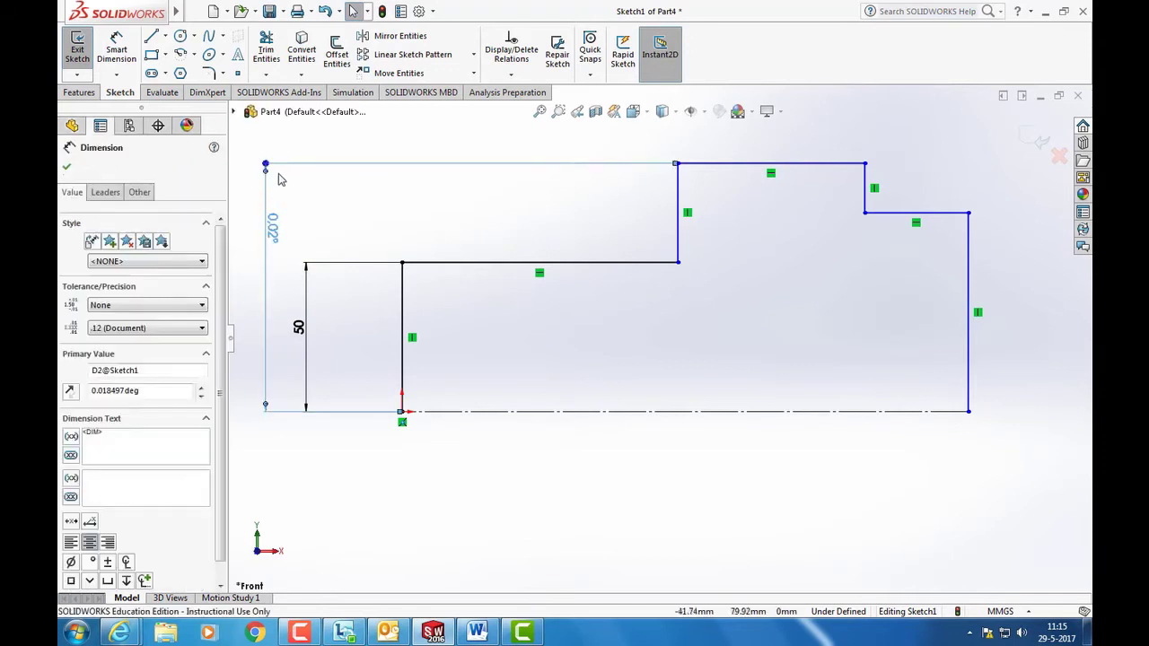
key("Delete")
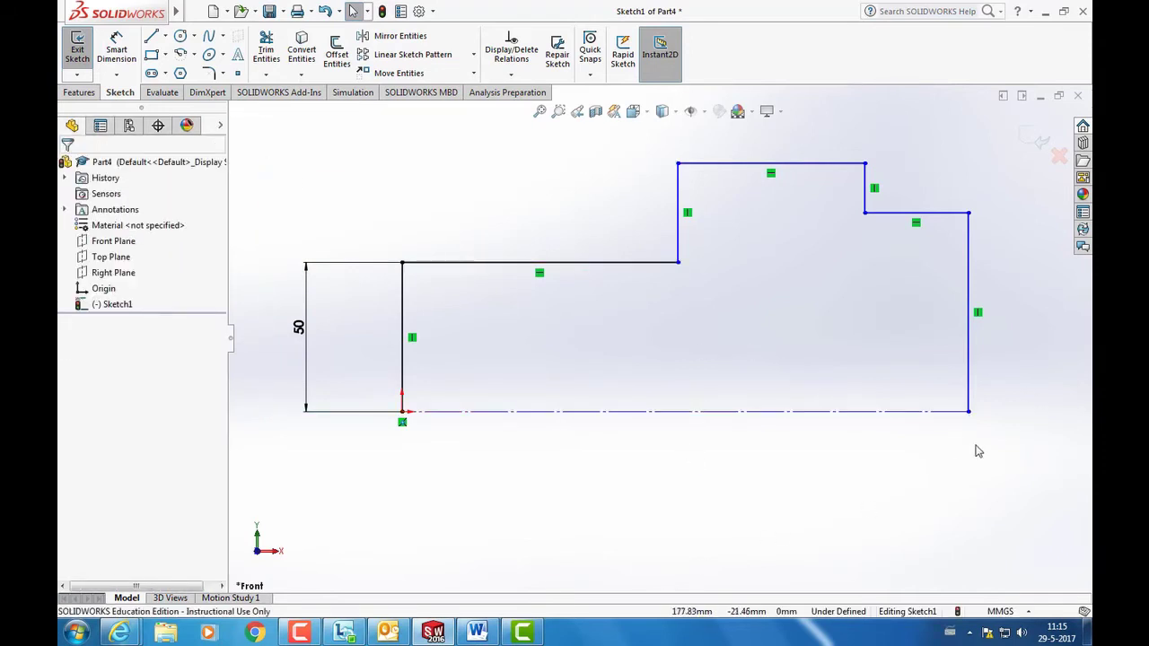
Step: Make the bottom-right corner point horizontal with the origin
left_click(969, 412)
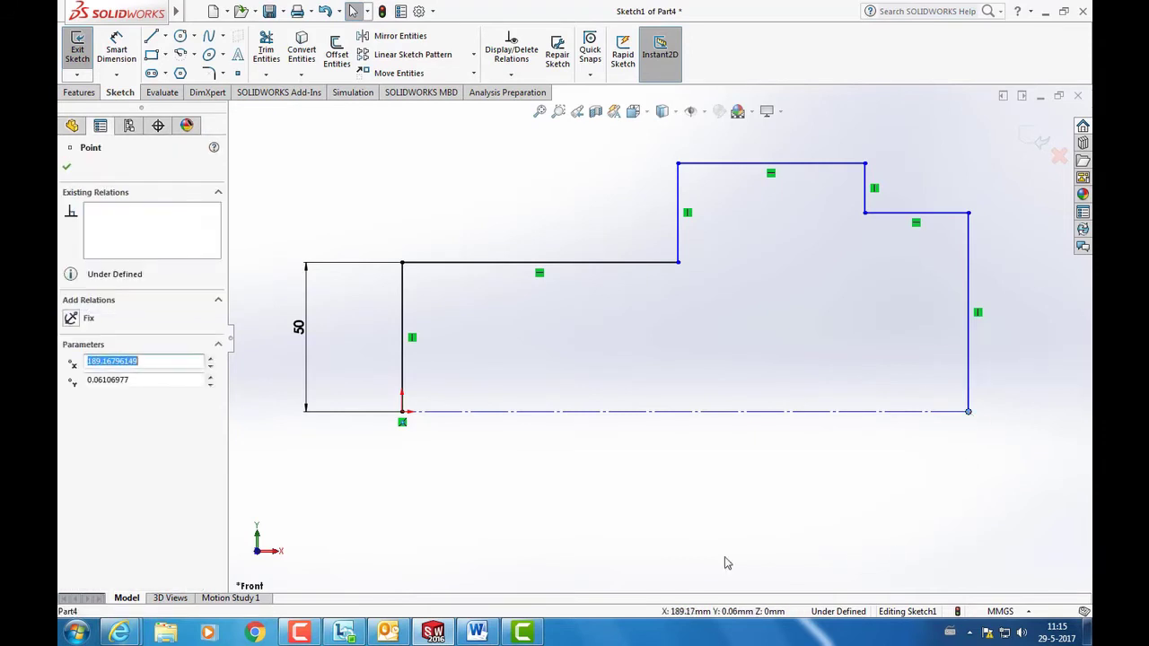
left_click(402, 413, "ctrl")
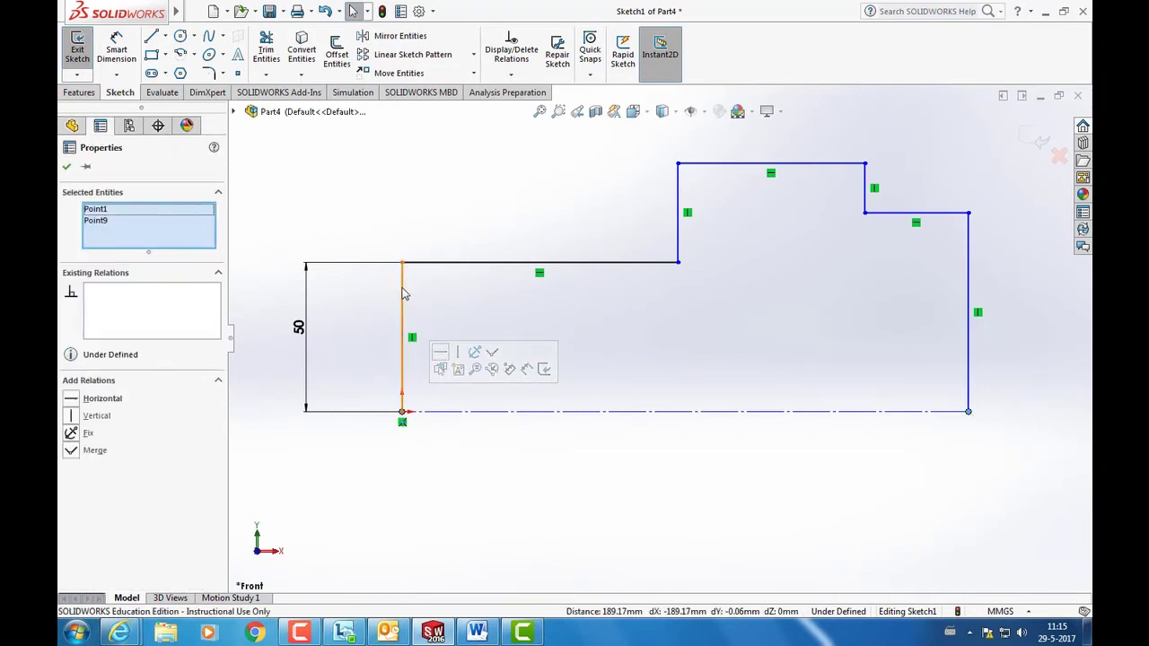
left_click(71, 403)
left_click(836, 548)
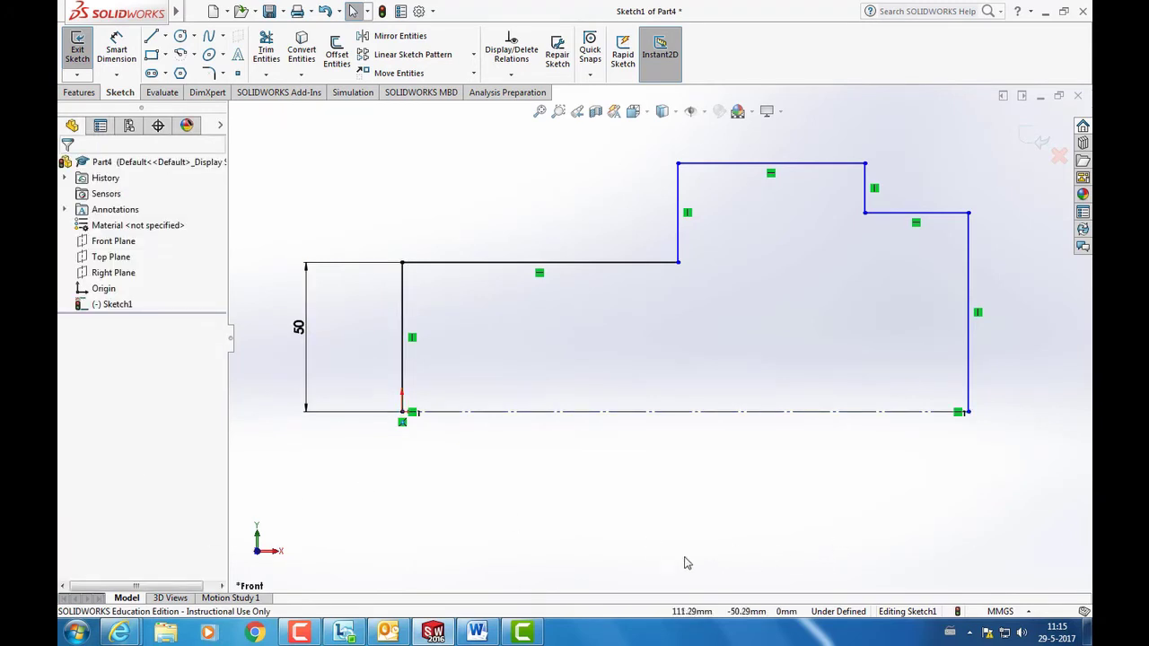
Step: Dimension the top horizontal line 100 mm above the bottom centerline
left_click(112, 53)
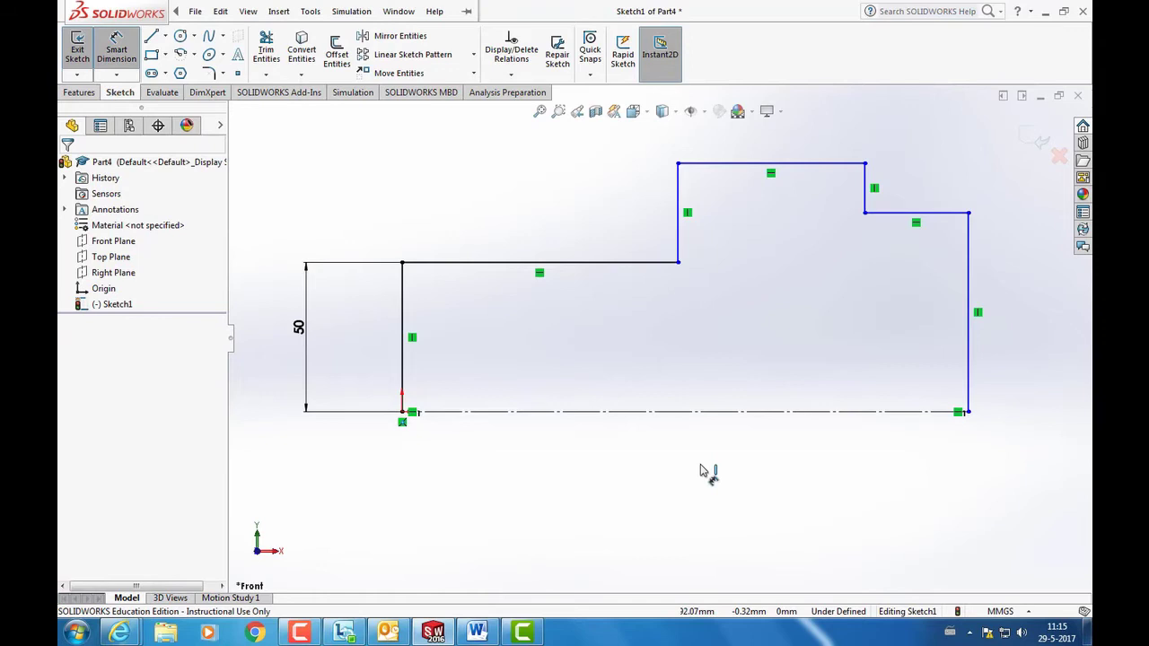
left_click(739, 163)
left_click(714, 413)
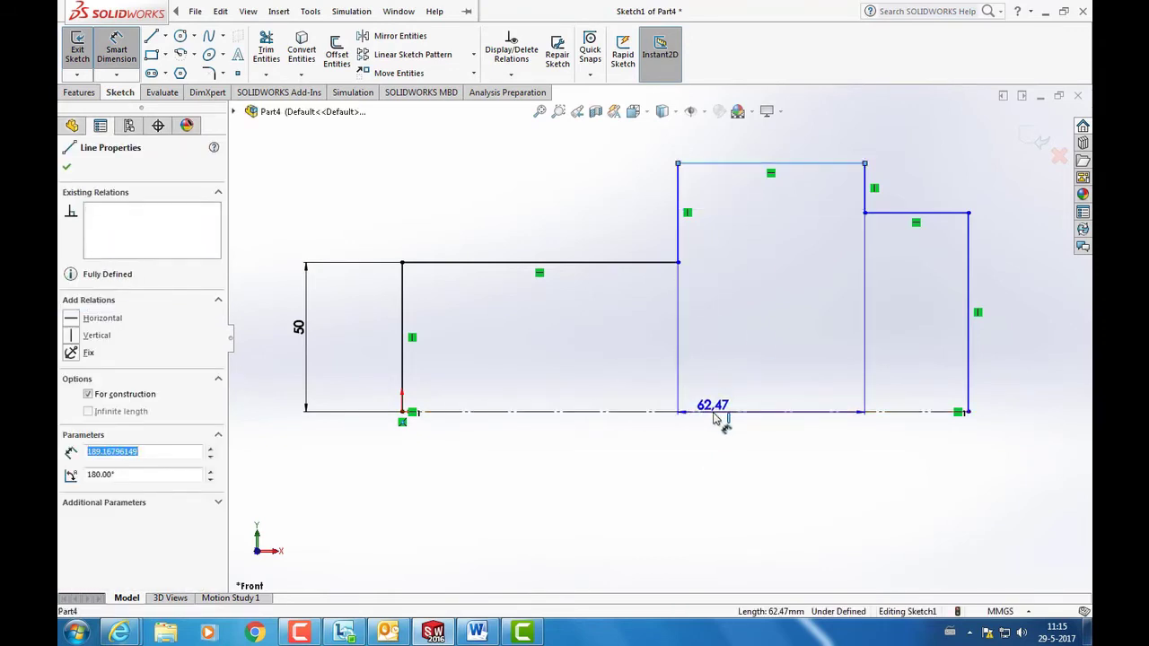
left_click(269, 276)
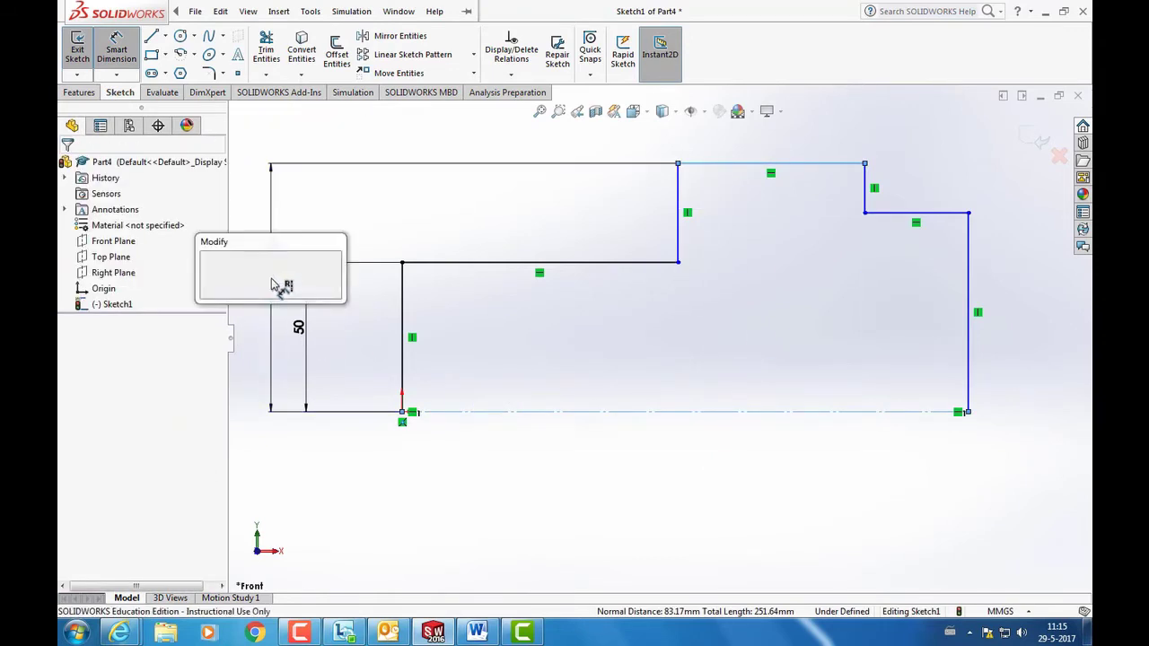
type("100")
key("Return")
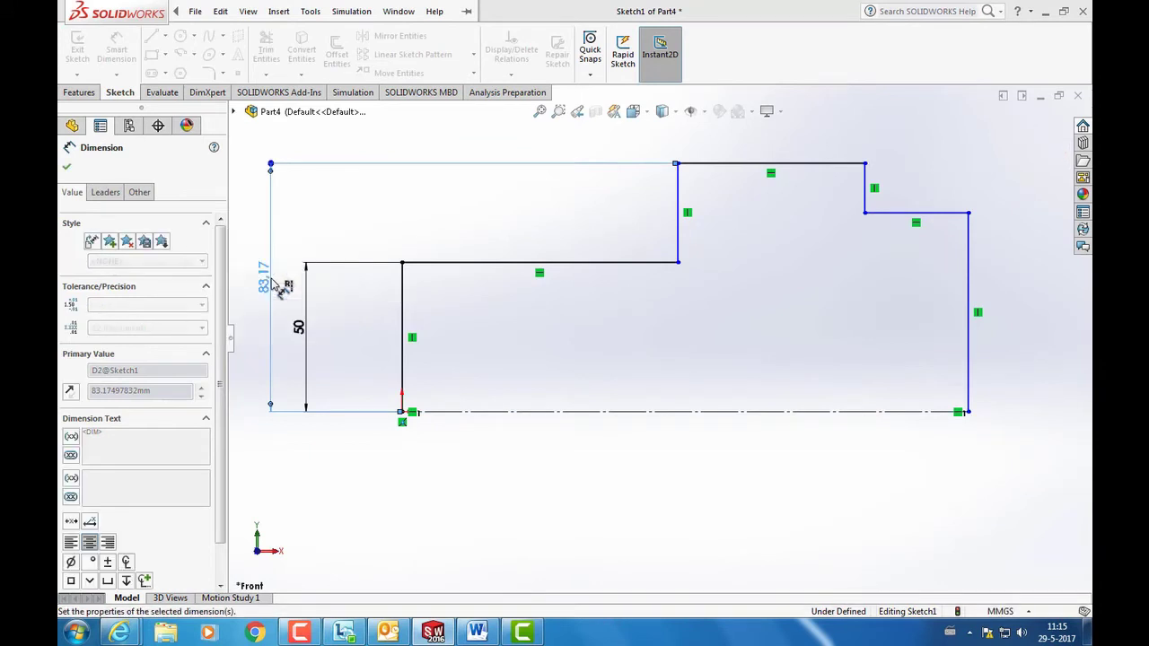
left_click(893, 295)
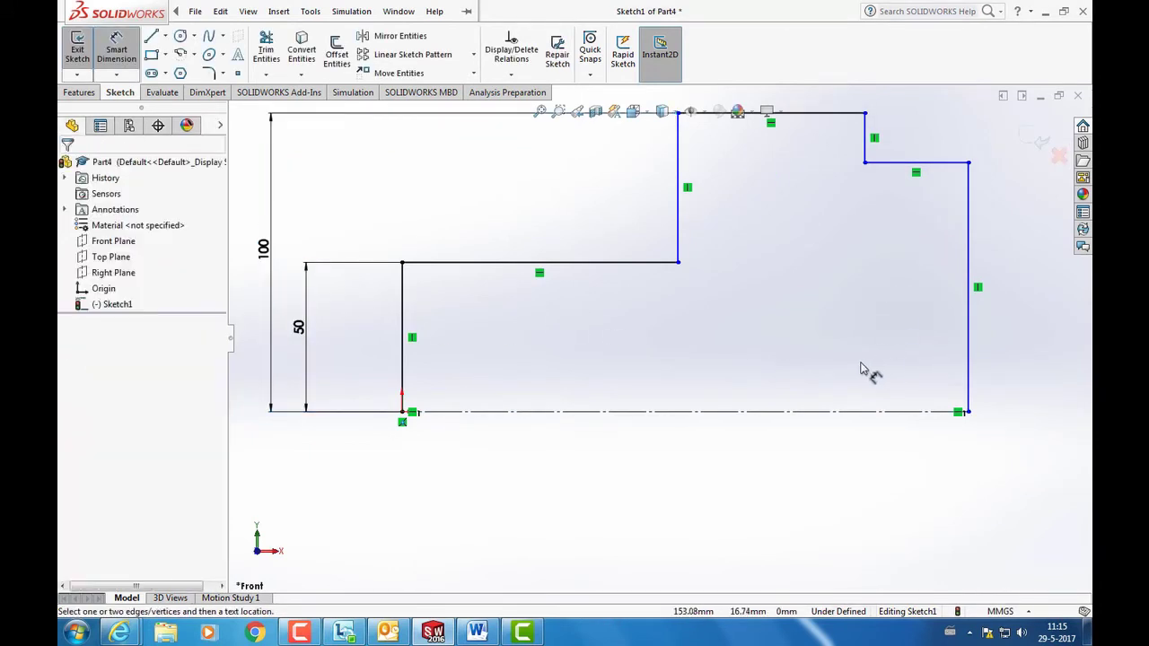
Step: Dimension the upper-right line 75 mm above the centerline and move the 100 dimension clear
key("f")
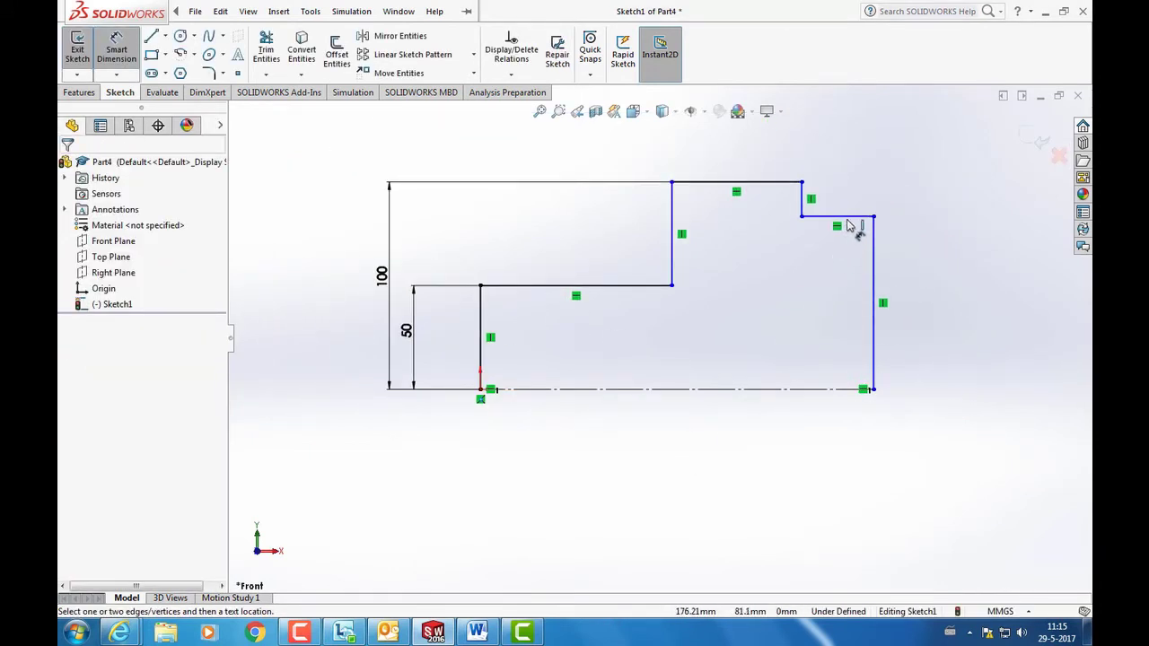
left_click(849, 217)
left_click(773, 390)
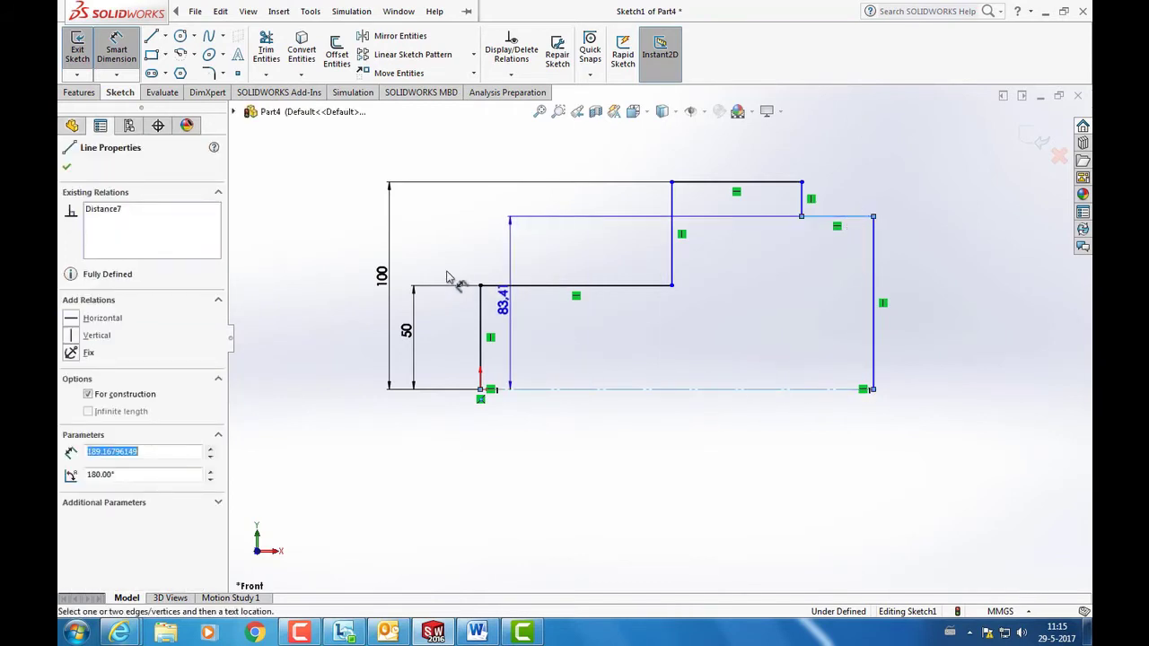
left_click(409, 250)
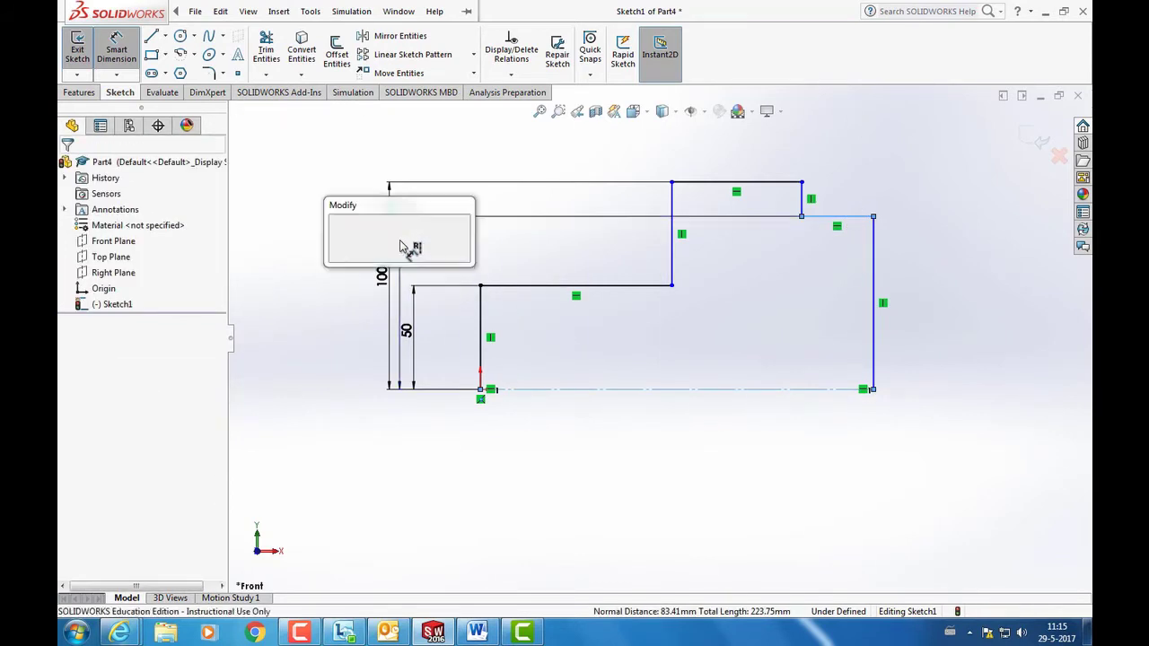
type("75")
key("Return")
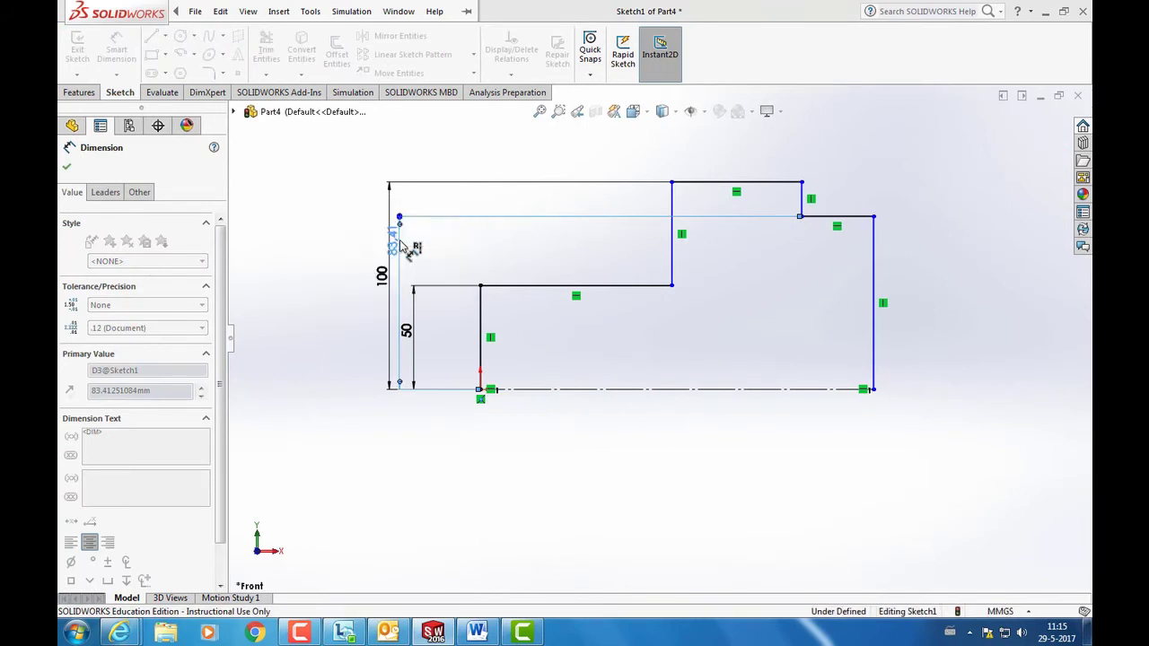
left_click_drag(401, 216, 359, 182)
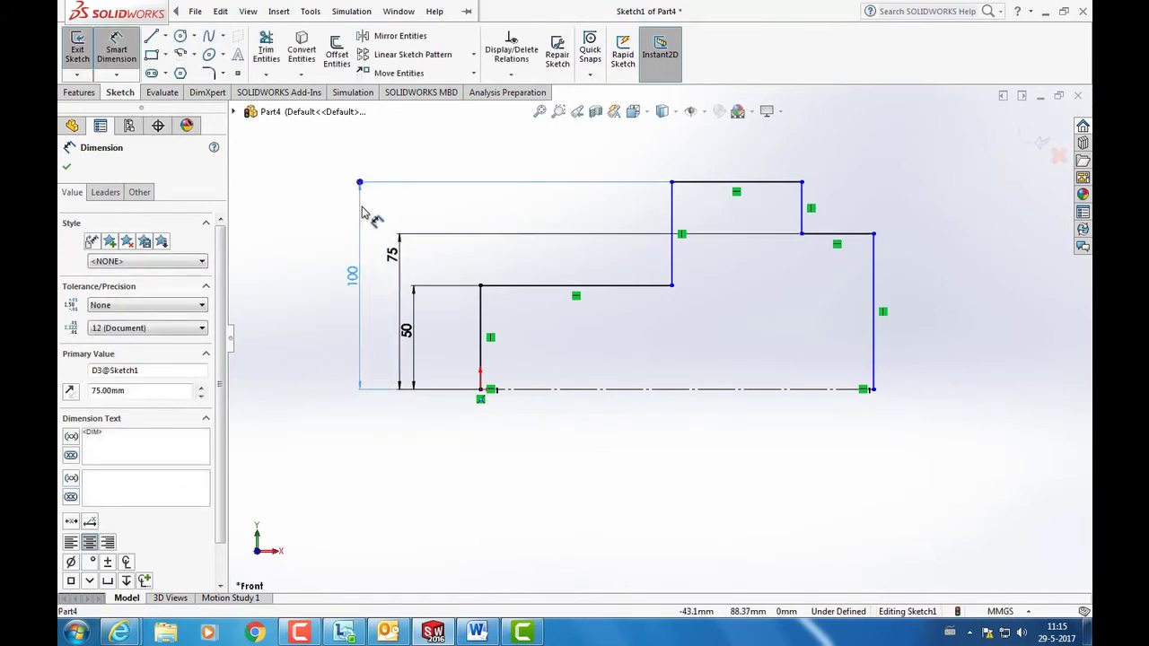
left_click(732, 543)
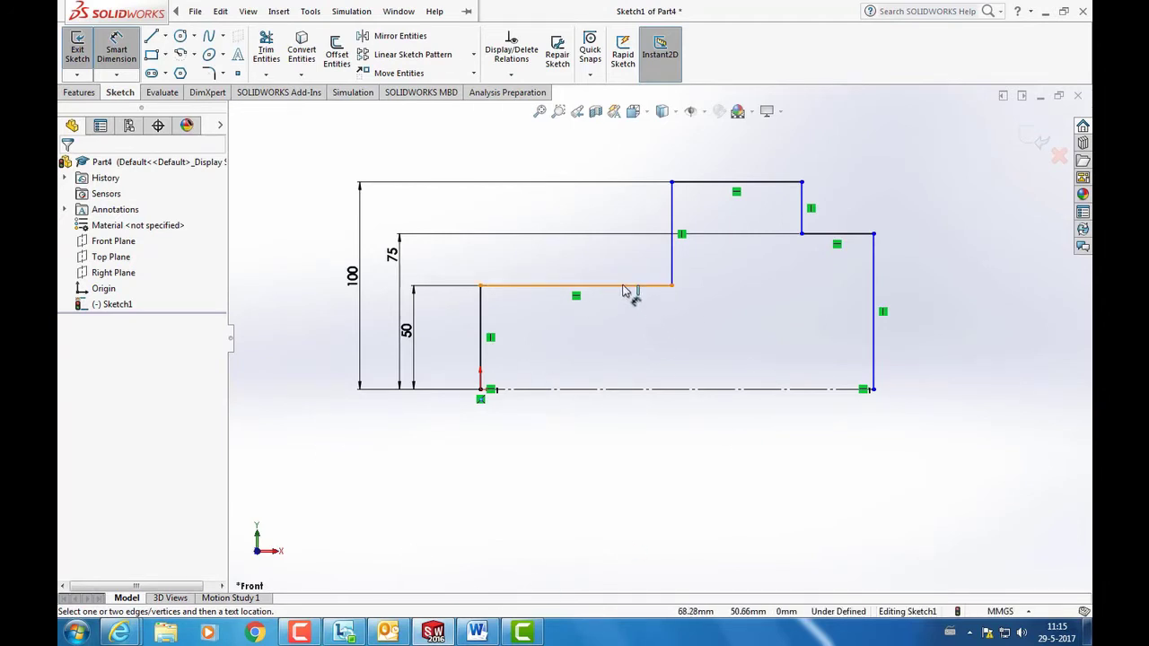
Step: Set the lower step line's length to 100 mm
middle_click_drag(626, 294, 647, 339, "ctrl")
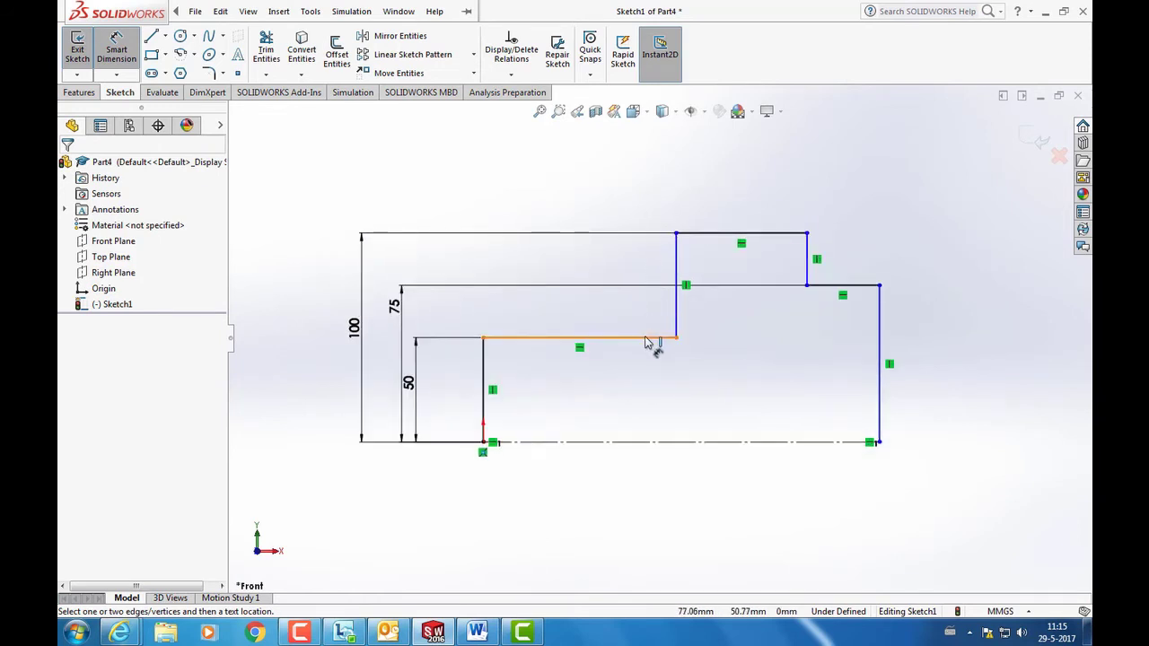
left_click(645, 339)
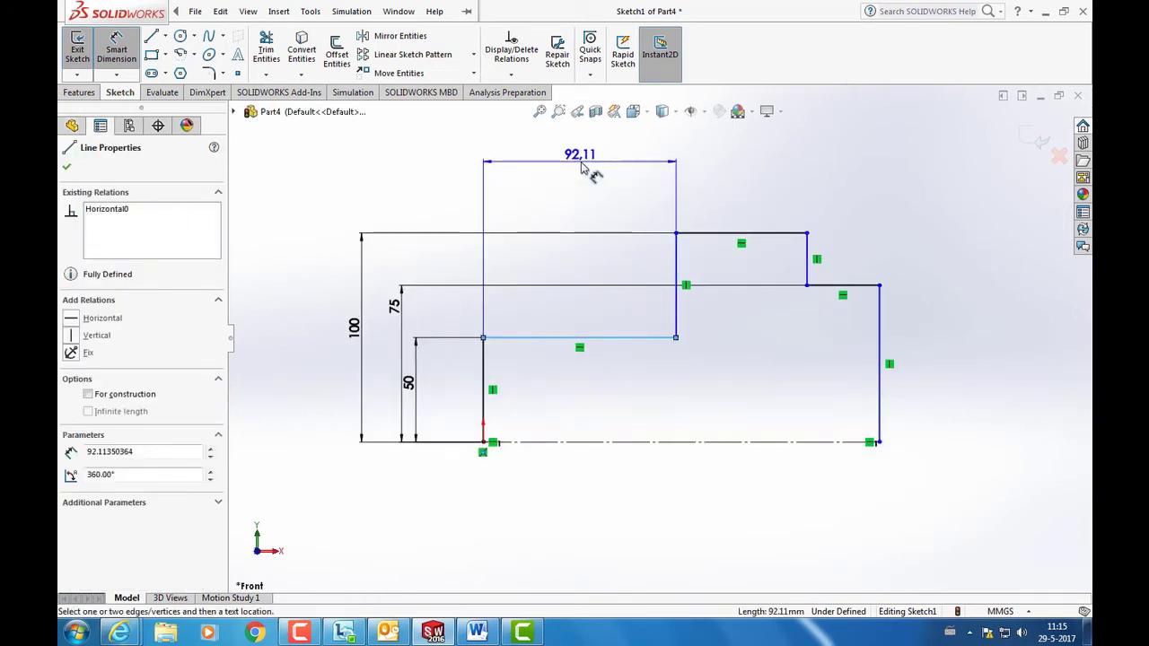
left_click(582, 168)
type("100")
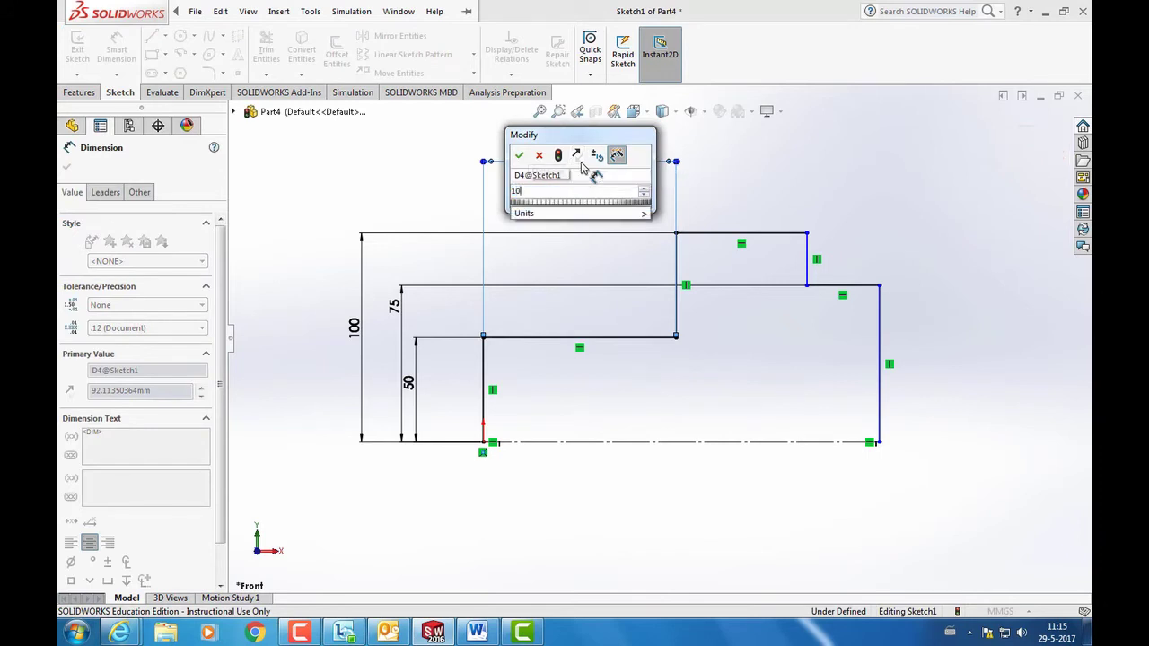
key("Return")
left_click(685, 559)
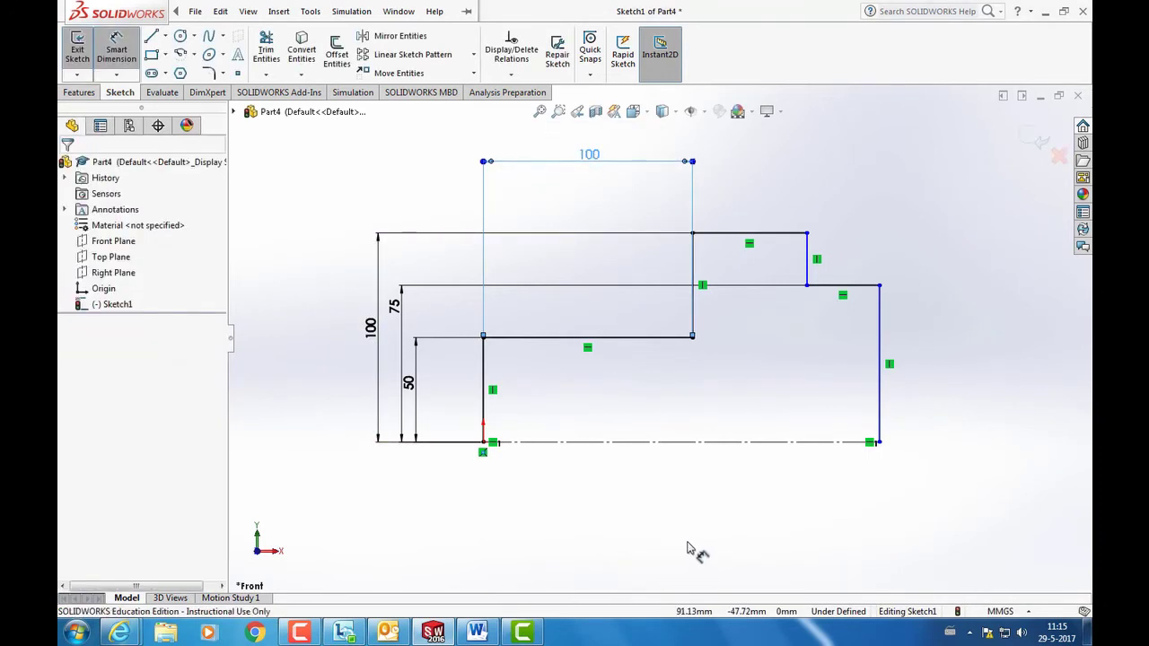
Step: Set the short vertical step's distance from the left line to 150 mm
left_click(807, 260)
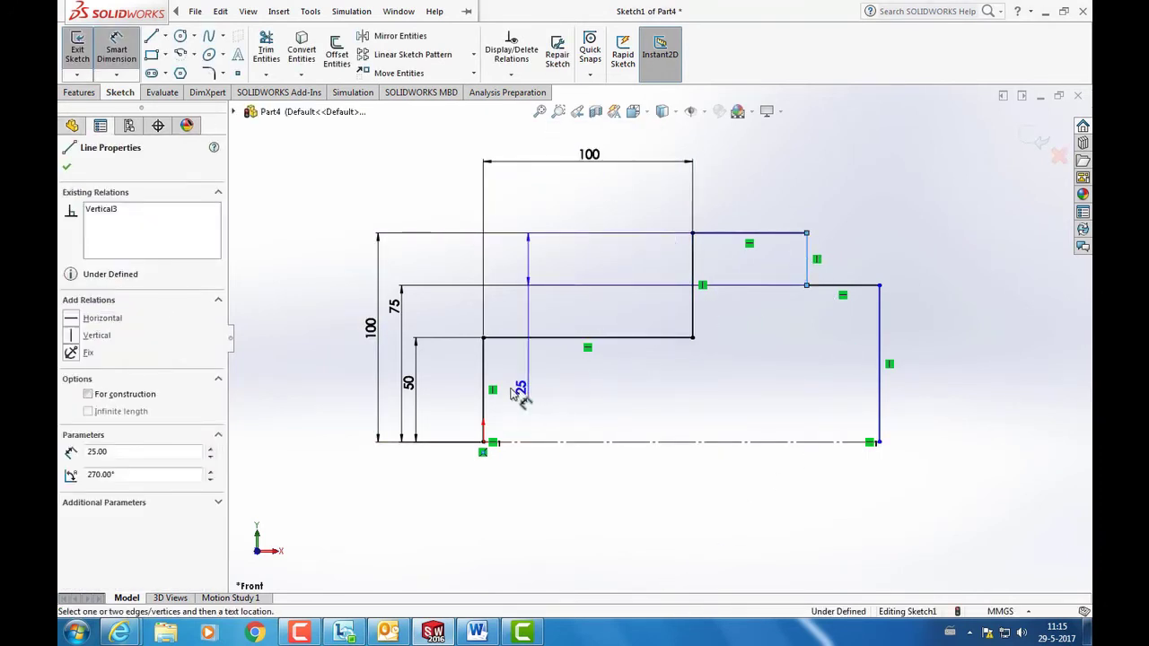
left_click(483, 369)
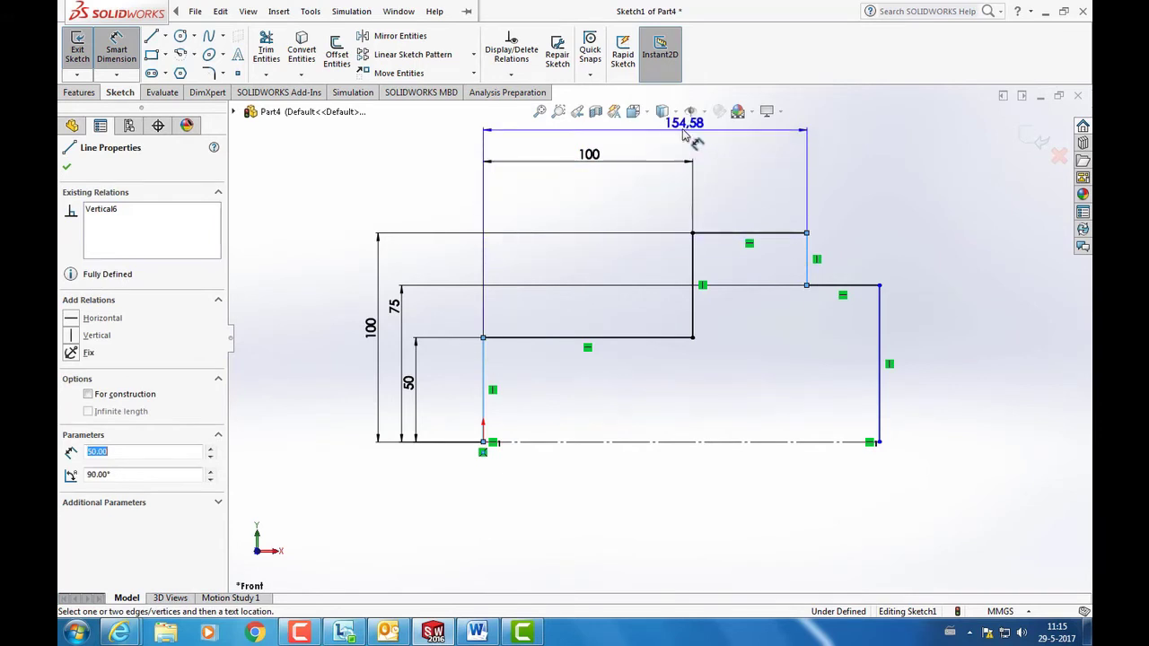
left_click(674, 133)
type("150")
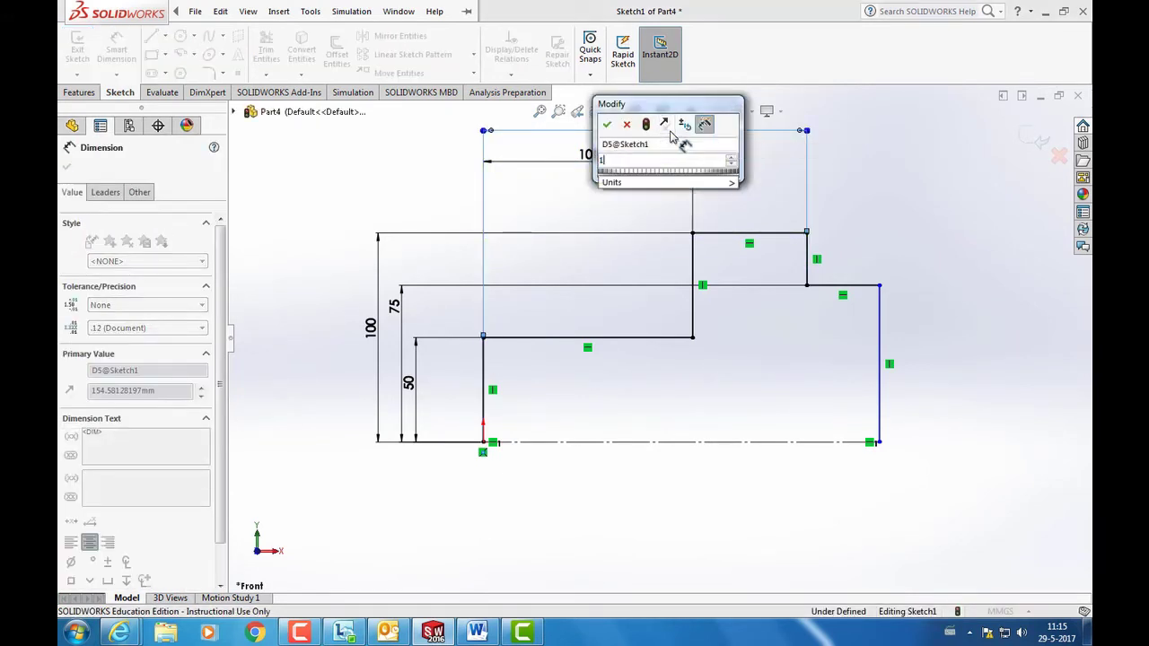
key("Return")
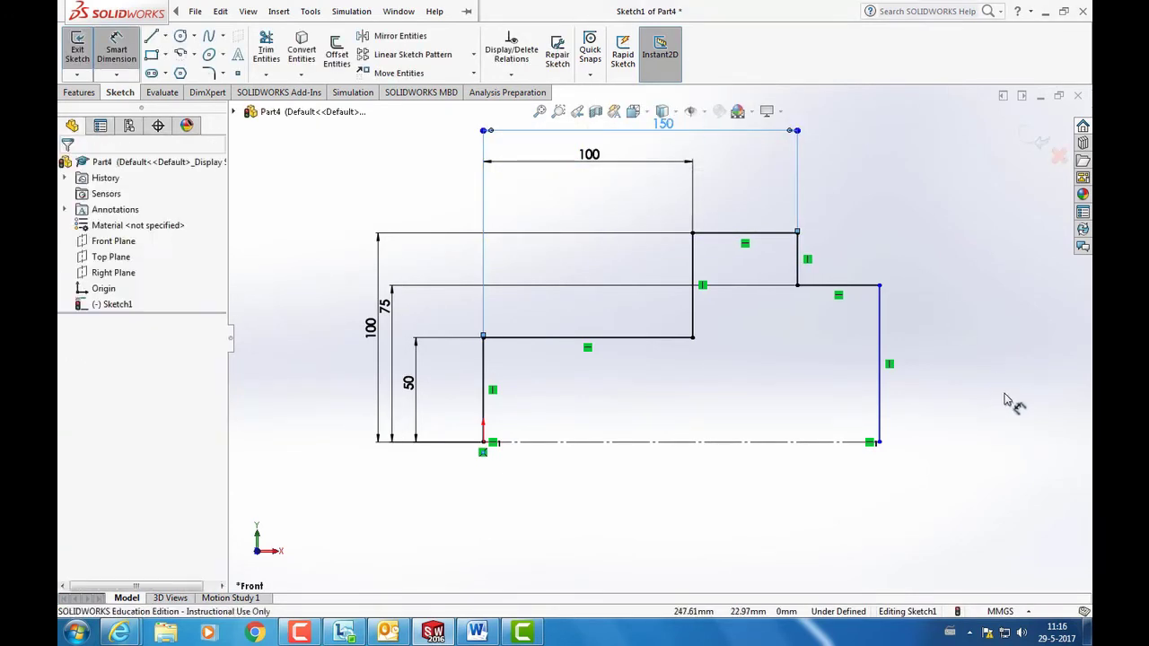
Step: Set the overall width between left and right vertical lines to 200 mm
left_click(879, 325)
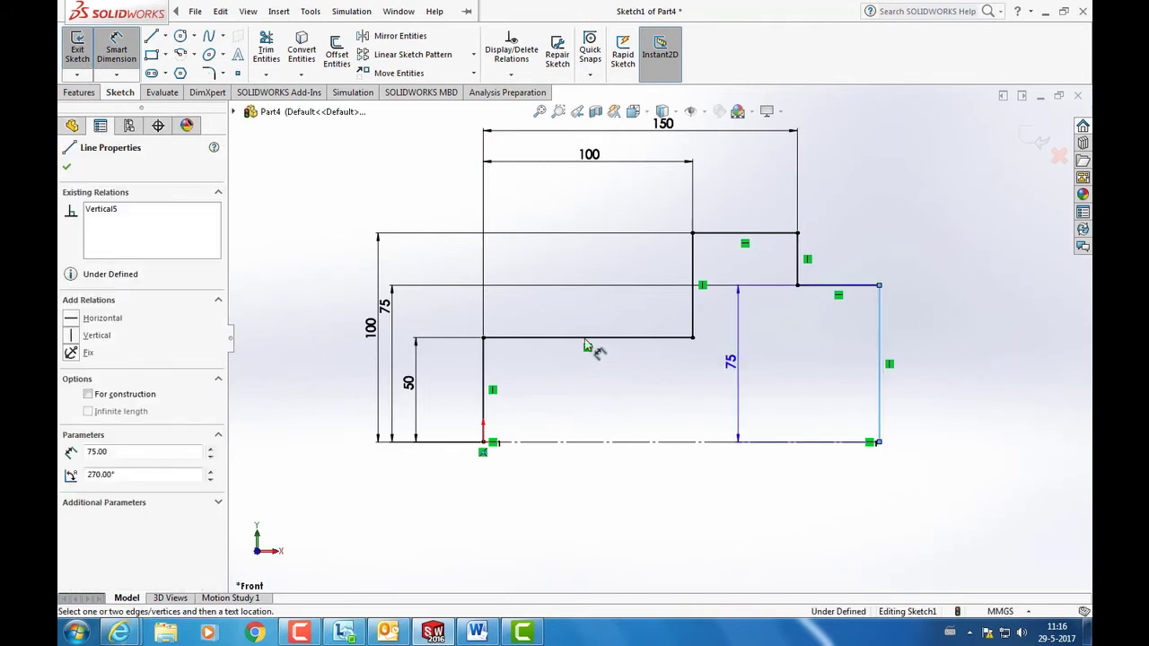
left_click(483, 372)
key("f")
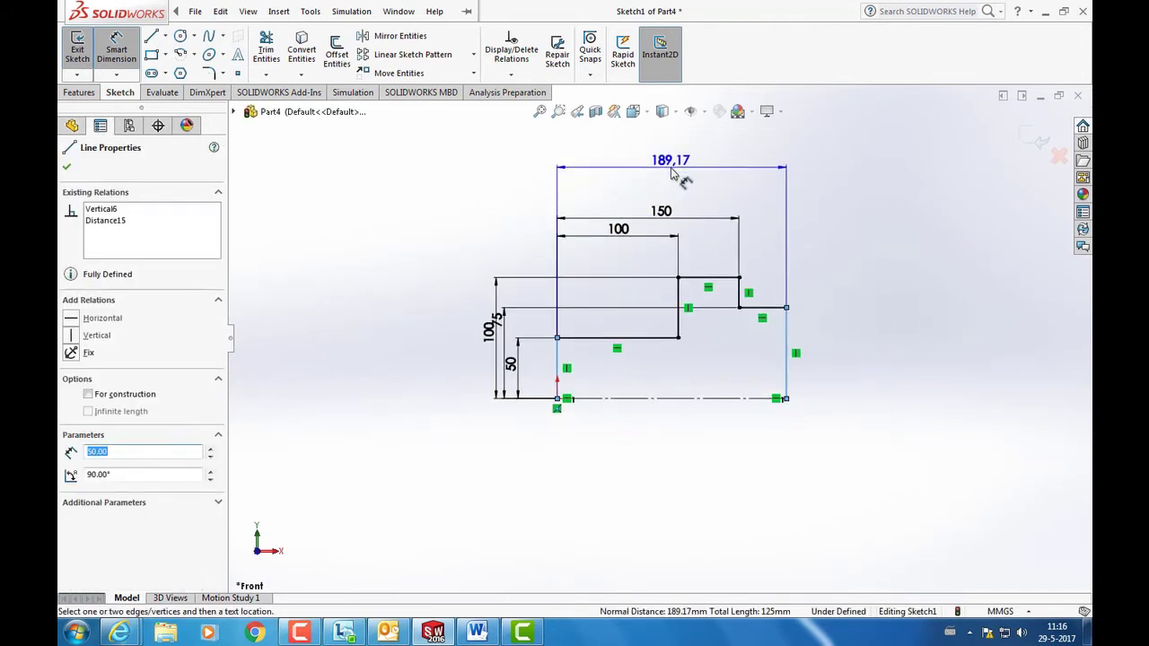
left_click(673, 166)
type("200")
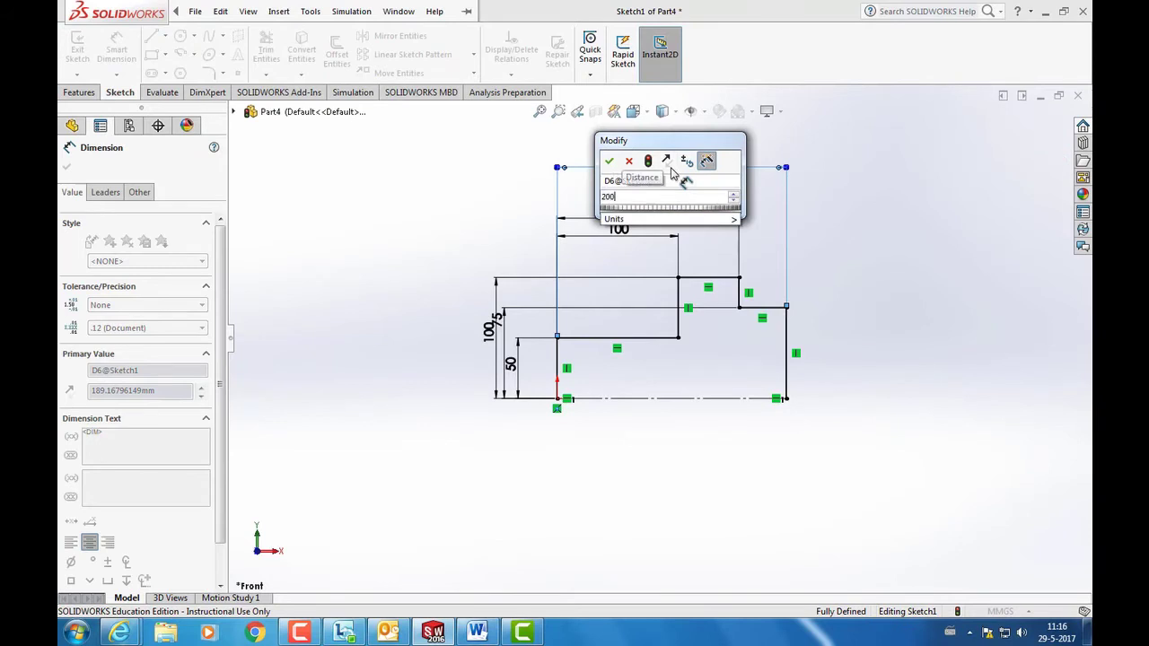
key("Return")
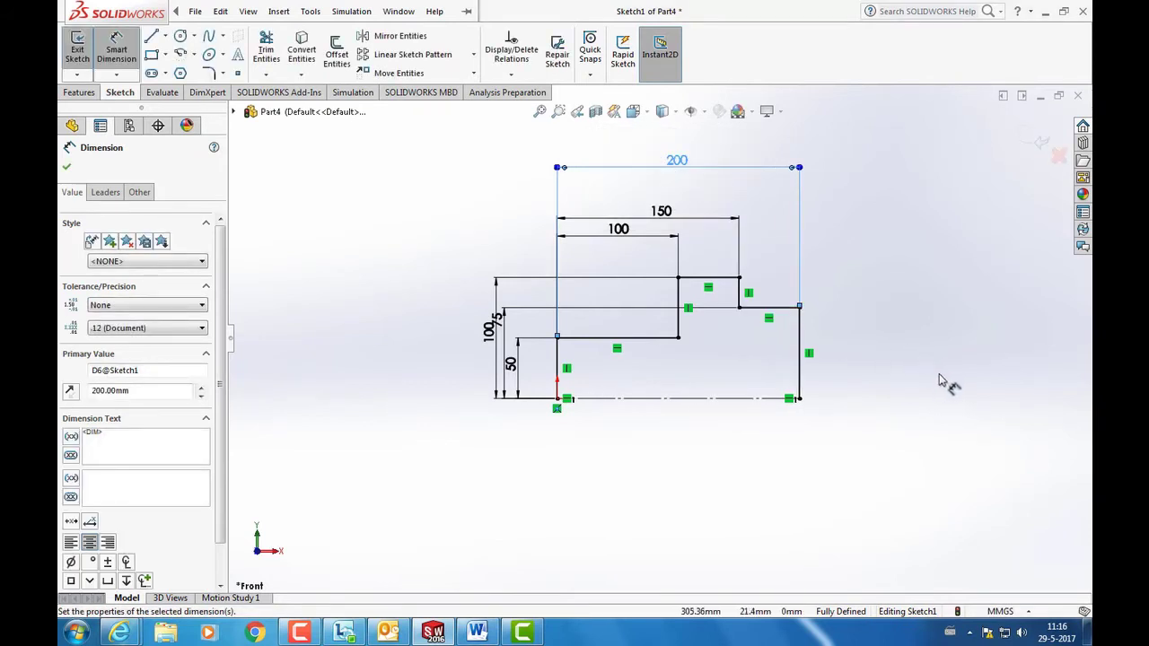
key("Escape")
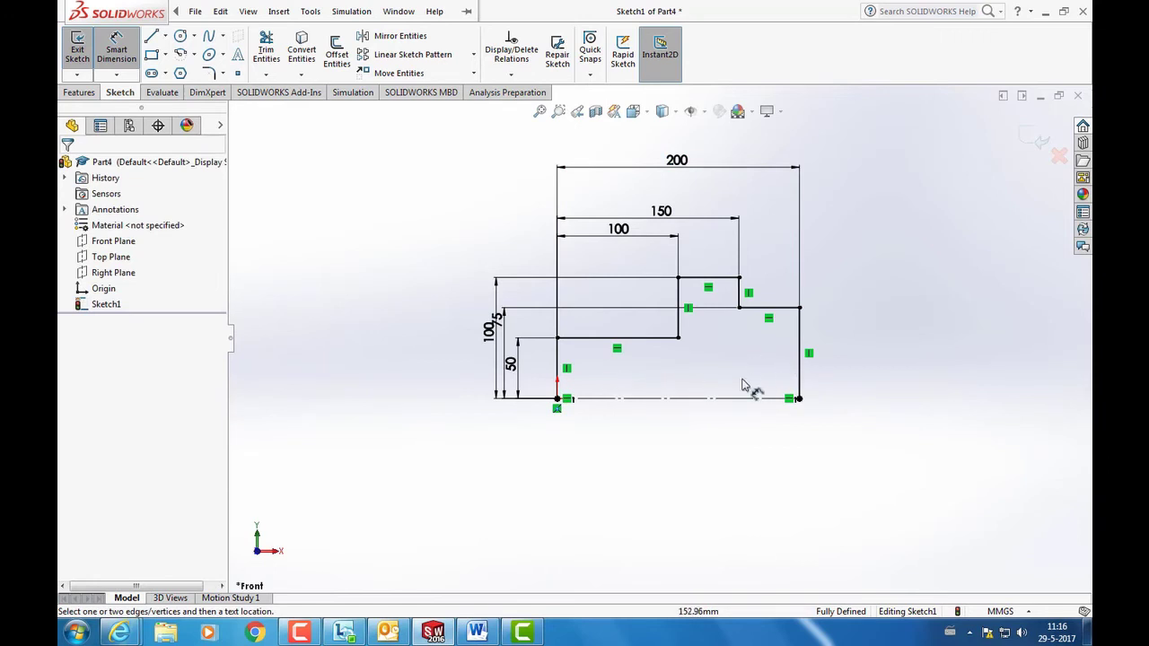
left_click(119, 52)
Step: Revolve Sketch1 a full 360° about its bottom line, auto-closing the sketch, creating Revolve1
left_click(77, 49)
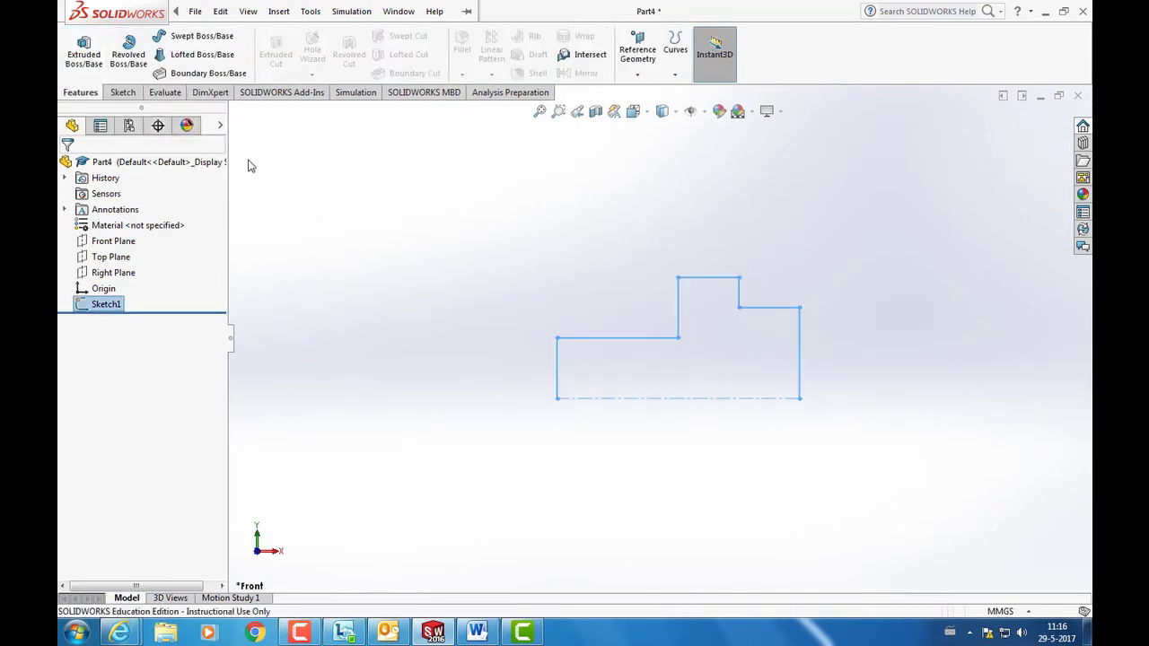
left_click(128, 46)
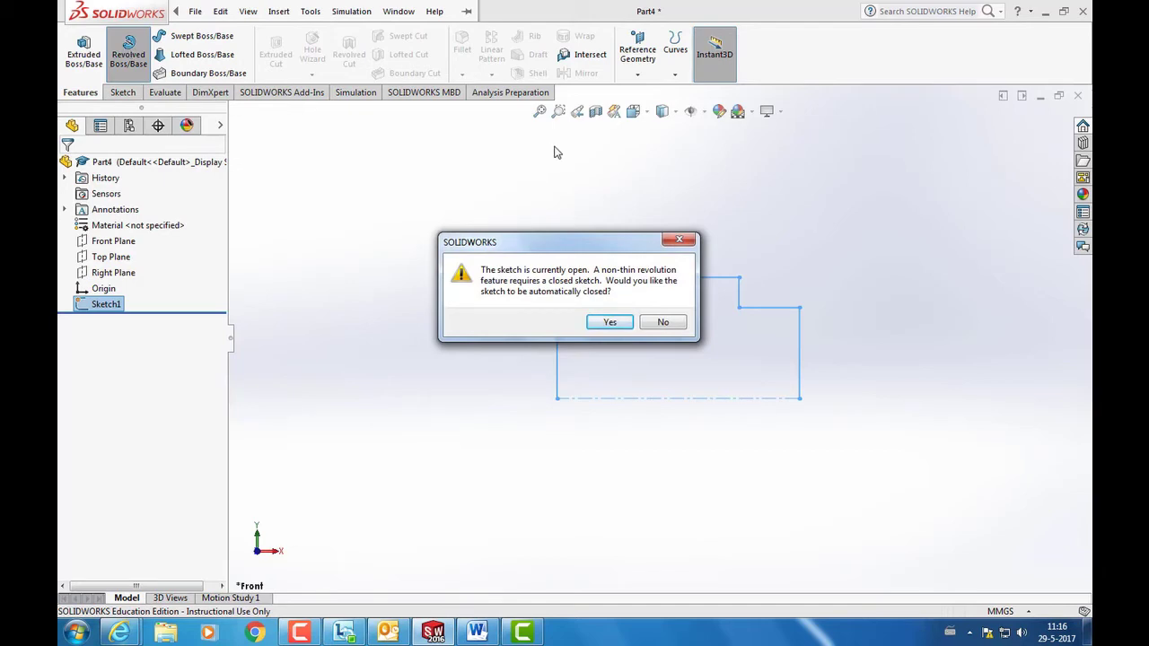
left_click(613, 322)
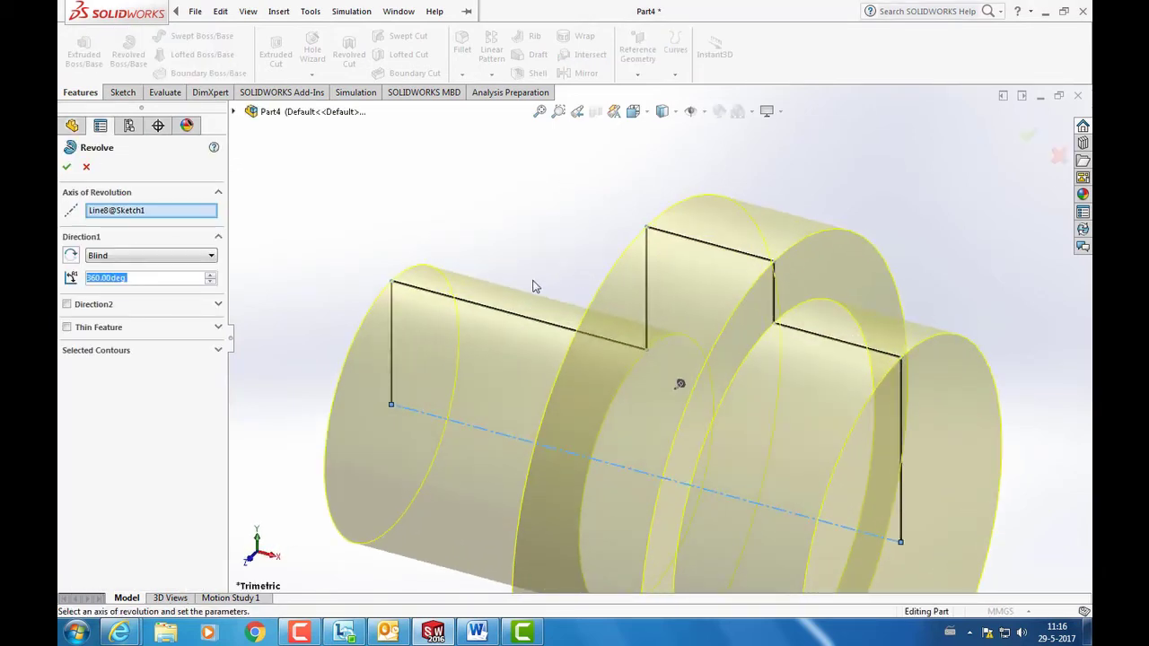
scroll(595, 420, "up", 3)
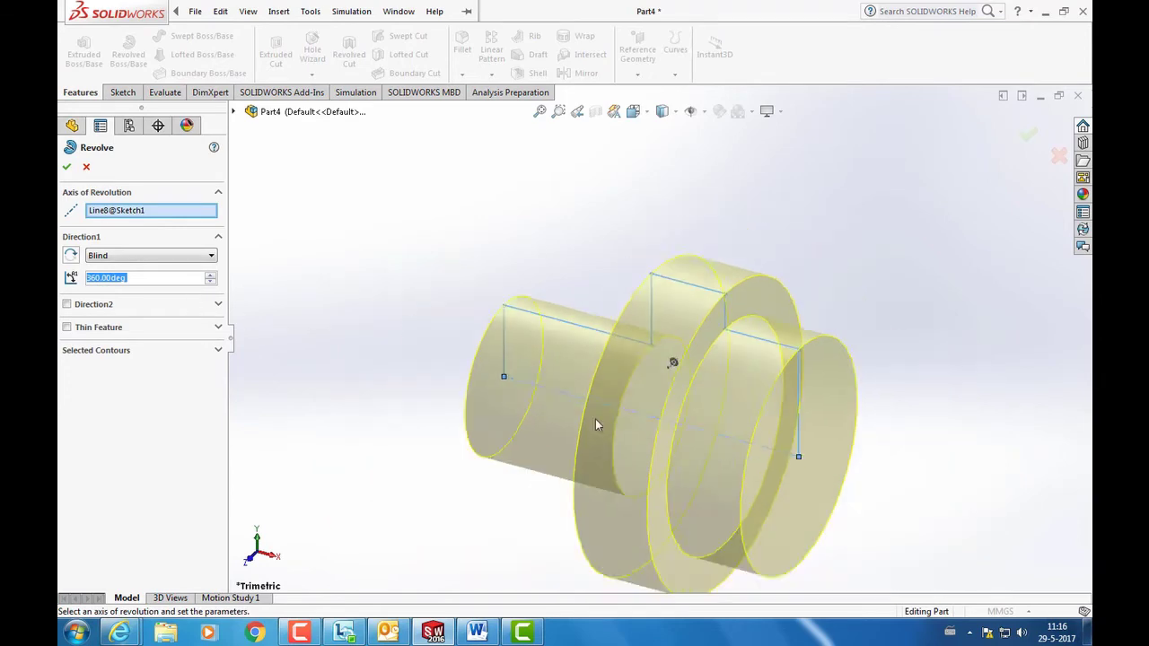
mouse_move(787, 463)
middle_mouse_down()
mouse_move(978, 455)
mouse_move(736, 449)
mouse_move(761, 419)
mouse_move(811, 405)
middle_mouse_up()
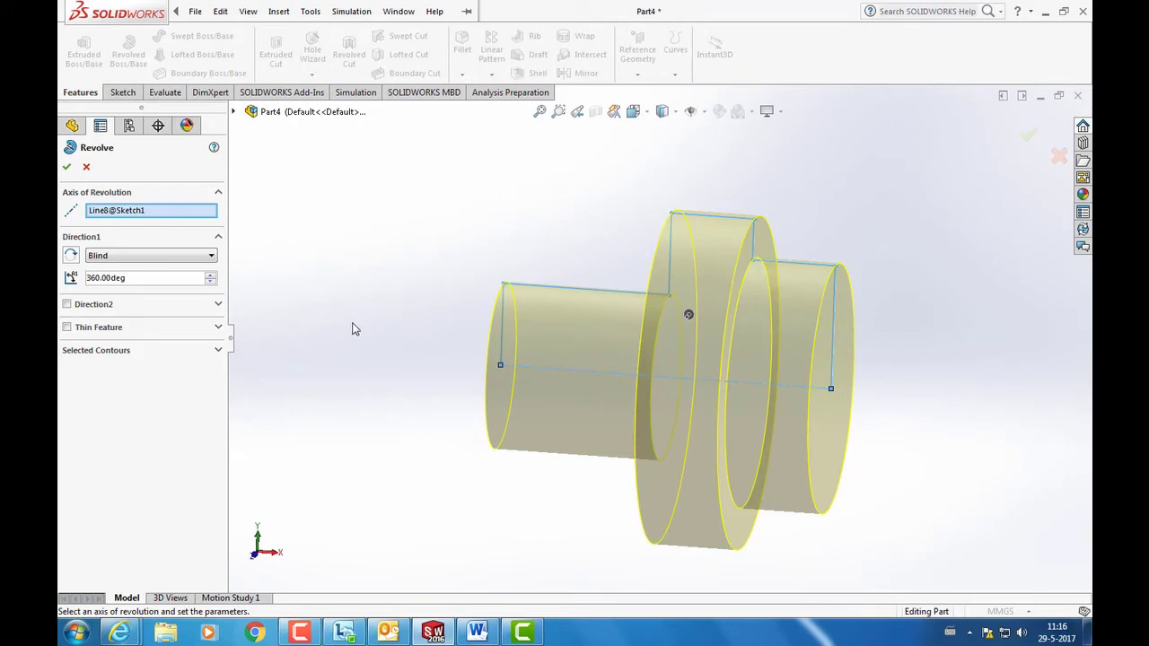
left_click(66, 168)
left_click(437, 249)
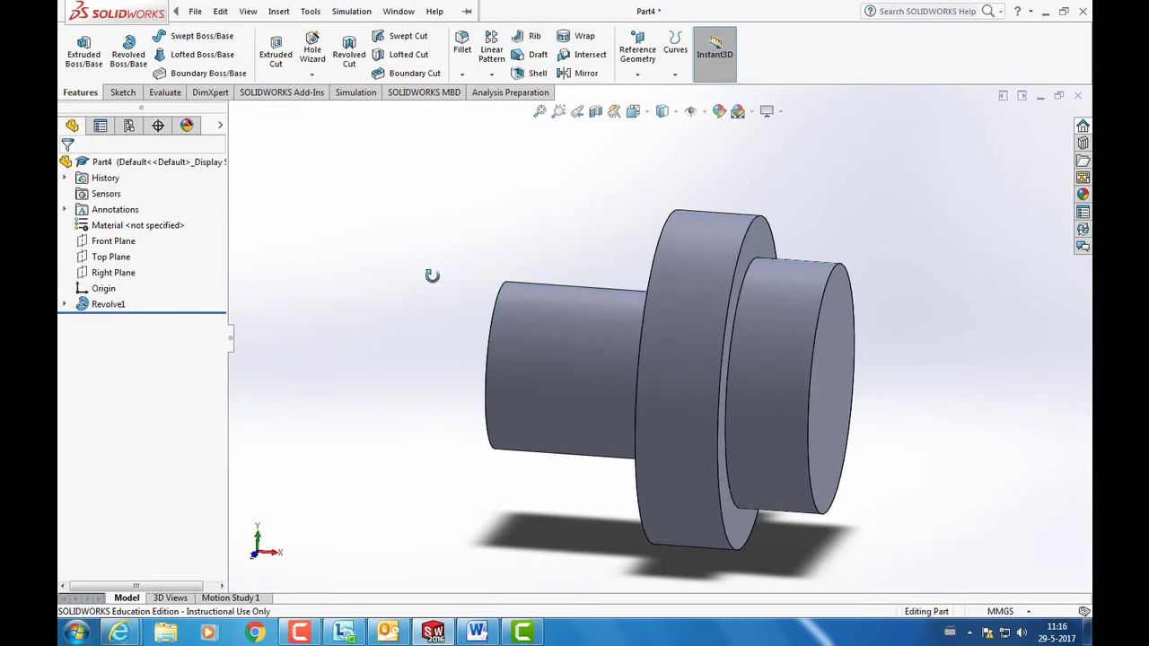
mouse_move(431, 275)
middle_mouse_down()
mouse_move(310, 272)
mouse_move(513, 262)
mouse_move(419, 262)
mouse_move(340, 241)
middle_mouse_up()
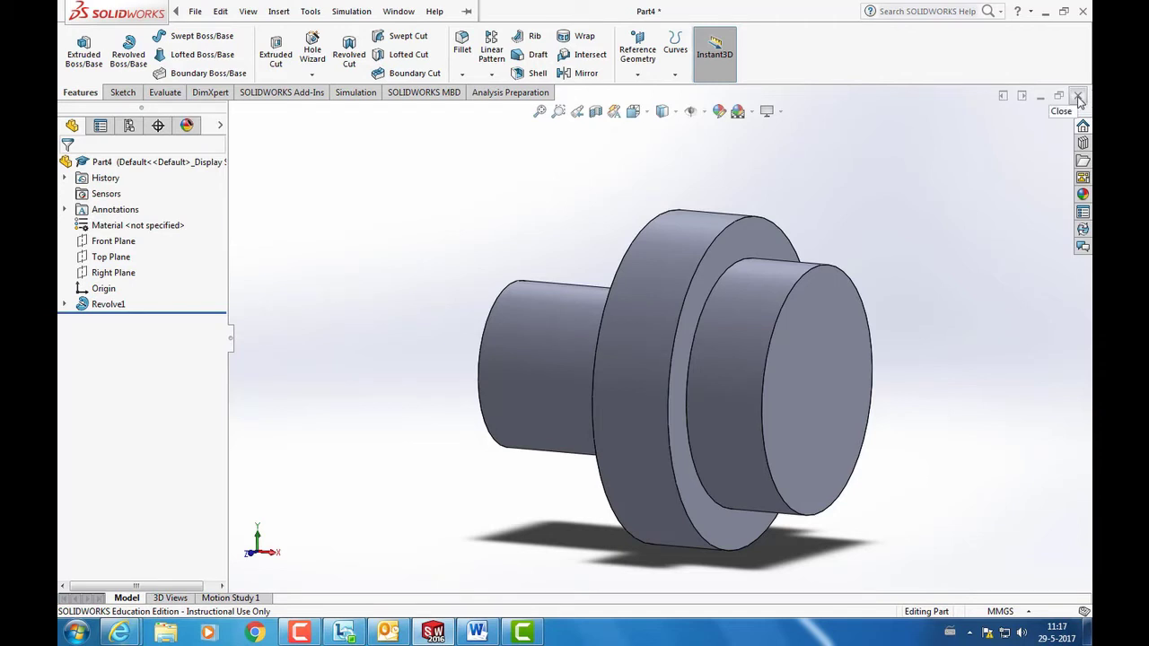
Step: Close Part4 without saving and create a new blank part, Part5
left_click(1078, 96)
left_click(503, 325)
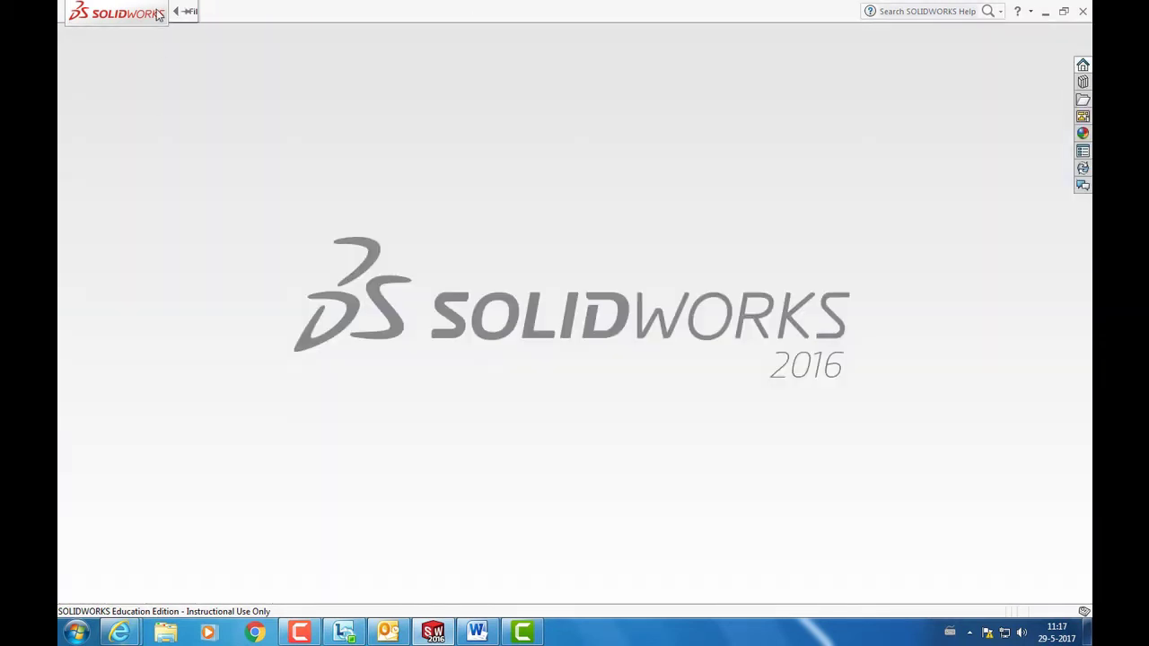
left_click(185, 12)
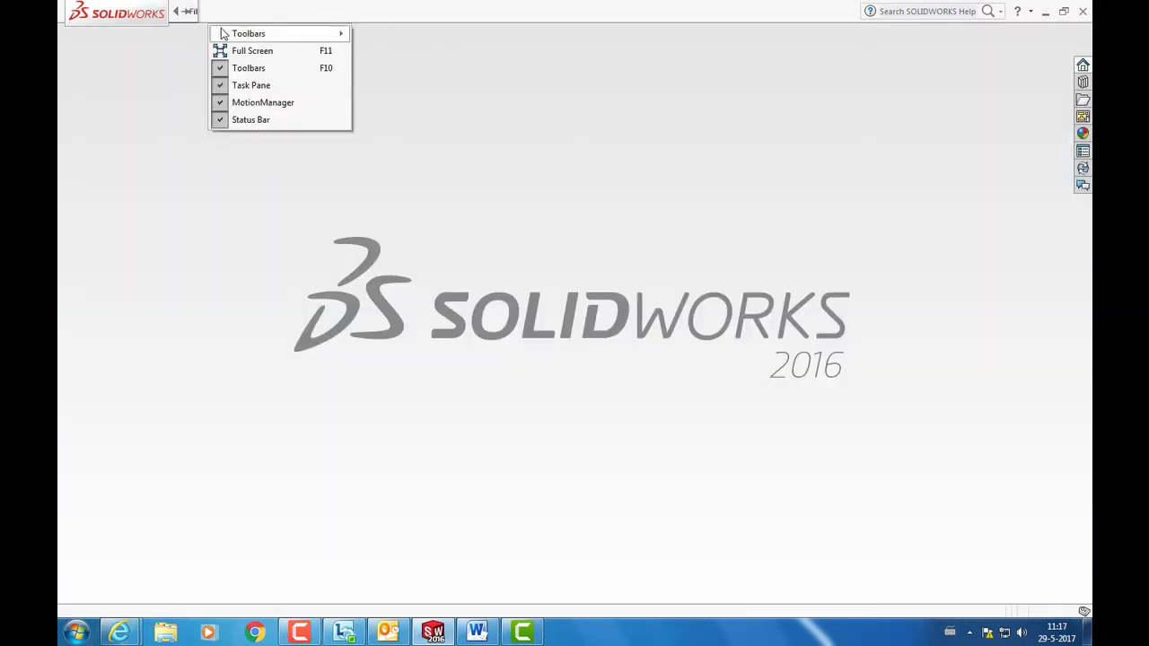
left_click(214, 36)
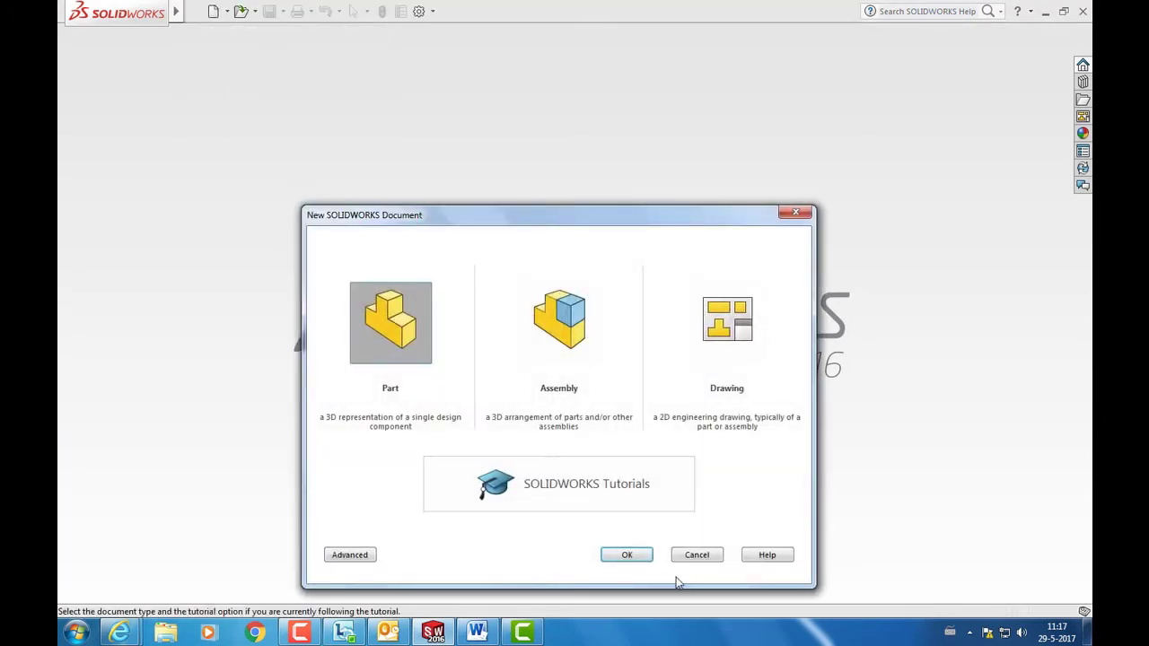
left_click(627, 555)
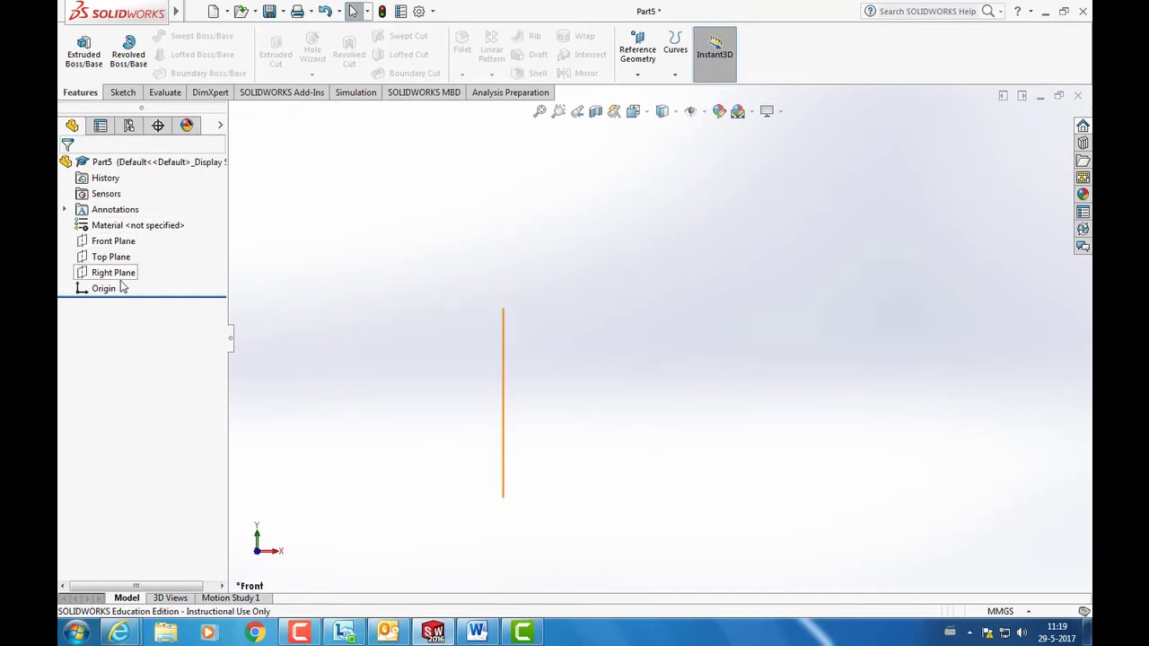
Step: On the Front Plane, draw line, 90° arc, vertical line, 90° arc, line from the origin; begin dimensioning
right_click(108, 241)
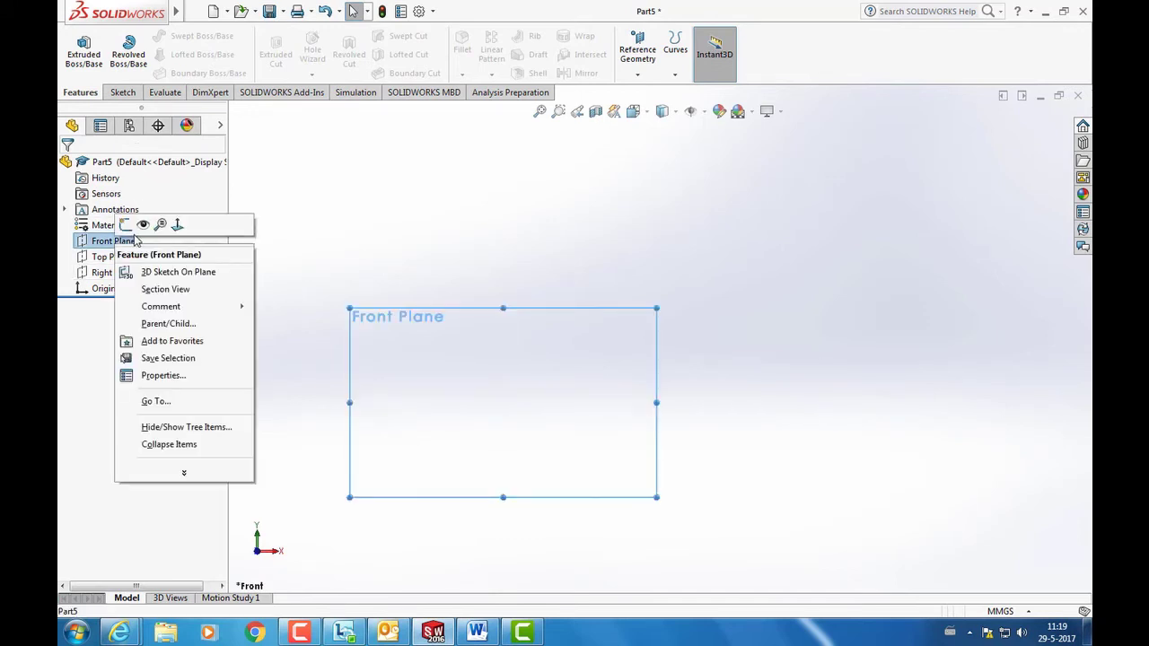
left_click(156, 225)
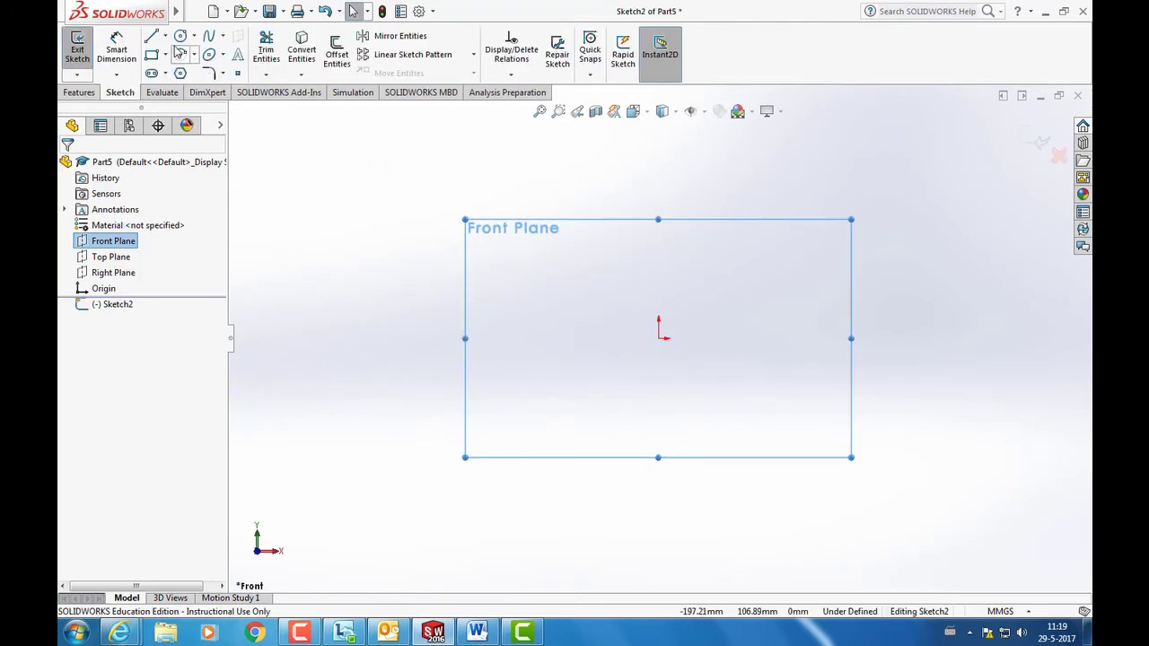
left_click(150, 36)
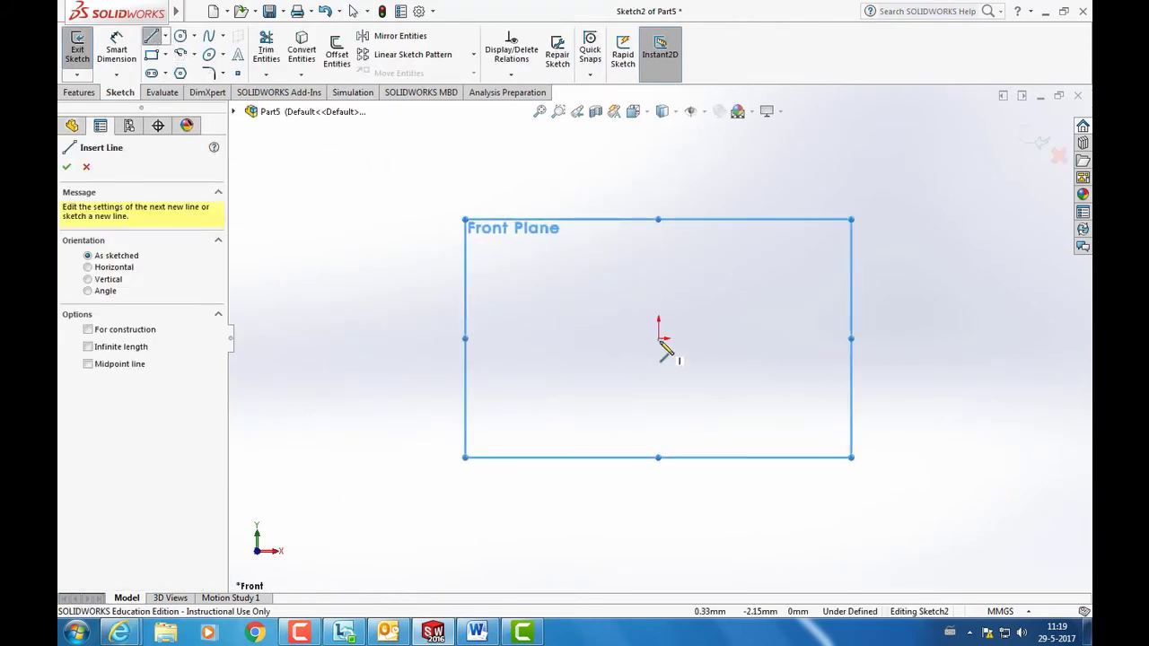
left_click(662, 338)
left_click(746, 338)
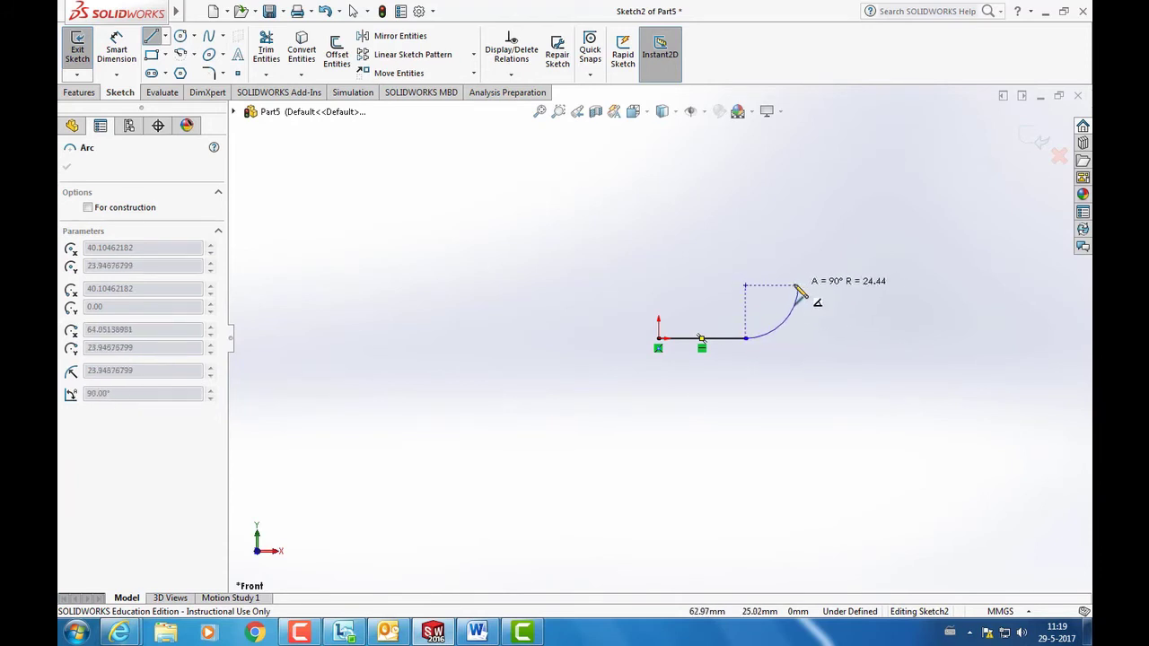
left_click(796, 289)
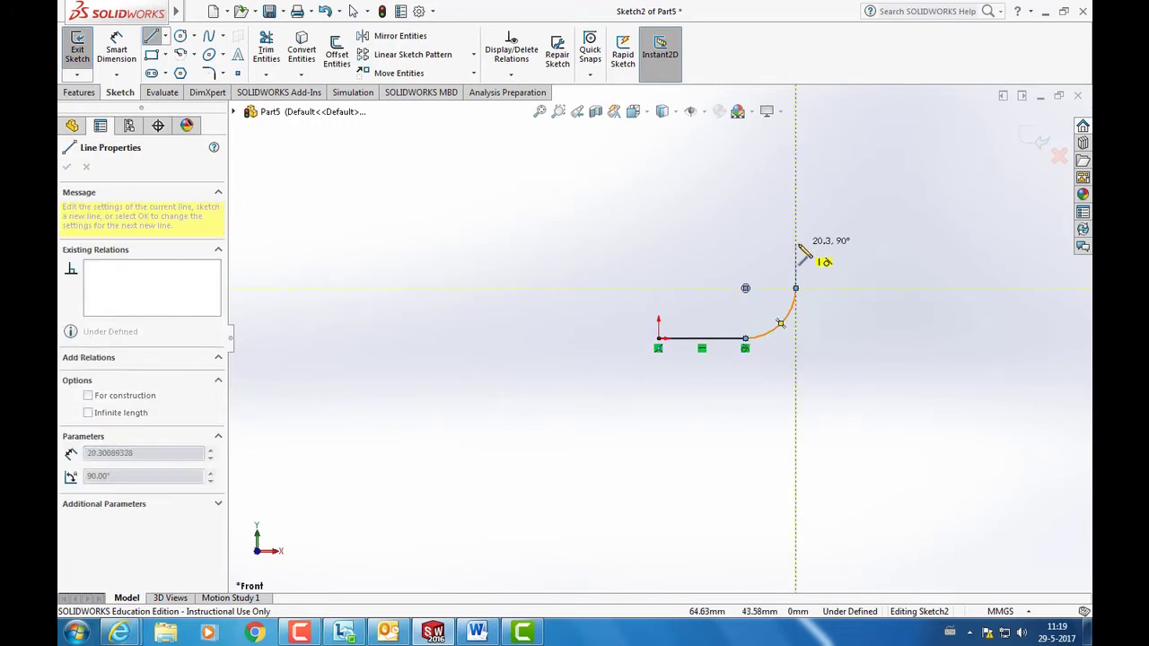
left_click(795, 244)
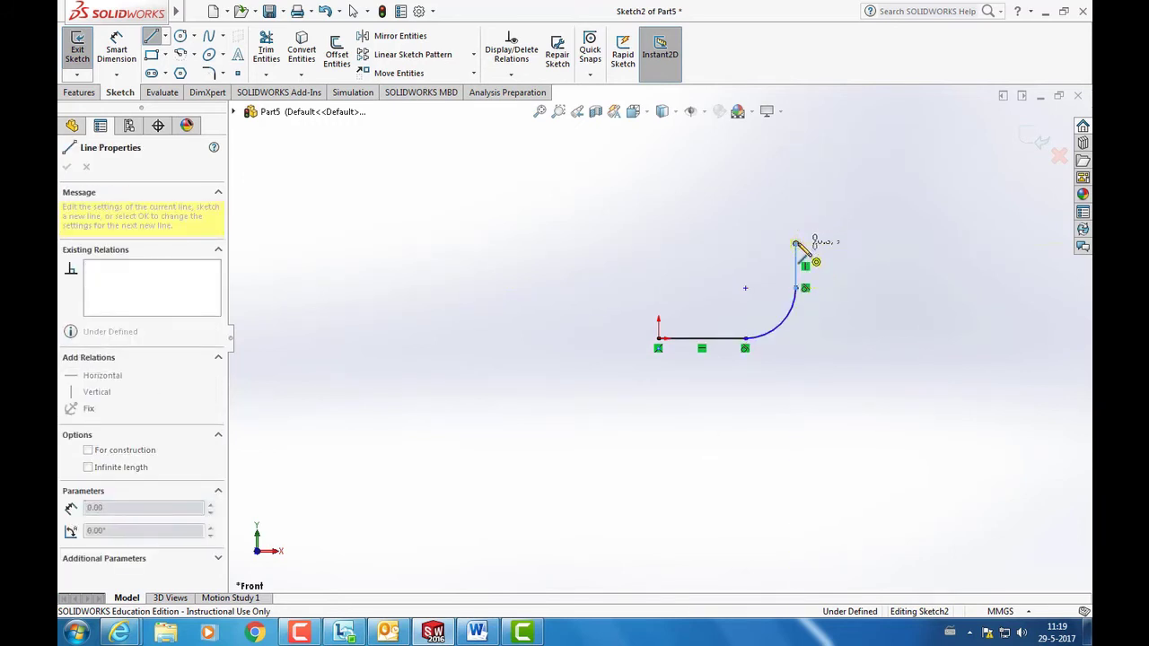
left_click(851, 190)
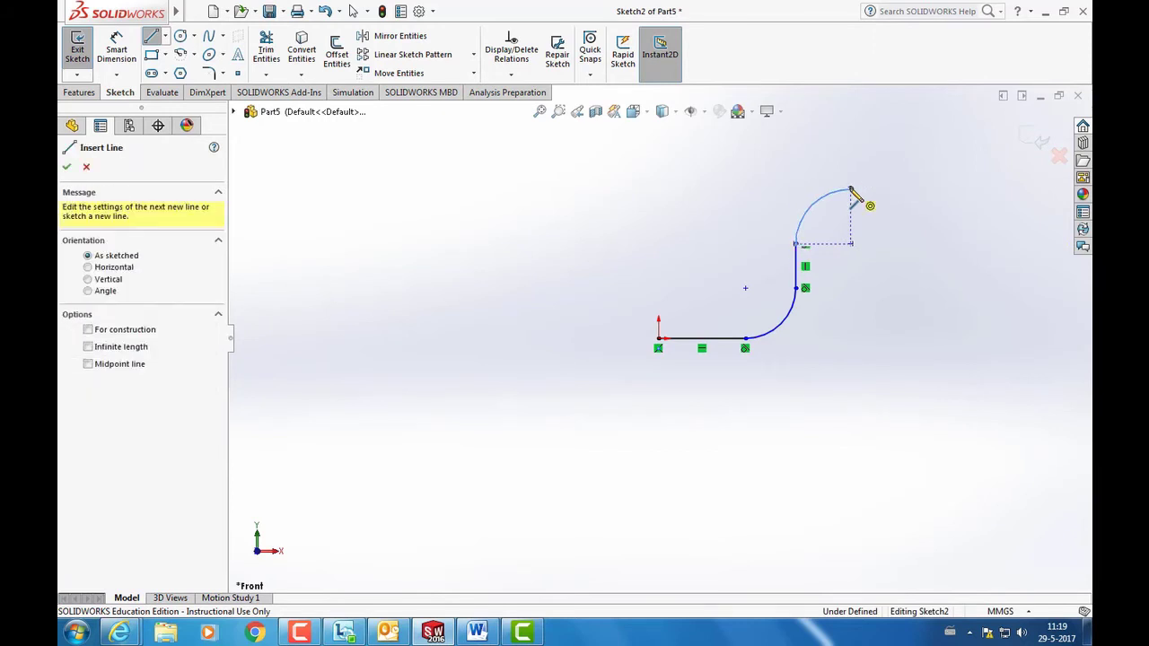
left_click(968, 189)
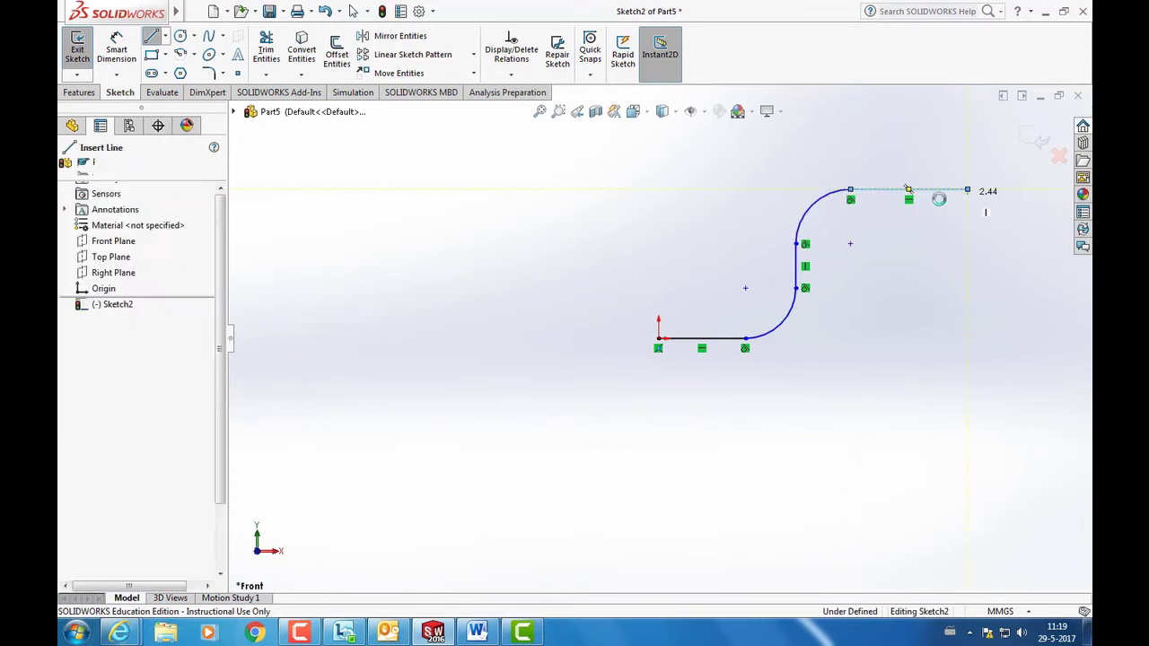
key("Escape")
left_click(117, 50)
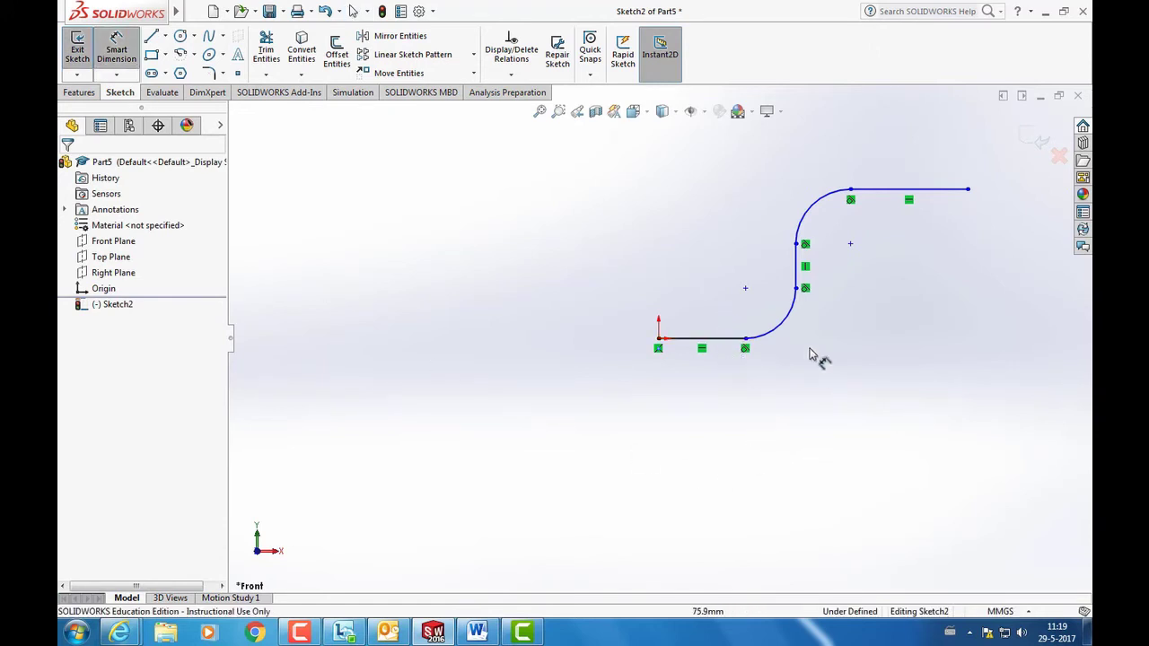
left_click(802, 259)
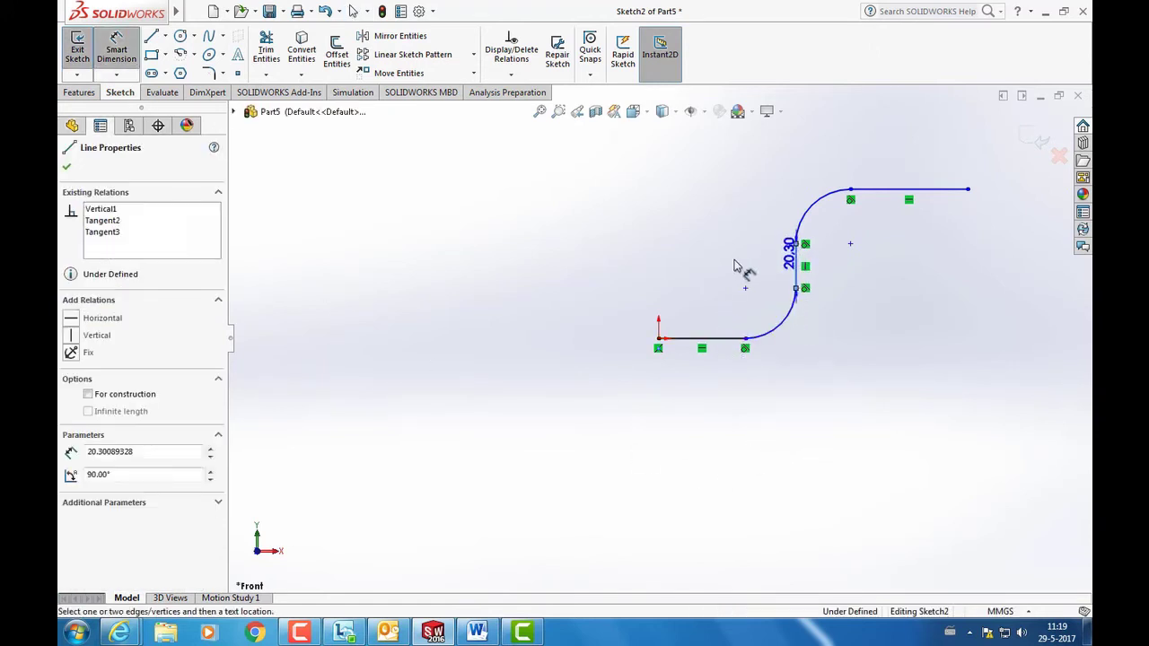
Step: Dimension the vertical line to 20 mm and the bottom and top lines to 50 mm
left_click(688, 267)
type("20")
key("Return")
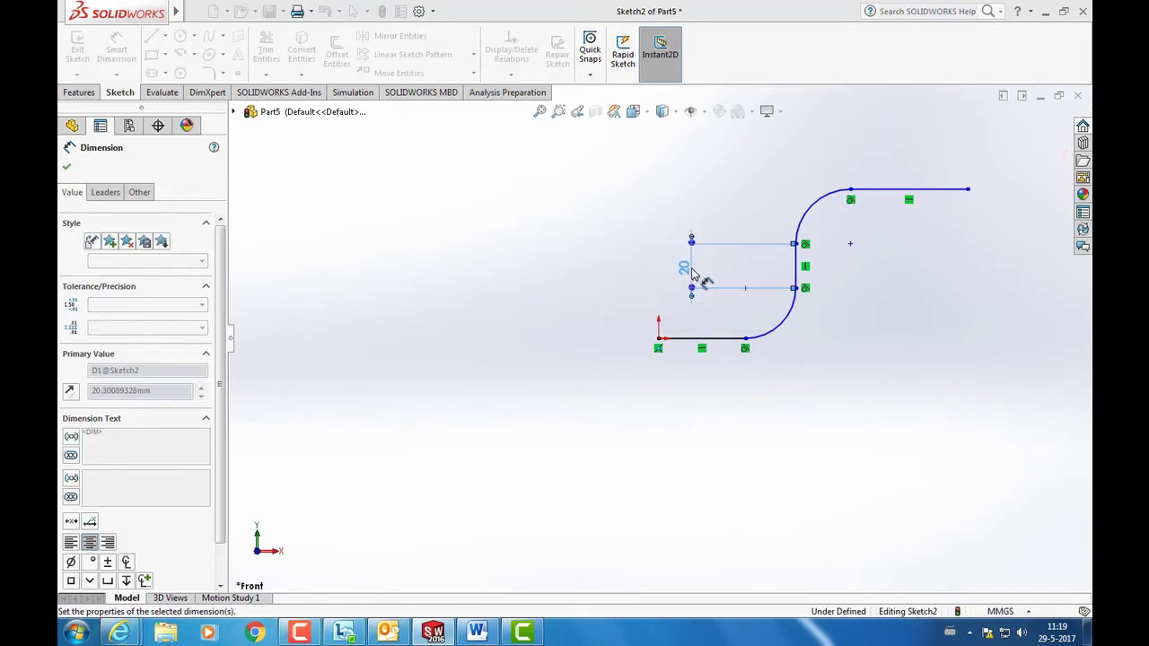
left_click(698, 341)
left_click(693, 437)
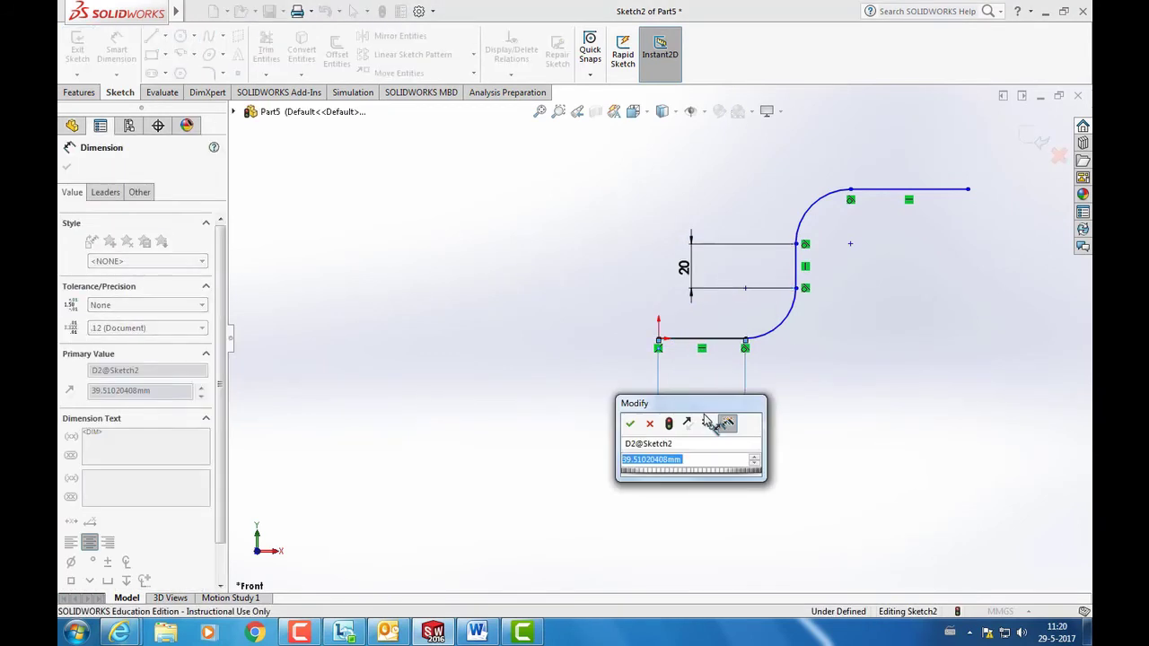
type("50")
key("Return")
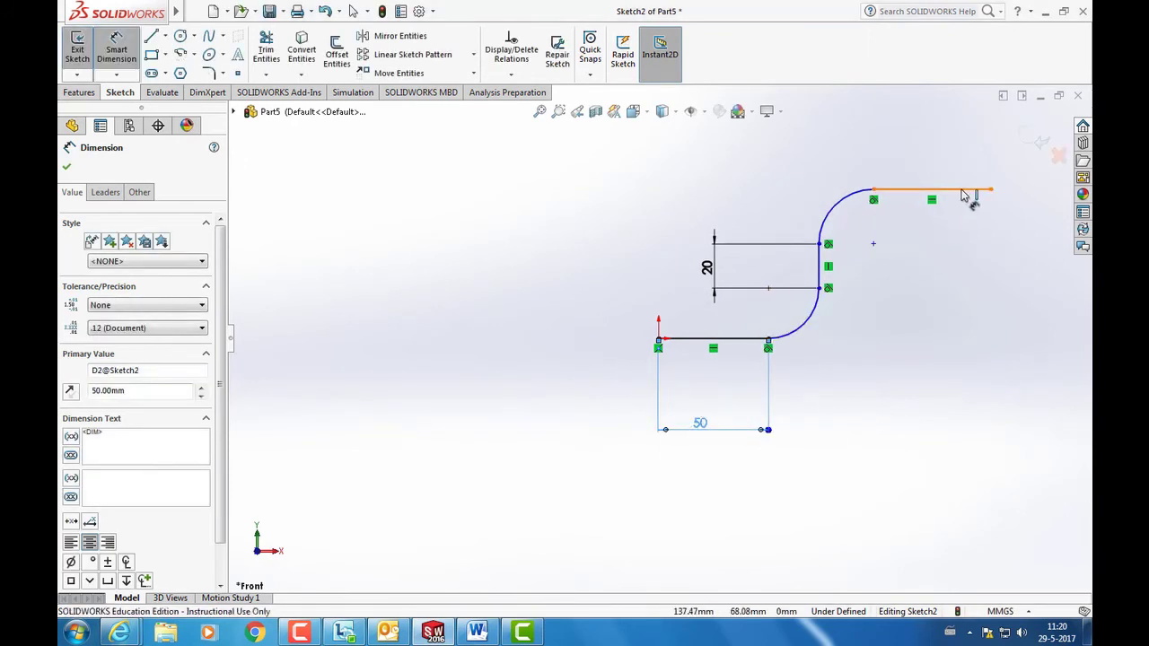
left_click(962, 190)
left_click(939, 143)
type("50")
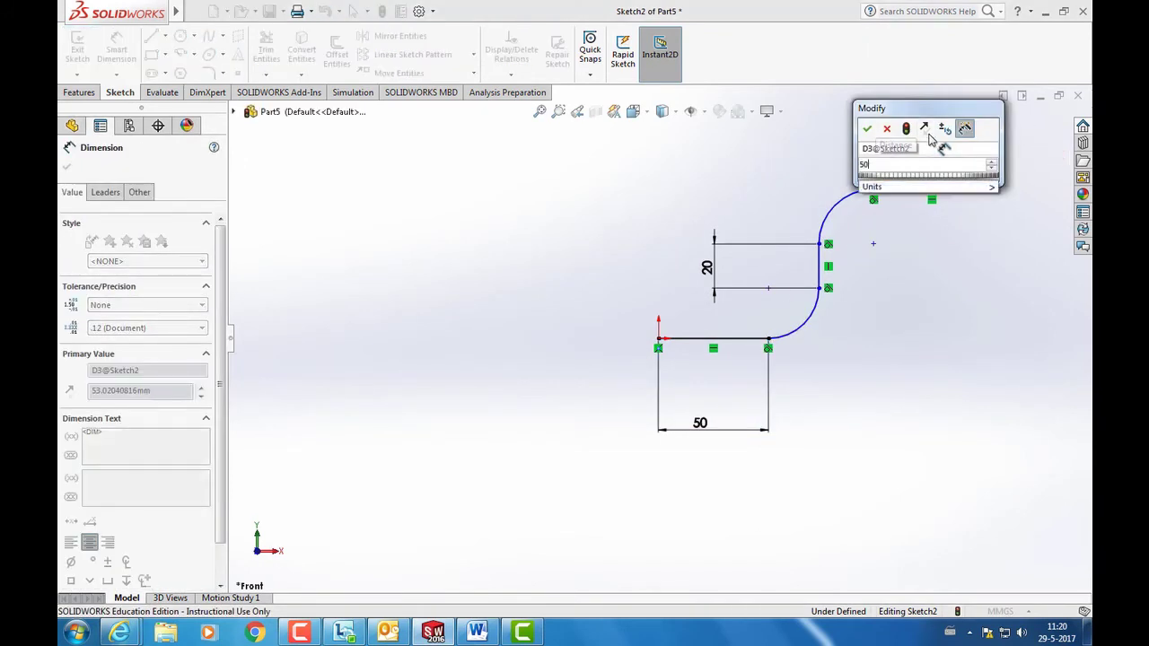
key("Return")
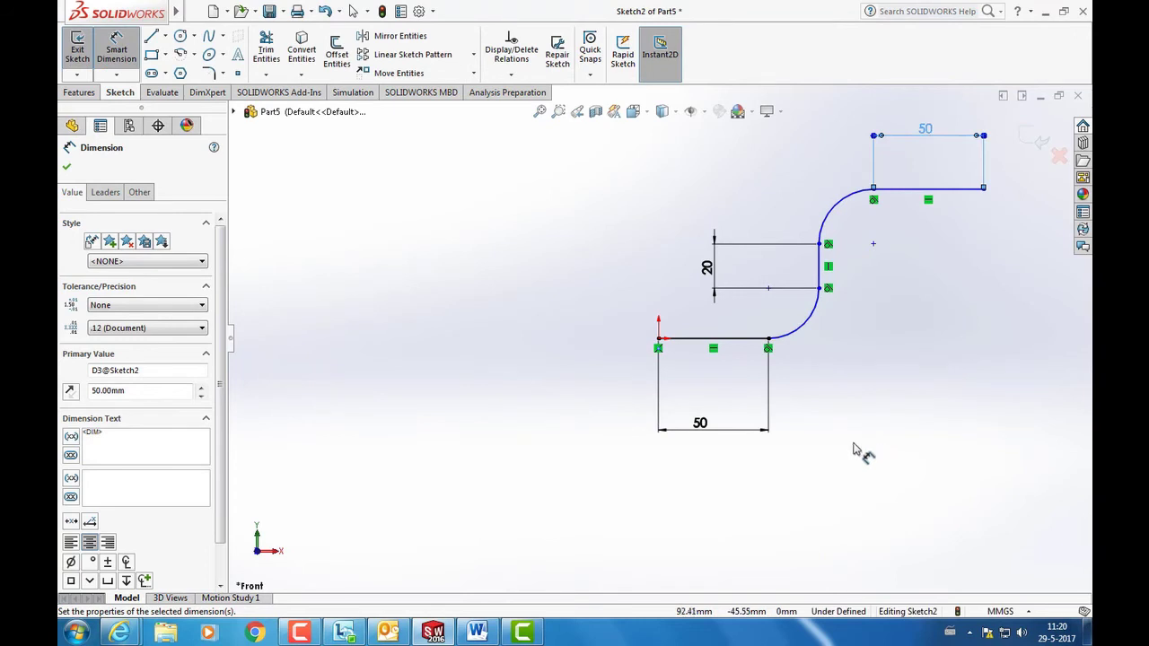
Step: Add a 75 mm height dimension between the top and bottom lines
left_click(952, 189)
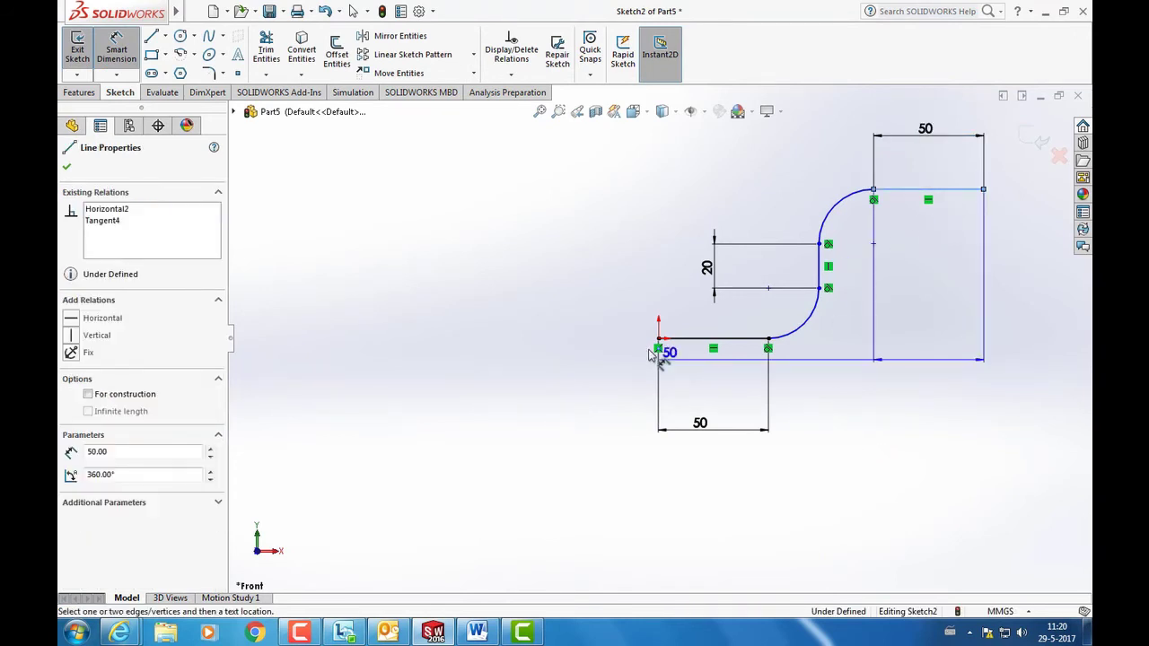
left_click(715, 339)
left_click(518, 272)
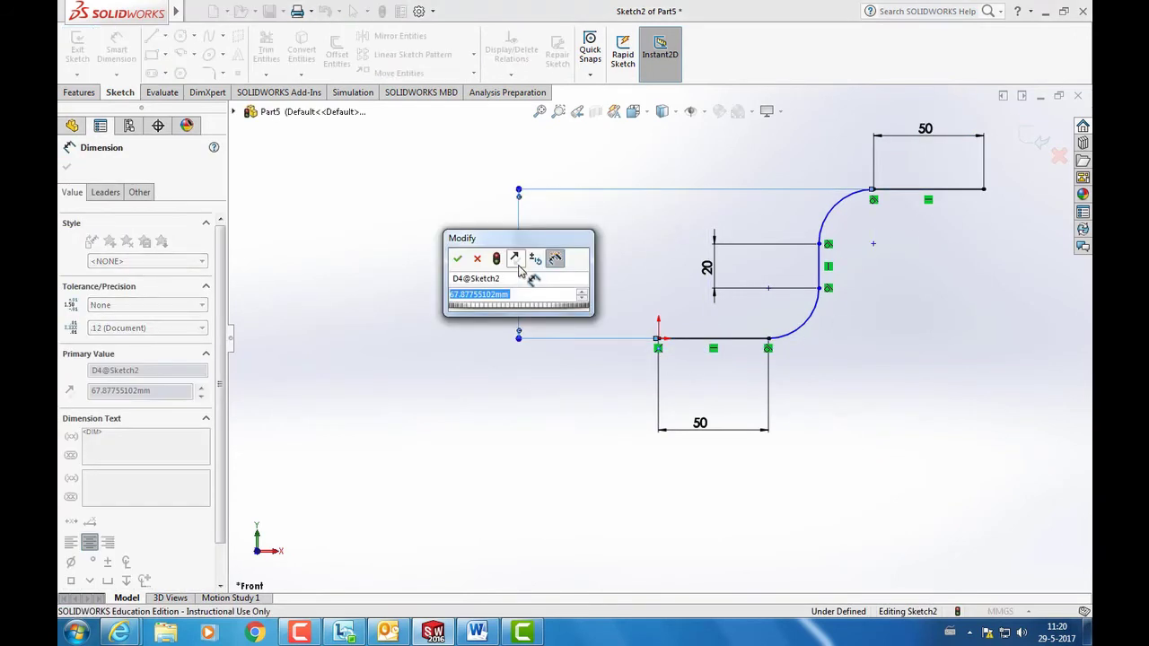
type("75")
key("Return")
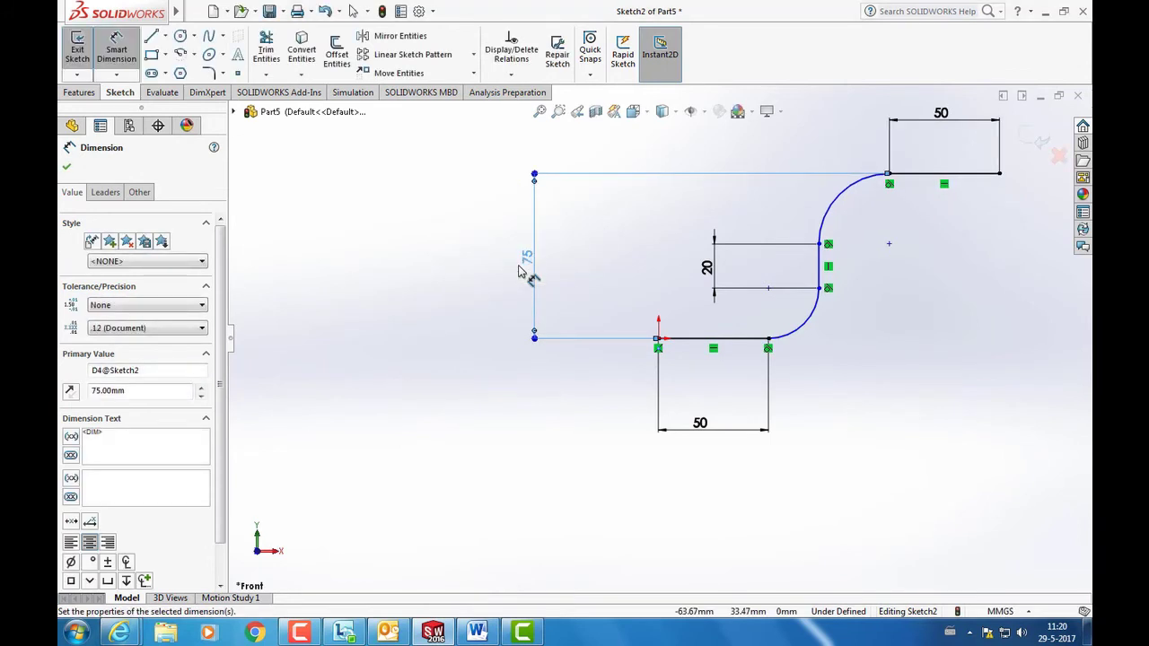
left_click(1042, 456)
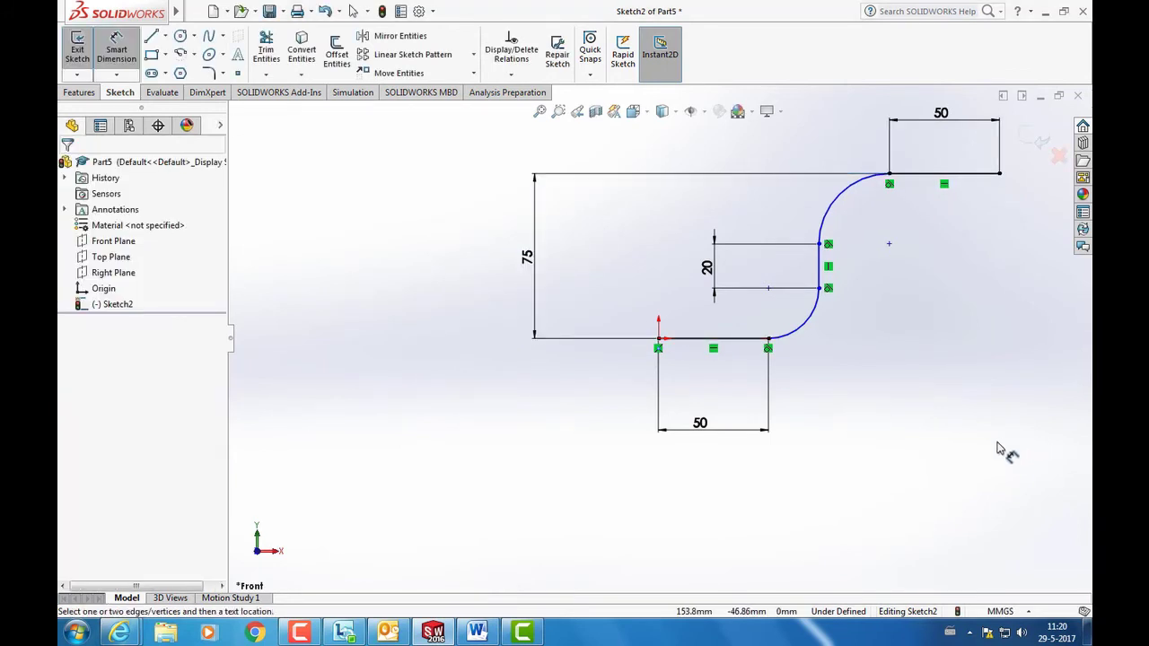
Step: Give the upper and lower arcs an Equal relation, then zoom to fit the path
key("Escape")
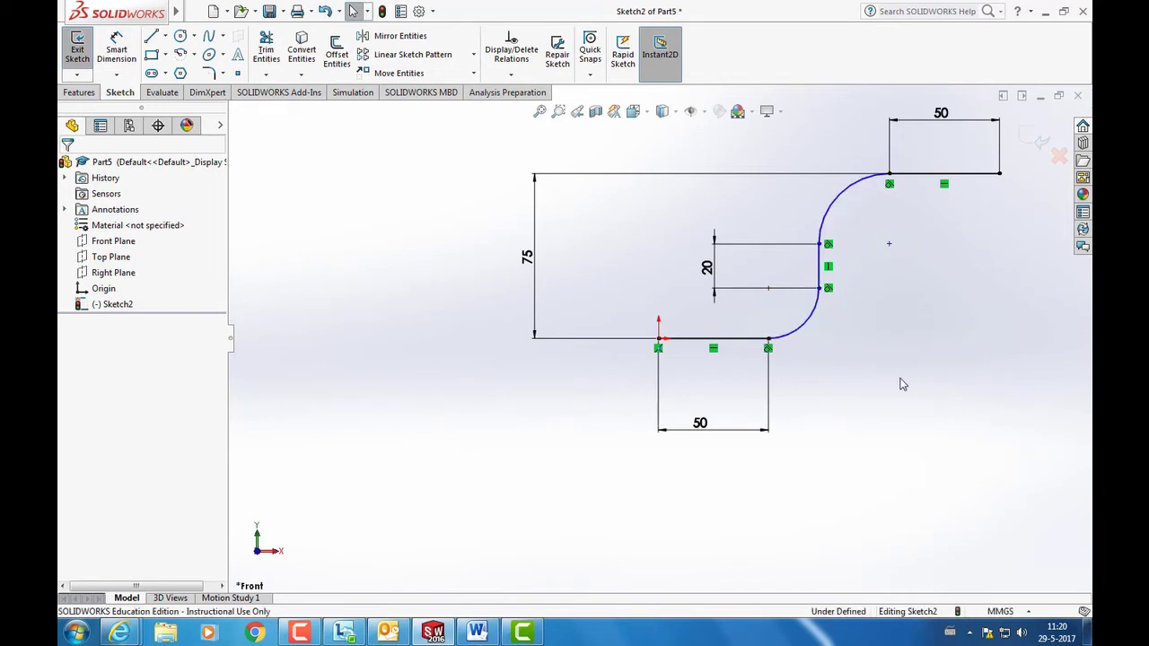
left_click(831, 213)
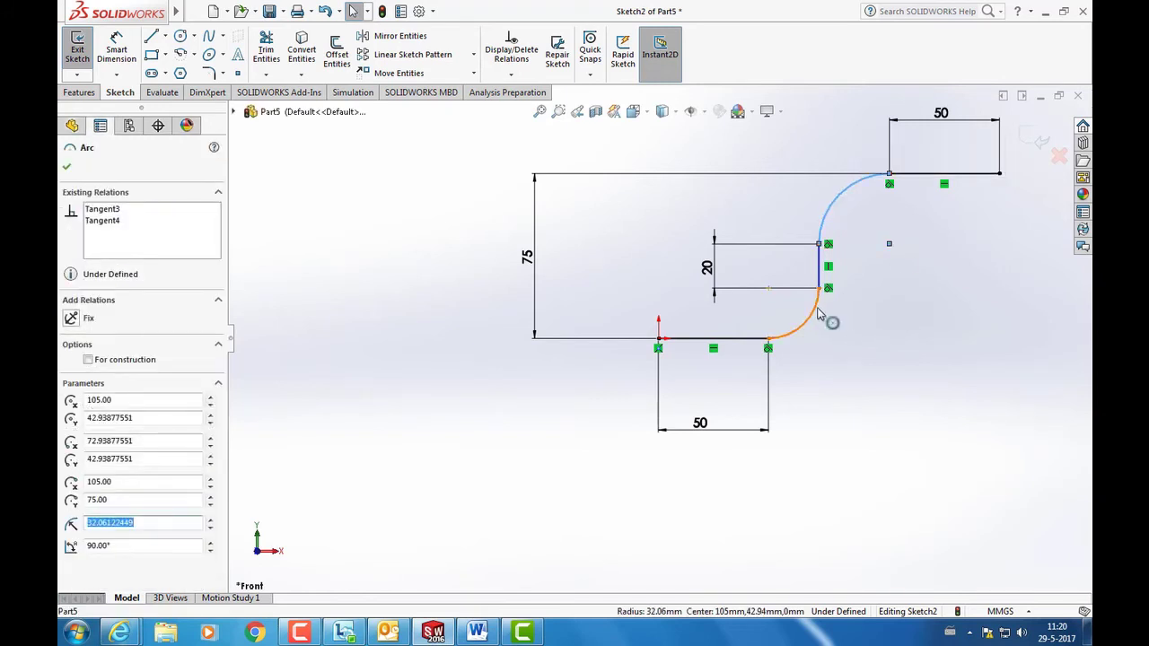
left_click(821, 309, "ctrl")
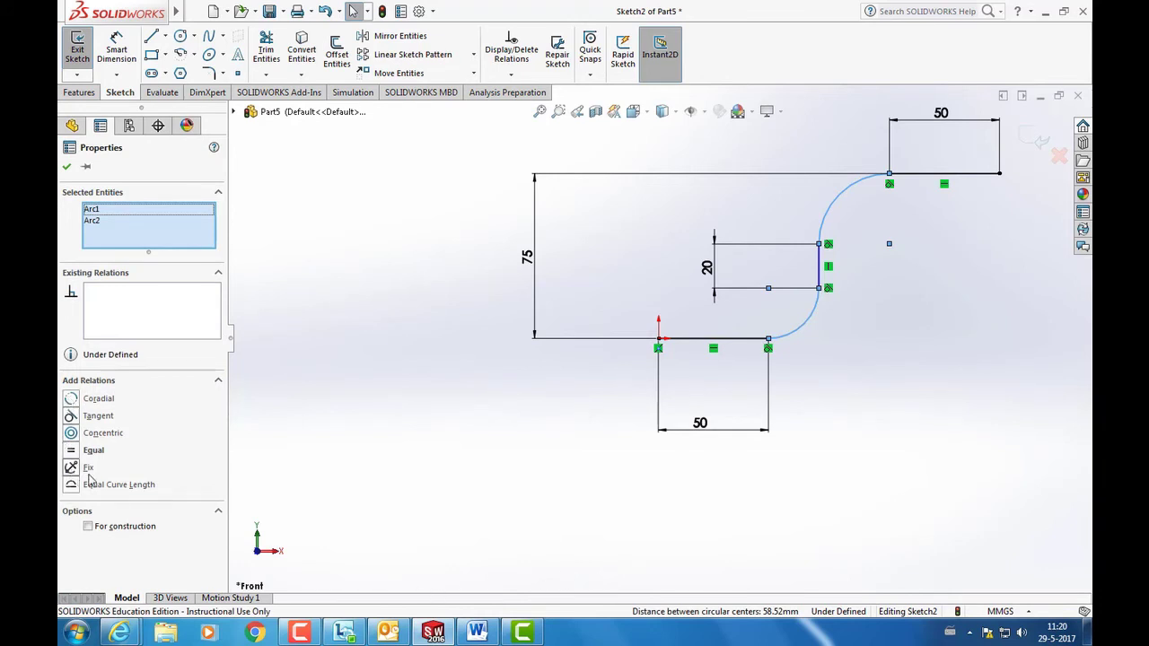
left_click(76, 454)
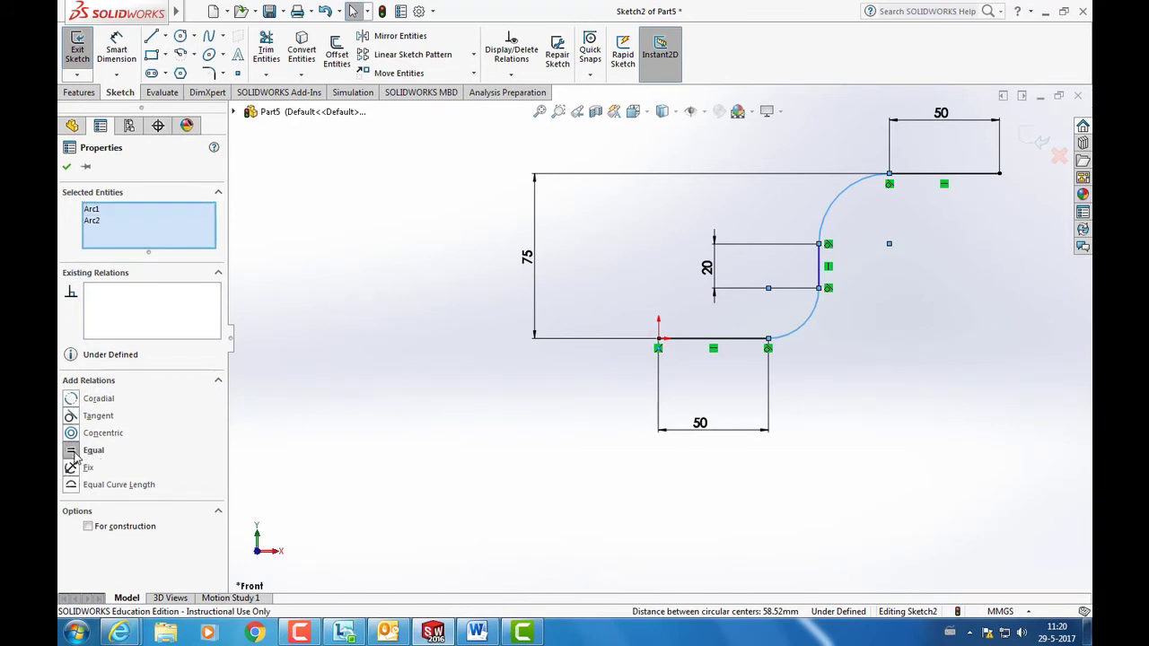
left_click(517, 469)
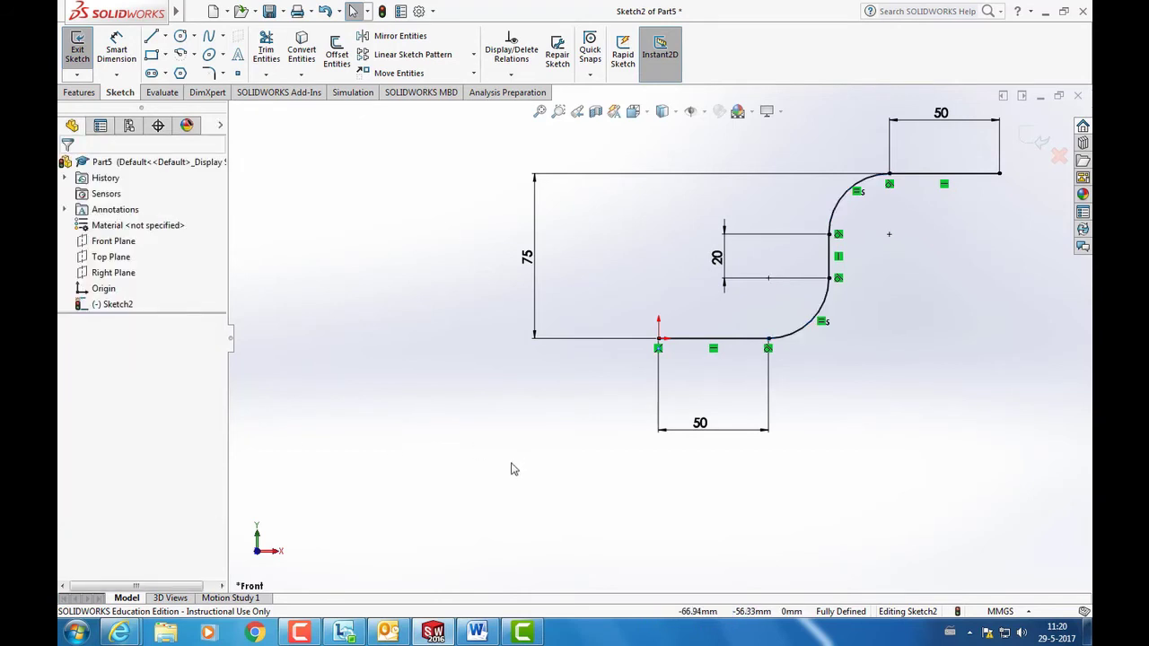
key("f")
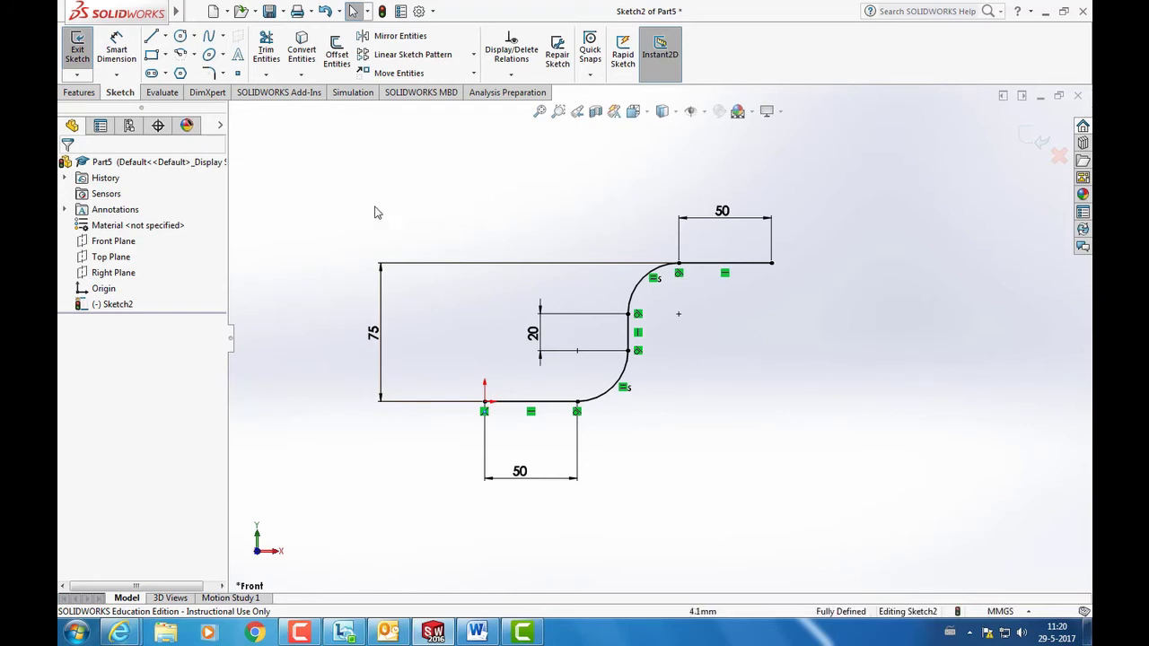
Step: Exit the path sketch and start a new sketch on the Right Plane
left_click(79, 52)
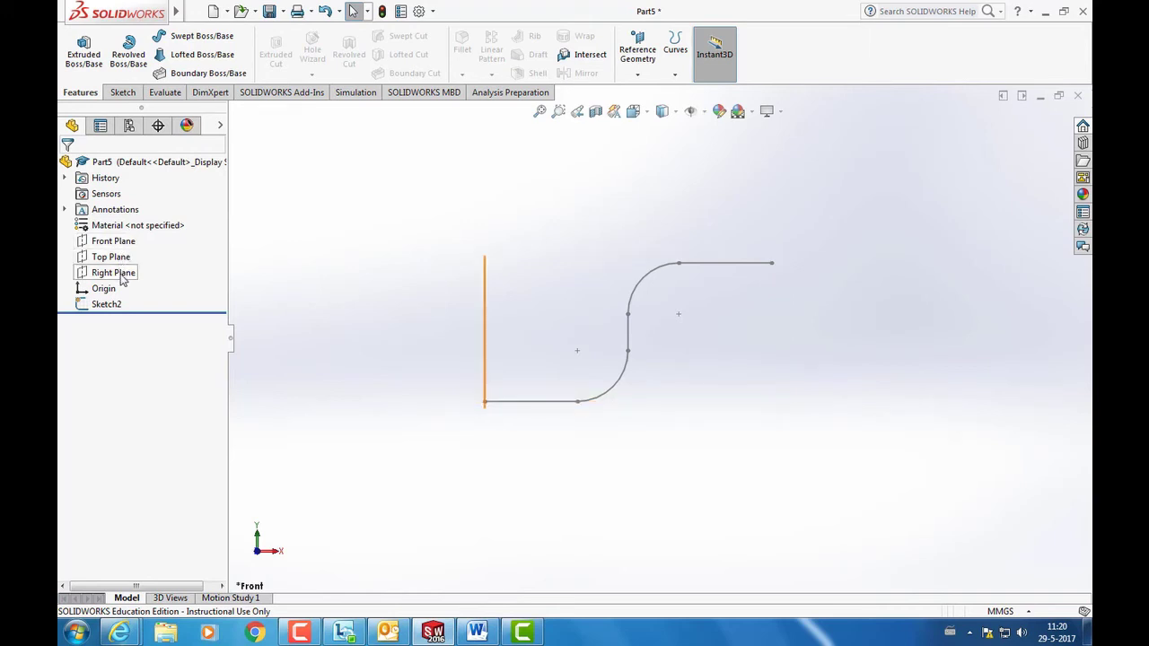
left_click(129, 274)
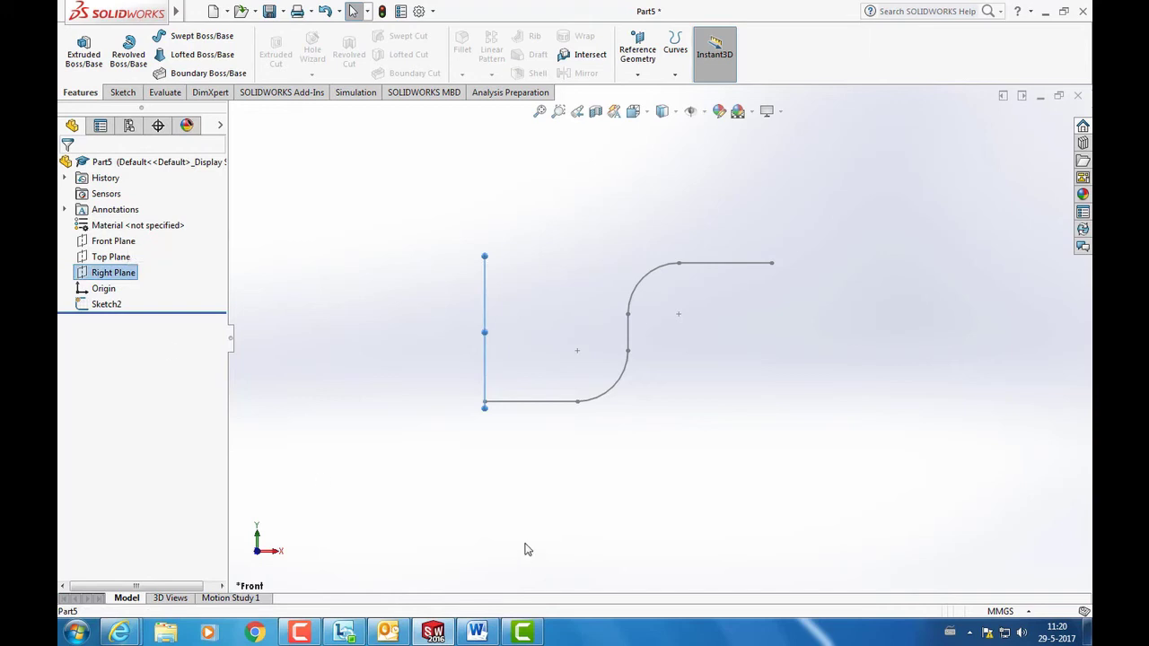
mouse_move(526, 547)
middle_mouse_down()
mouse_move(574, 555)
mouse_move(568, 538)
middle_mouse_up()
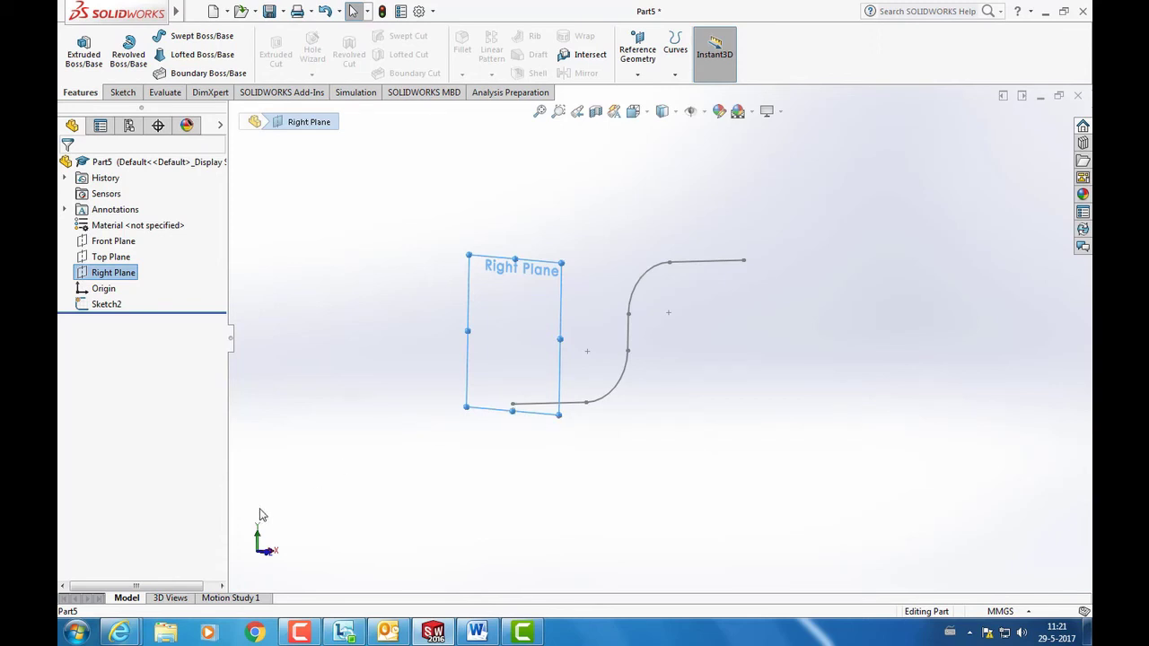
right_click(110, 279)
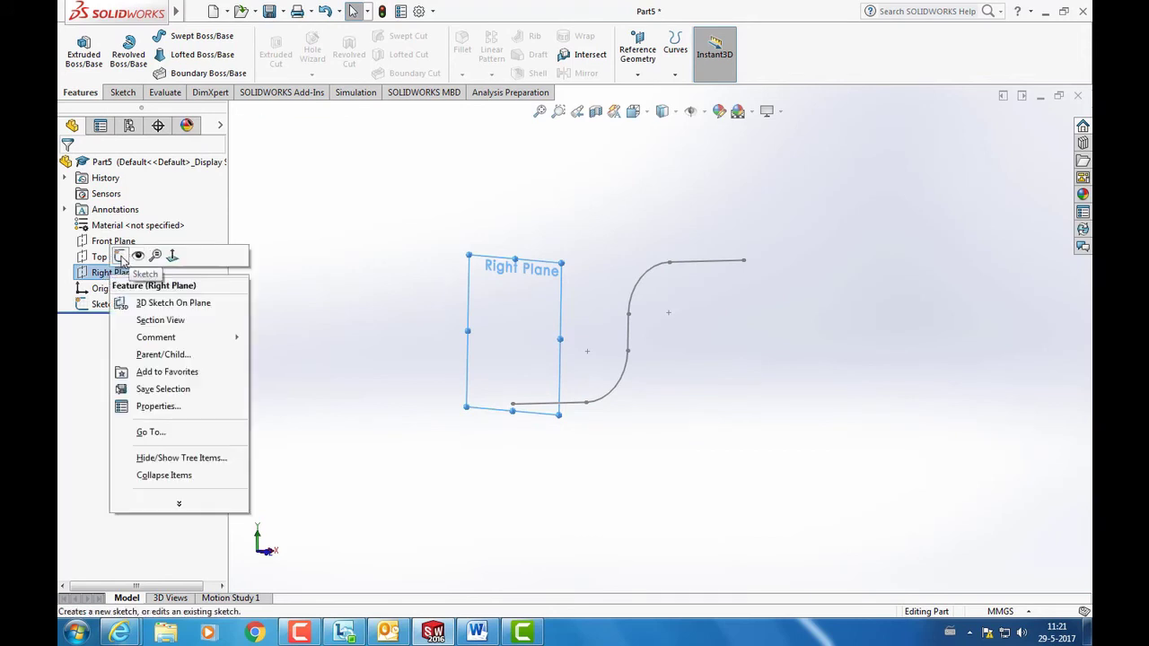
left_click(144, 283)
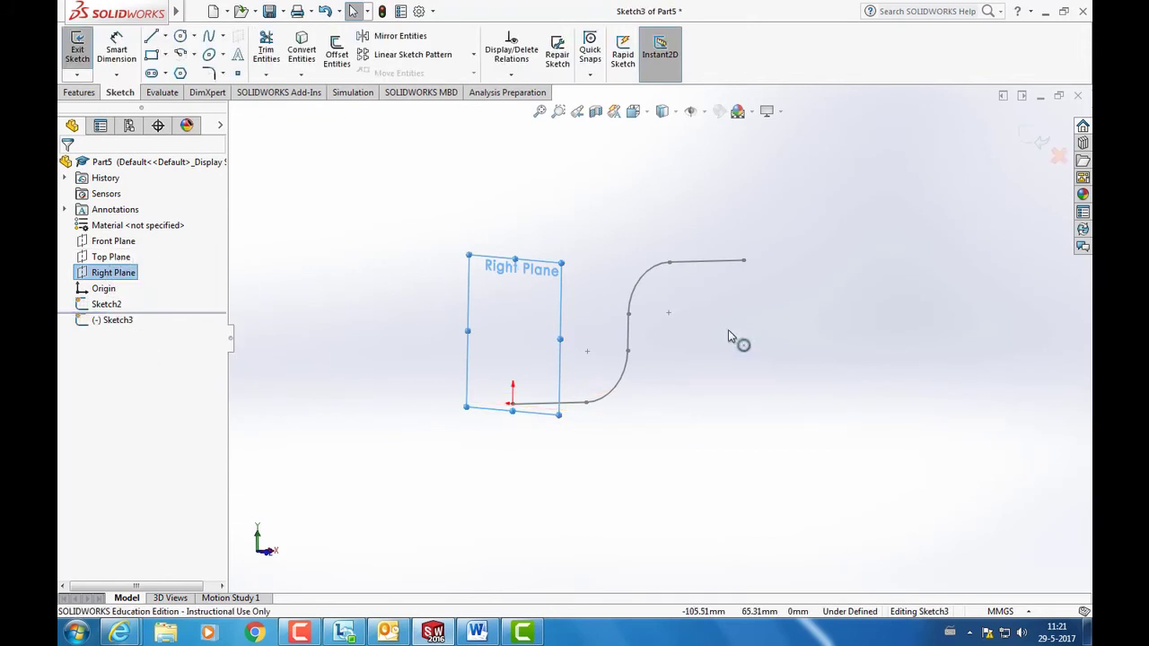
Step: Orient the view Normal To the Right Plane sketch
left_click(633, 112)
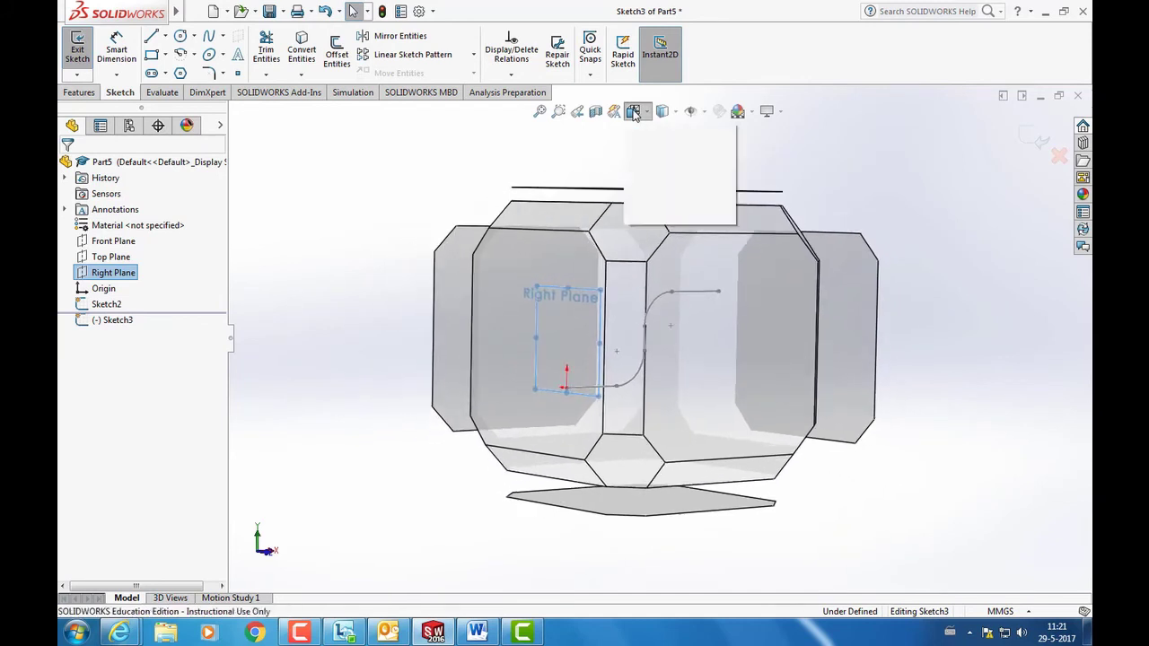
left_click(718, 190)
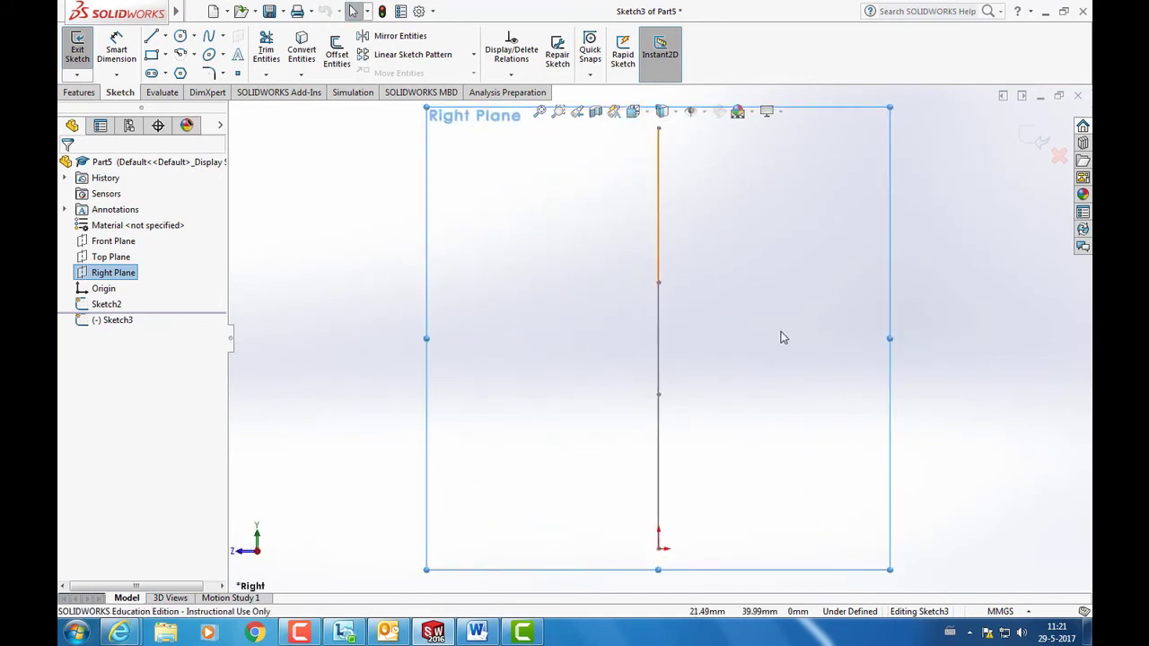
left_click(546, 409)
Step: Draw a circle centred on the origin
scroll(551, 422, "down", 2)
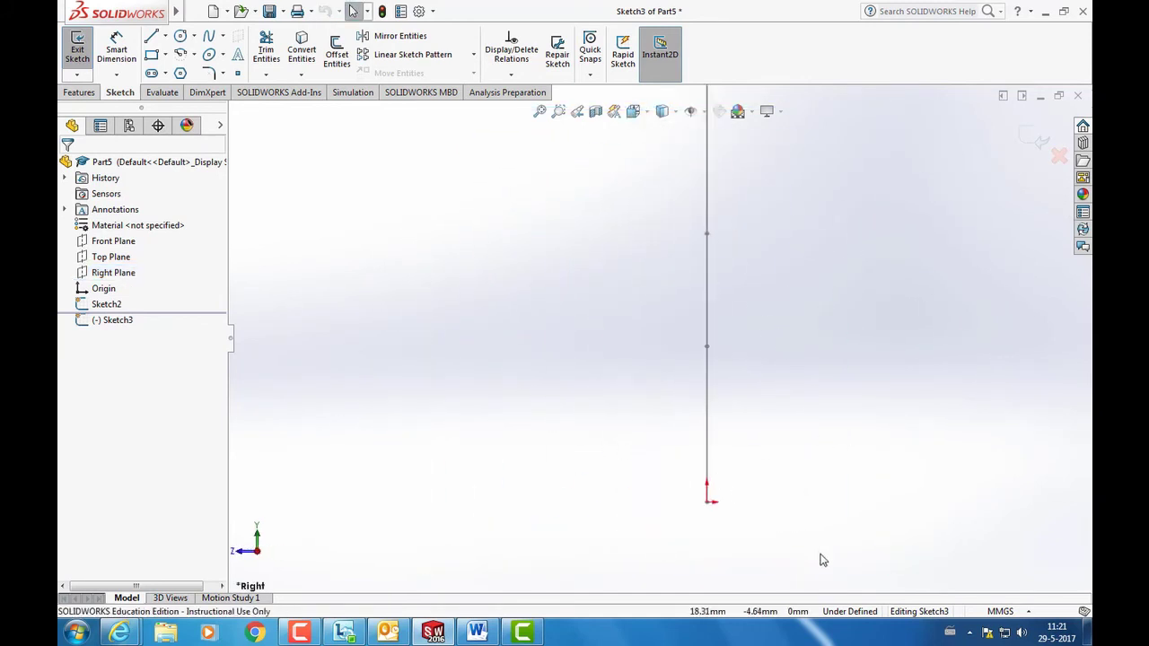
scroll(821, 560, "down", 2)
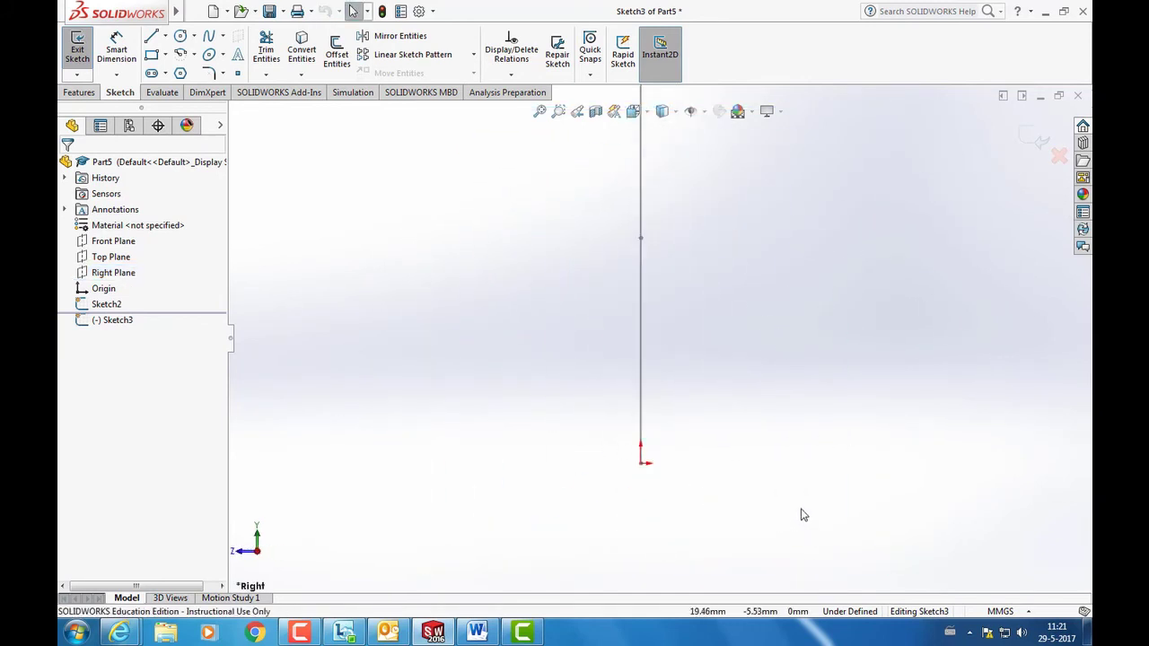
left_click(181, 42)
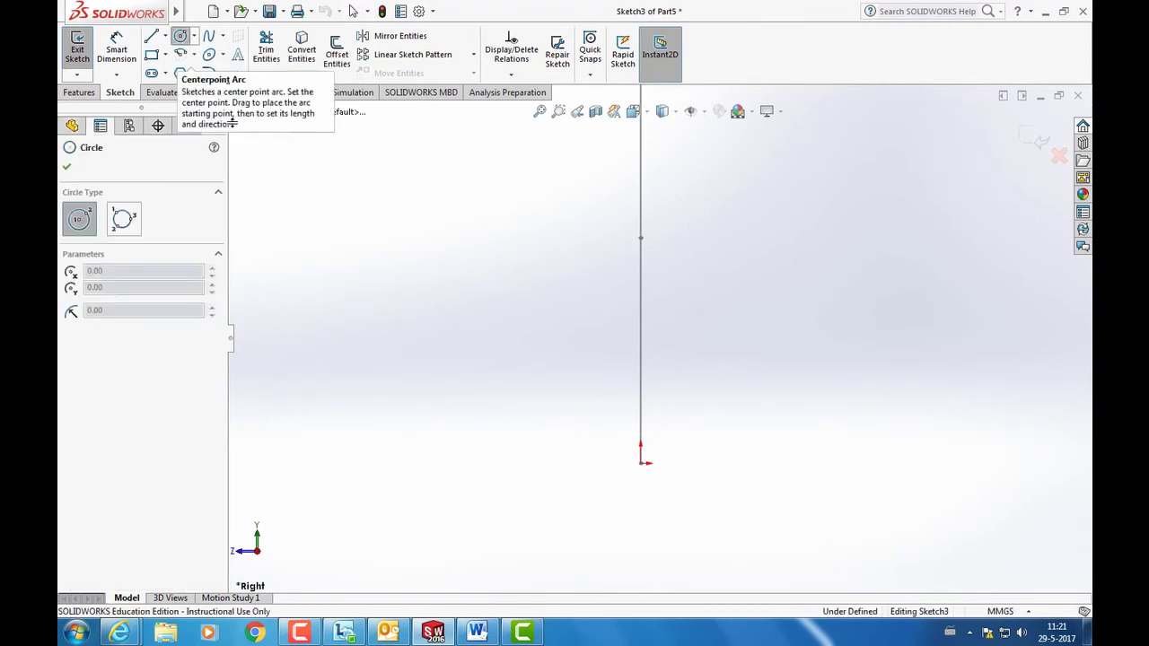
left_click(641, 463)
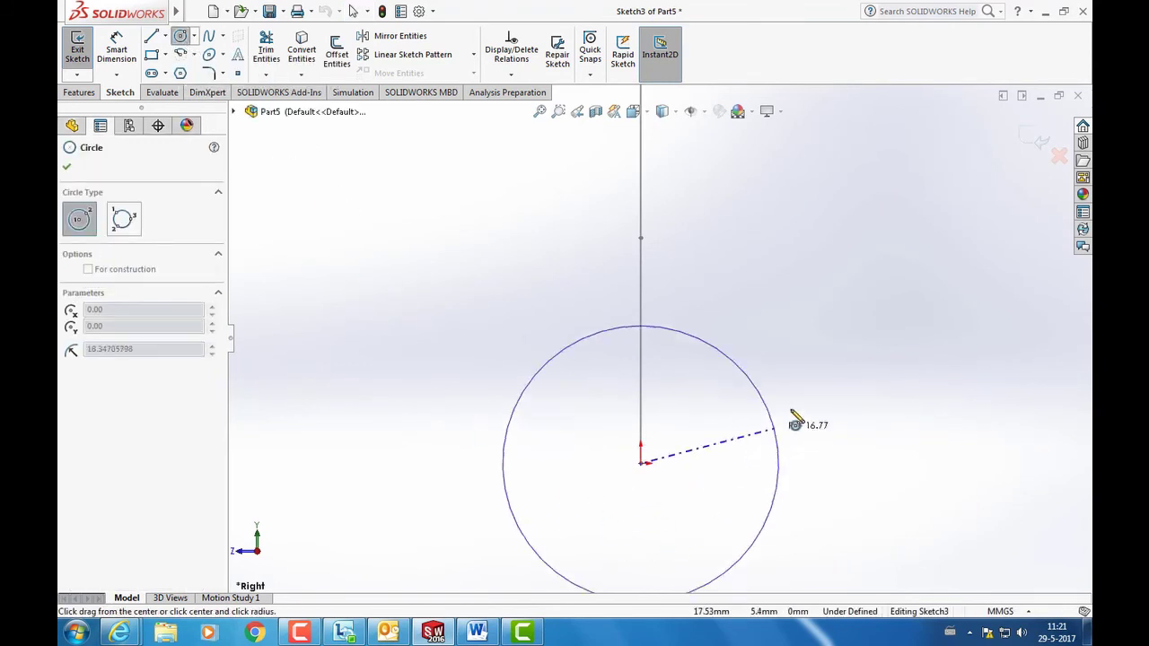
left_click(798, 418)
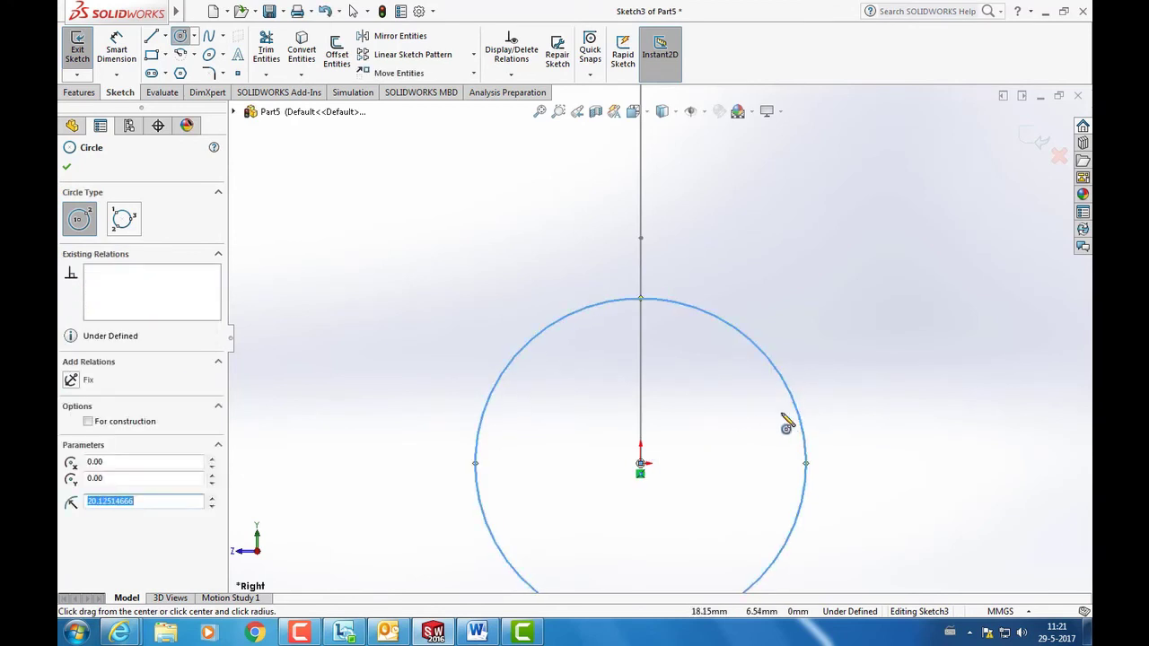
key("Escape")
Step: Dimension the circle's diameter to 20 mm
left_click(117, 49)
left_click(751, 339)
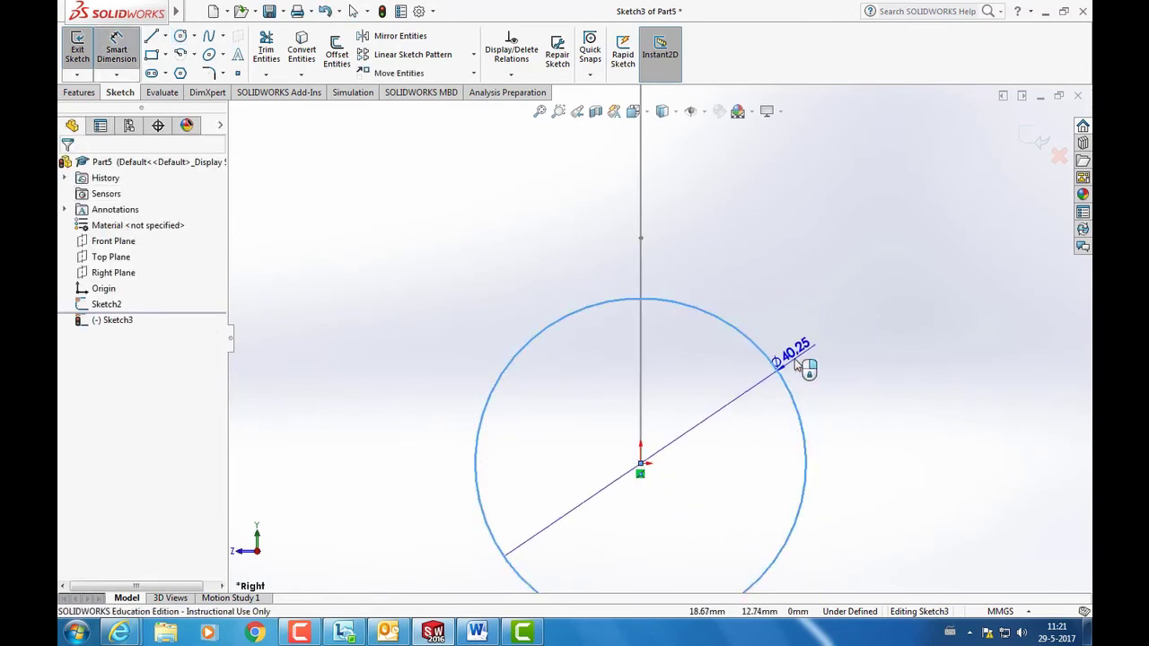
left_click(934, 456)
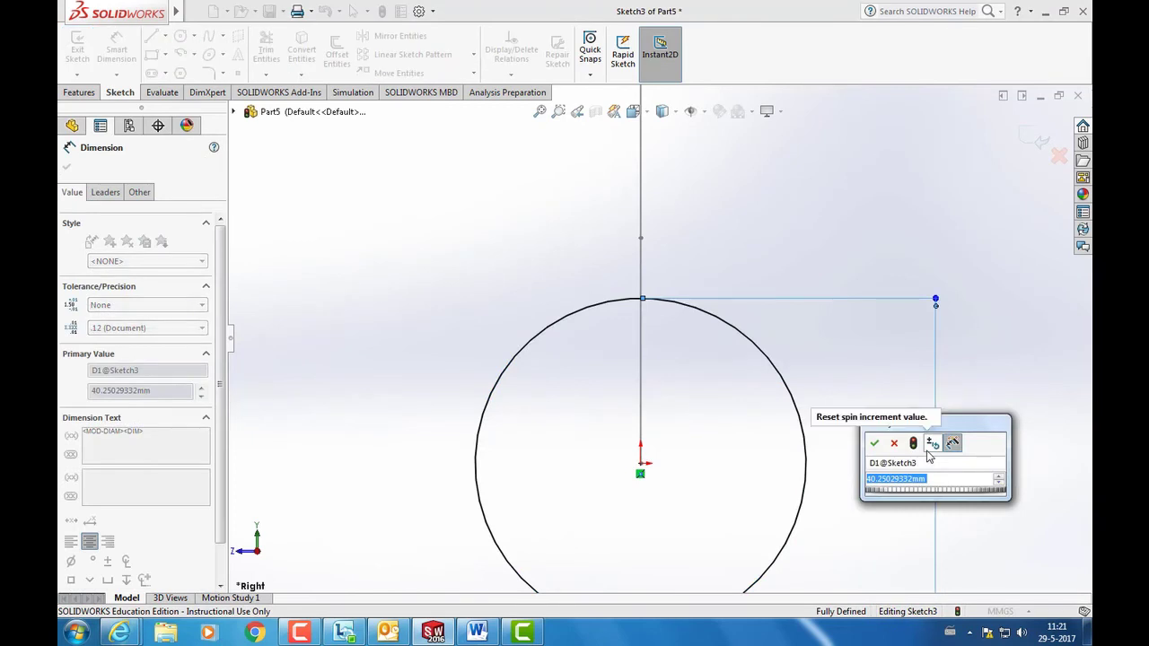
type("20")
key("Return")
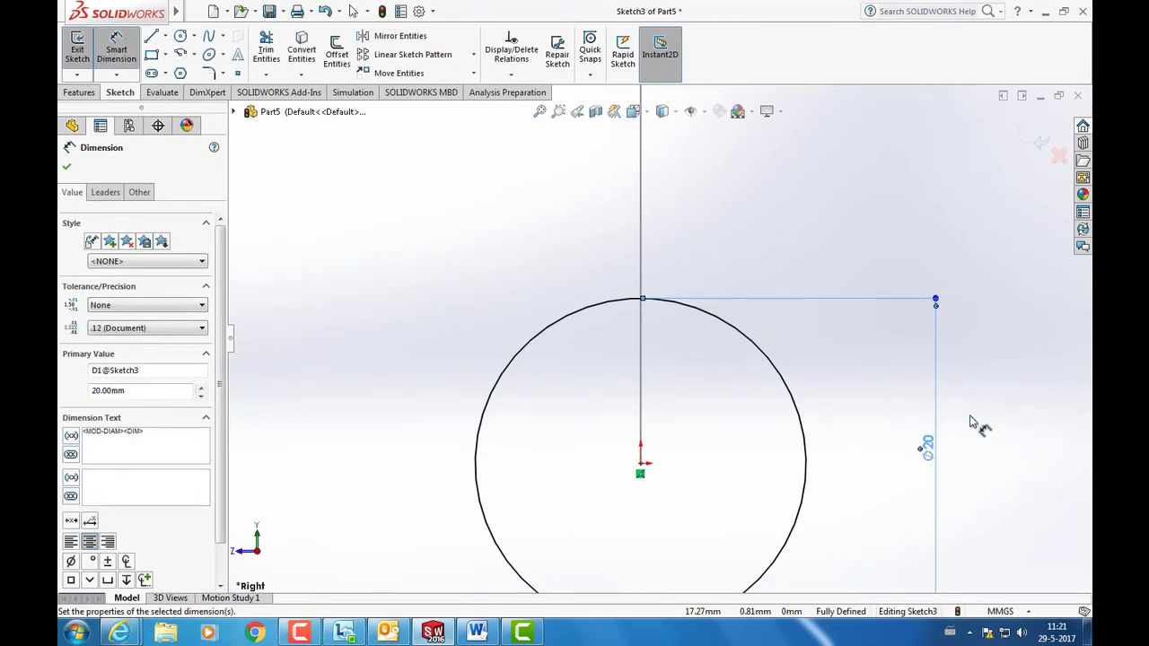
scroll(784, 423, "up", 3)
scroll(725, 326, "up", 3)
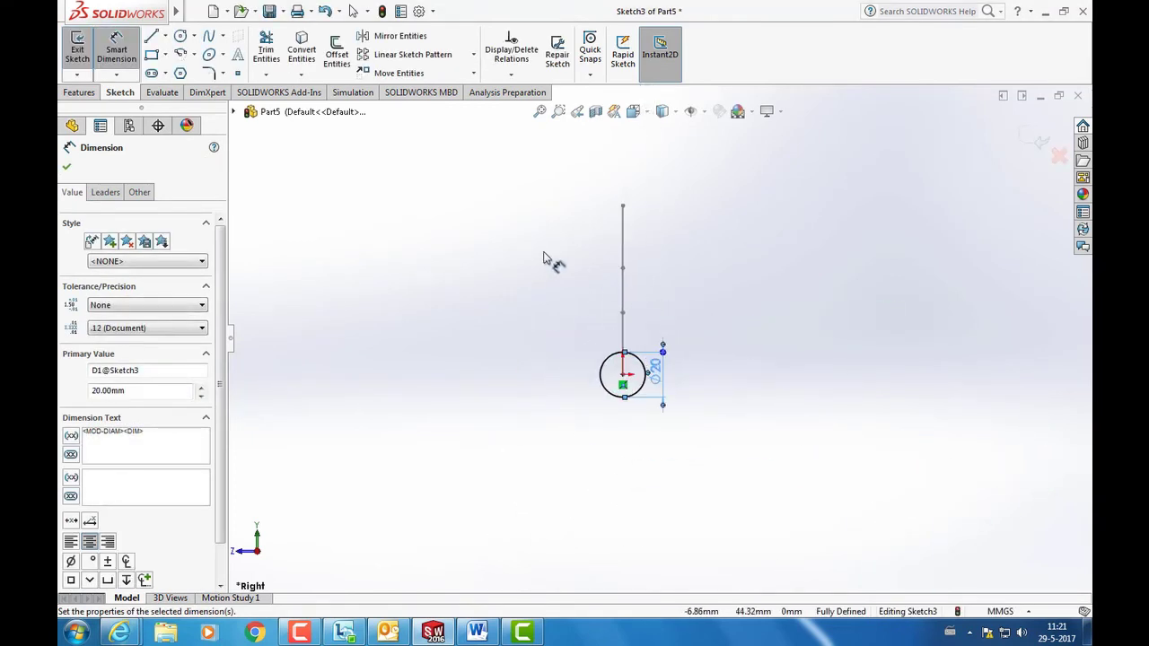
Step: Exit the circle sketch and orbit so the circle and S-path show together
left_click(77, 46)
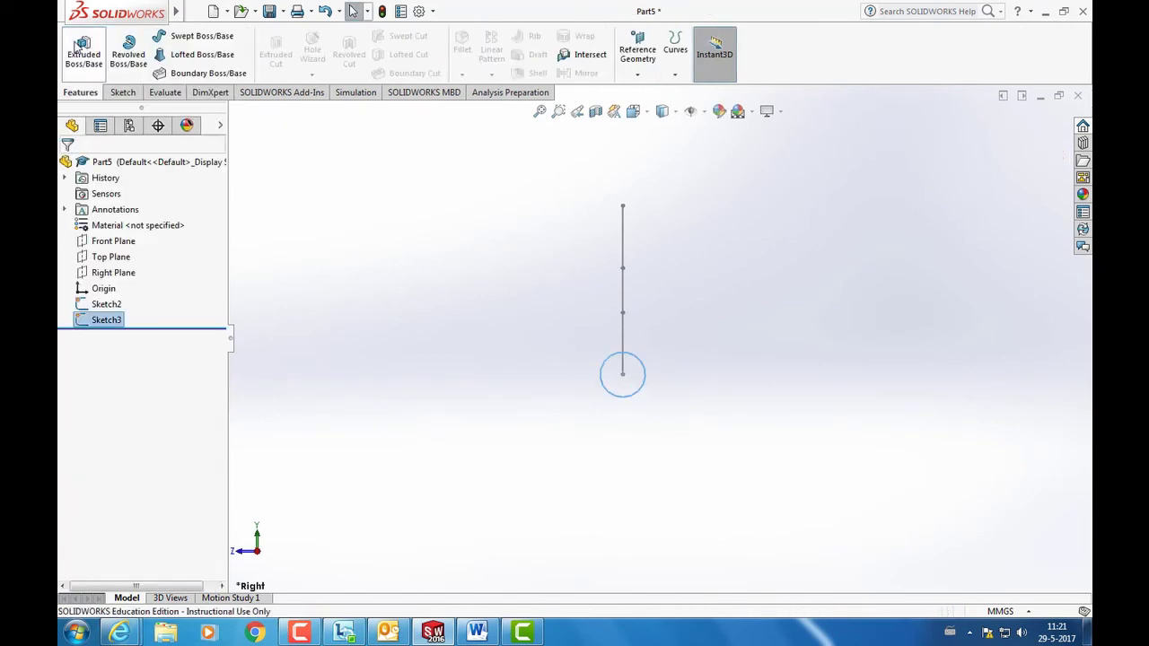
mouse_move(565, 236)
middle_mouse_down()
mouse_move(505, 275)
mouse_move(428, 296)
mouse_move(185, 288)
mouse_move(257, 339)
mouse_move(255, 365)
middle_mouse_up()
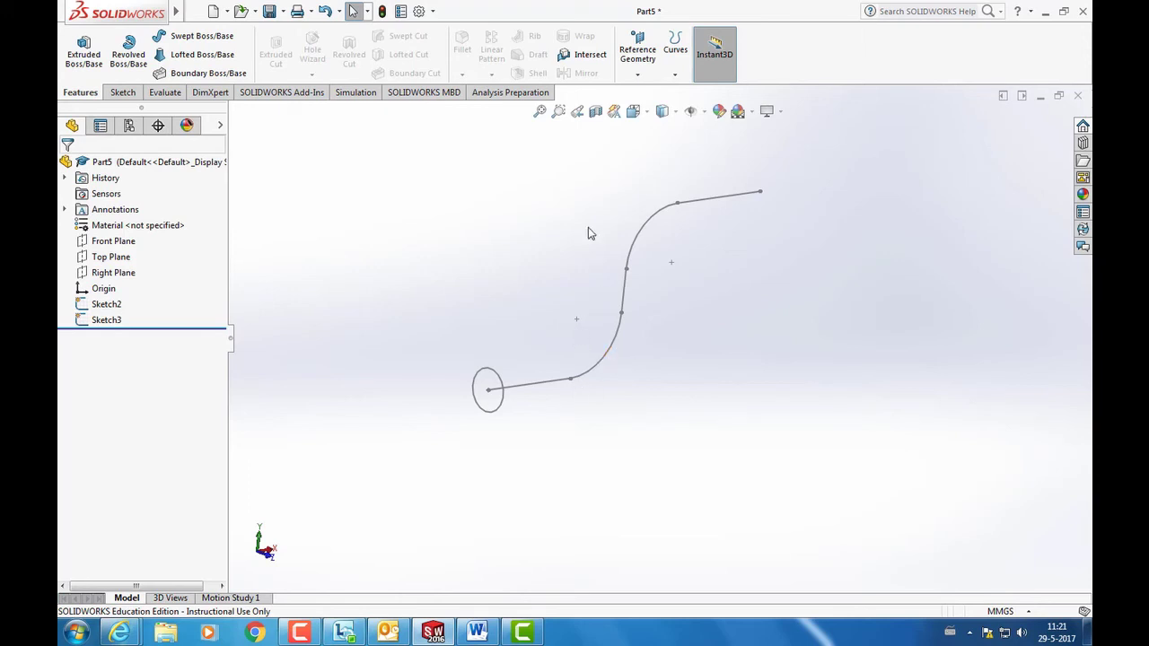
mouse_move(554, 206)
middle_mouse_down()
mouse_move(635, 229)
mouse_move(551, 226)
mouse_move(508, 206)
mouse_move(527, 194)
middle_mouse_up()
key("Escape")
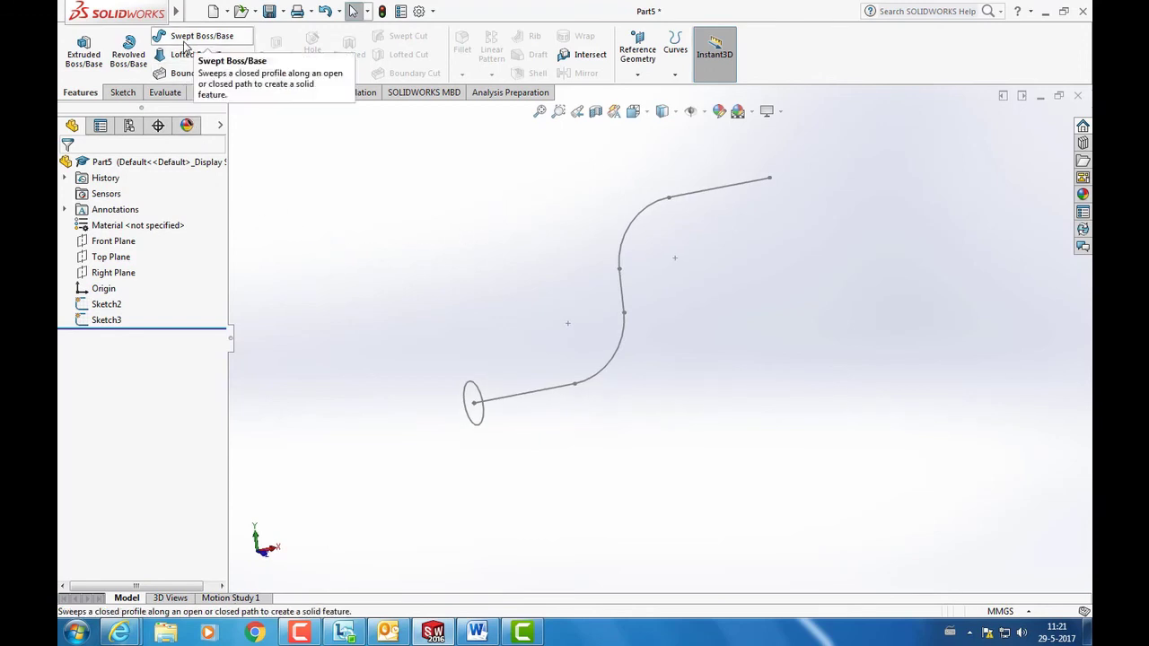
Step: Start Swept Boss/Base with Sketch3's circle as profile and Sketch2's S-curve as path
left_click(184, 42)
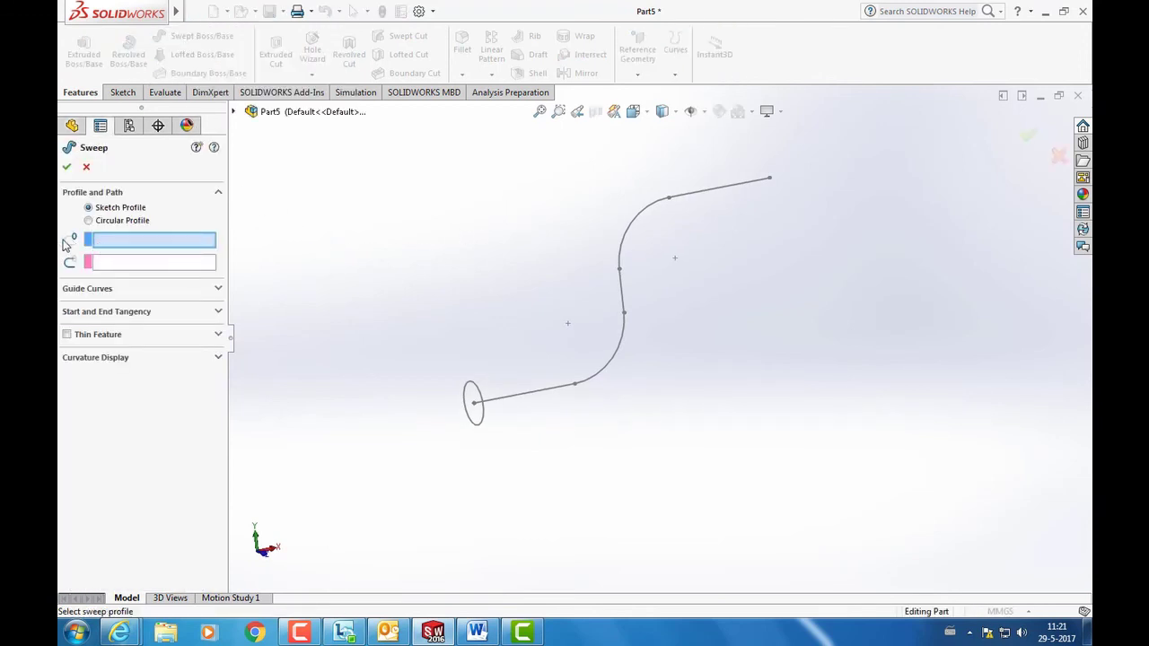
left_click(152, 263)
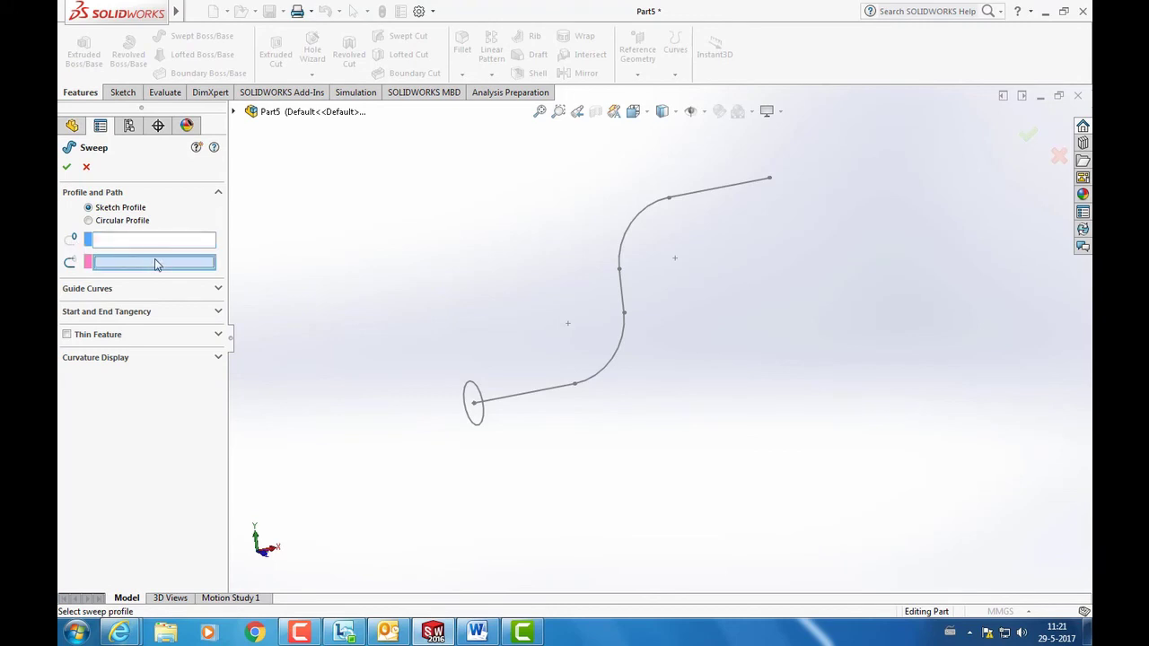
left_click(180, 241)
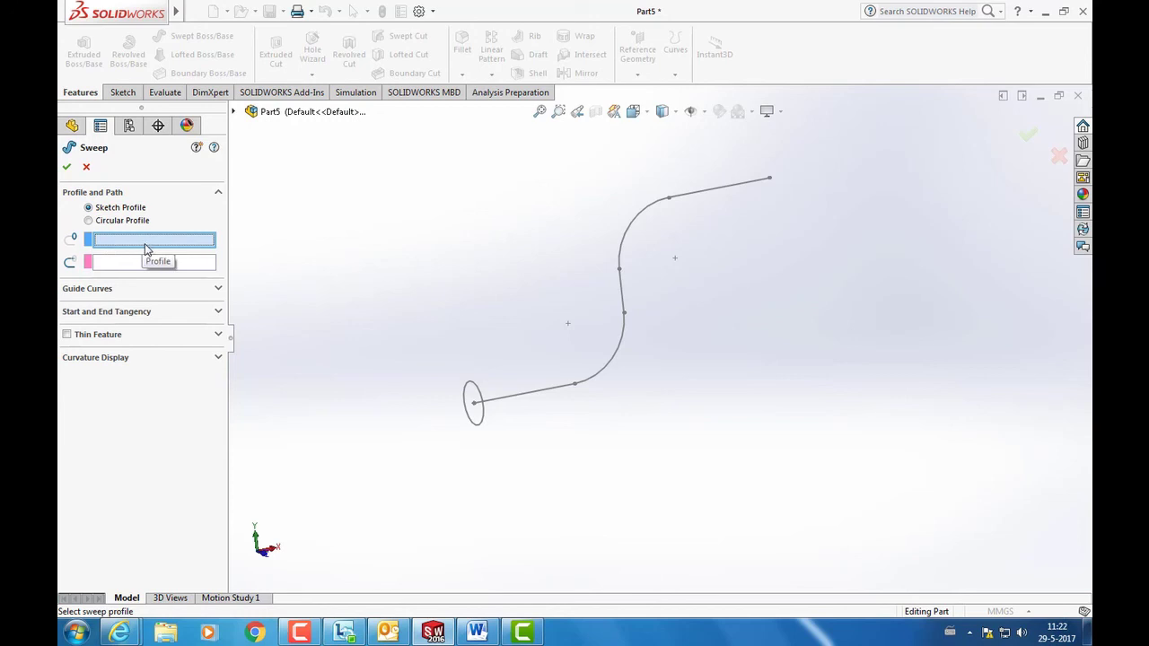
left_click(483, 397)
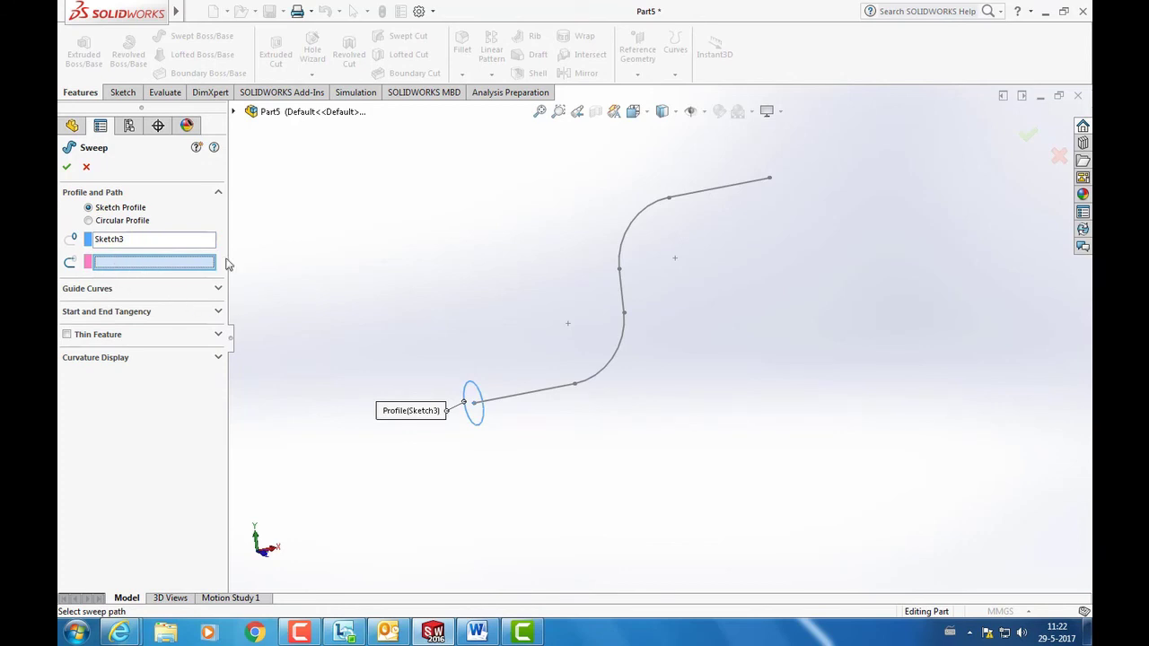
left_click(544, 395)
middle_click_drag(868, 434, 846, 441)
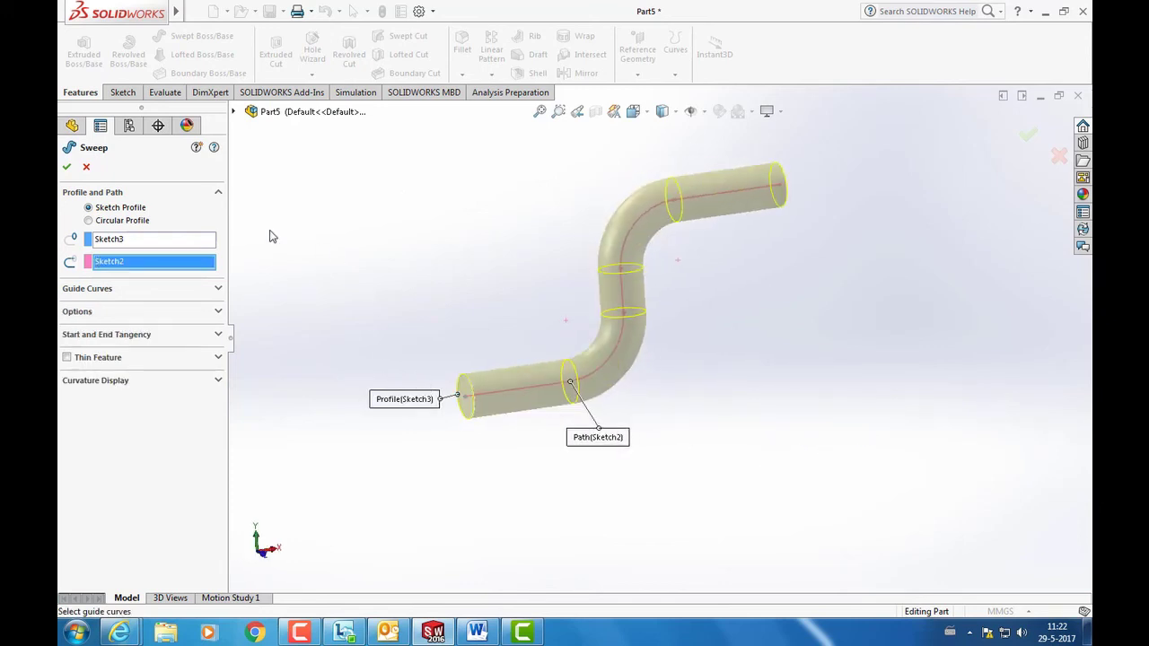
Step: Accept the sweep to create Sweep1 and orbit to inspect the solid tube
left_click(66, 167)
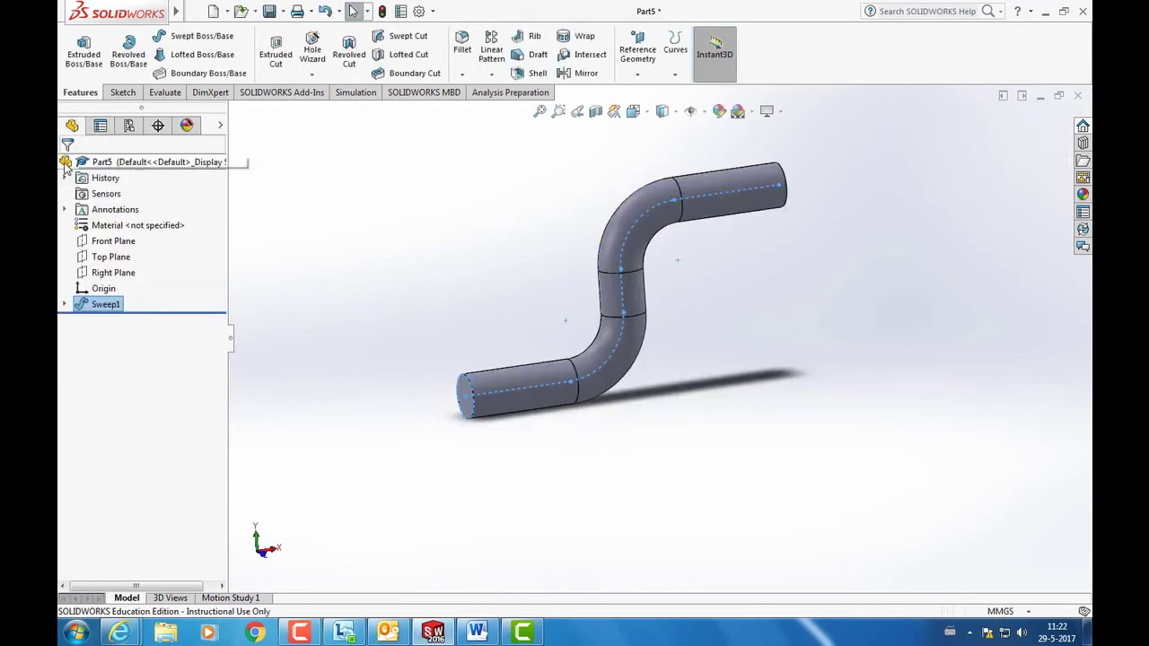
left_click(580, 169)
mouse_move(545, 228)
middle_mouse_down()
mouse_move(457, 185)
mouse_move(546, 208)
mouse_move(357, 166)
middle_mouse_up()
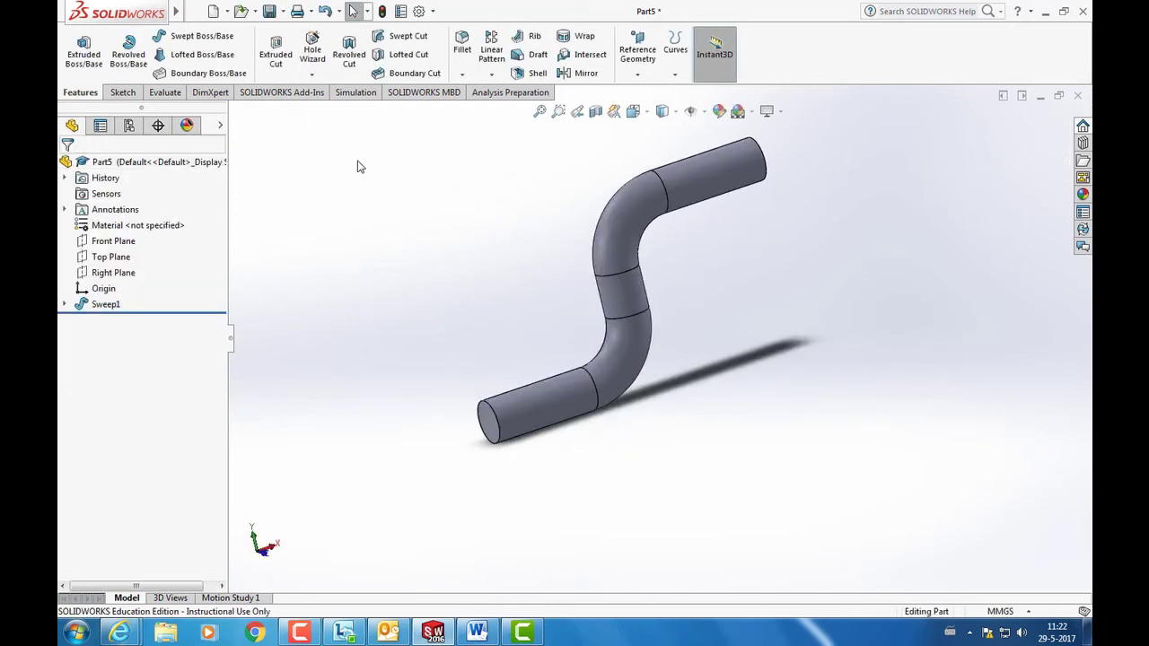